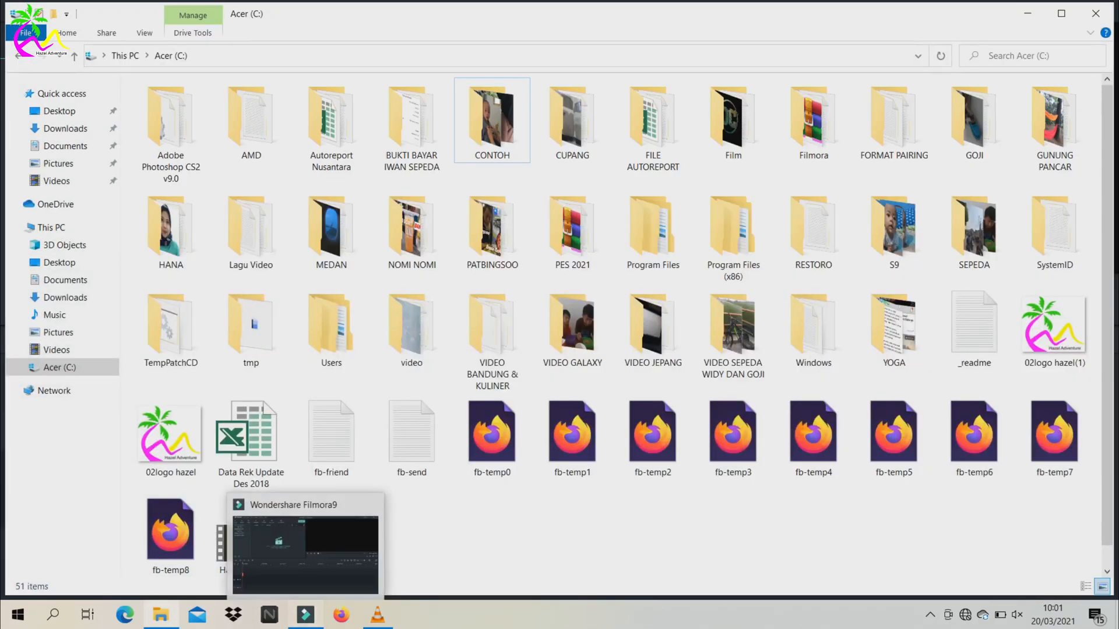
click(305, 614)
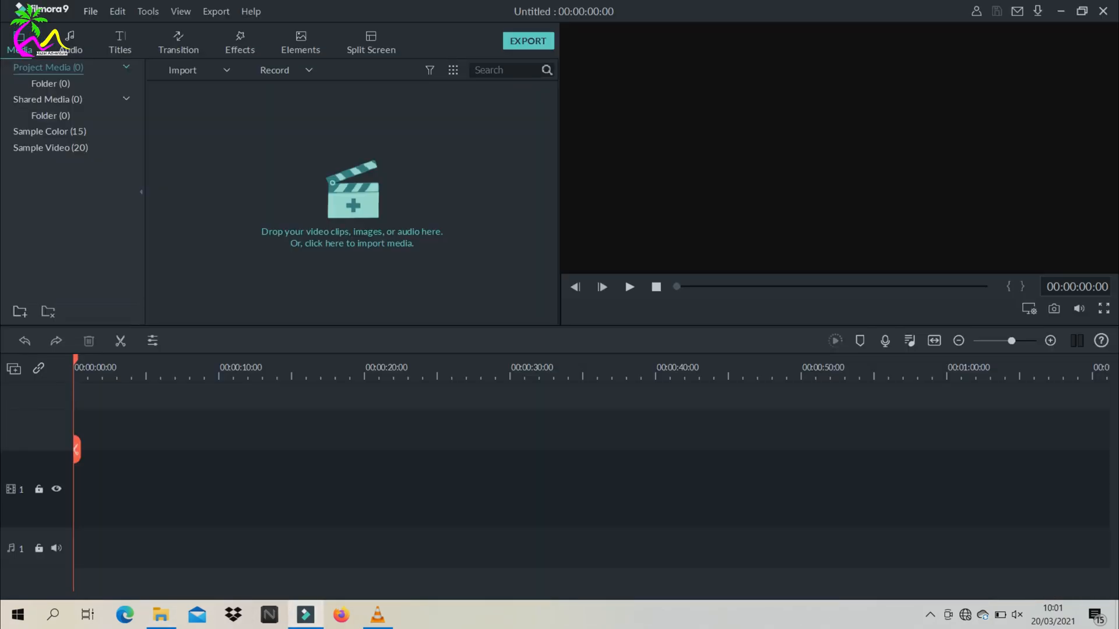
click(90, 12)
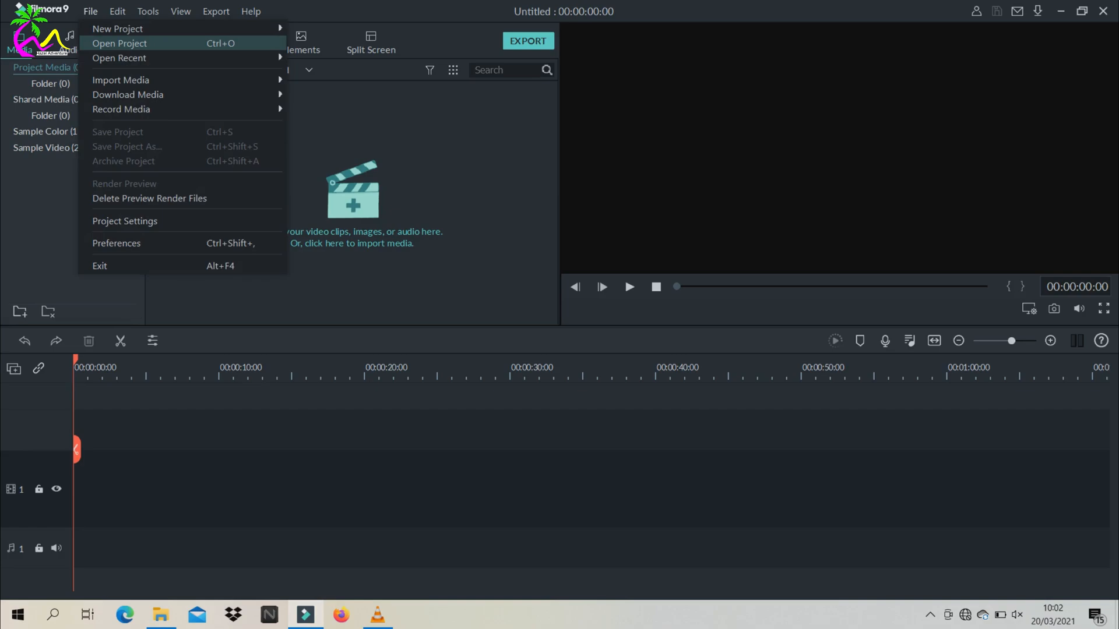
key(Escape)
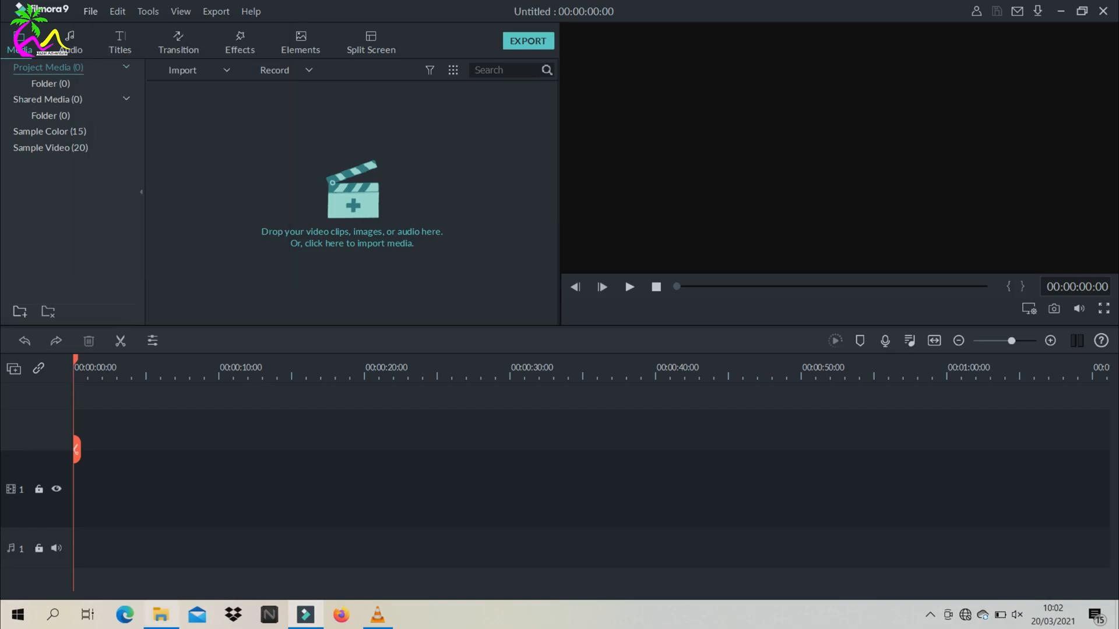
Step: Import clips GH010936, GH010937 and GH010938 from the CONTOH folder on Acer (C:) into the Filmora9 media library
mouse_move(161, 615)
click(161, 553)
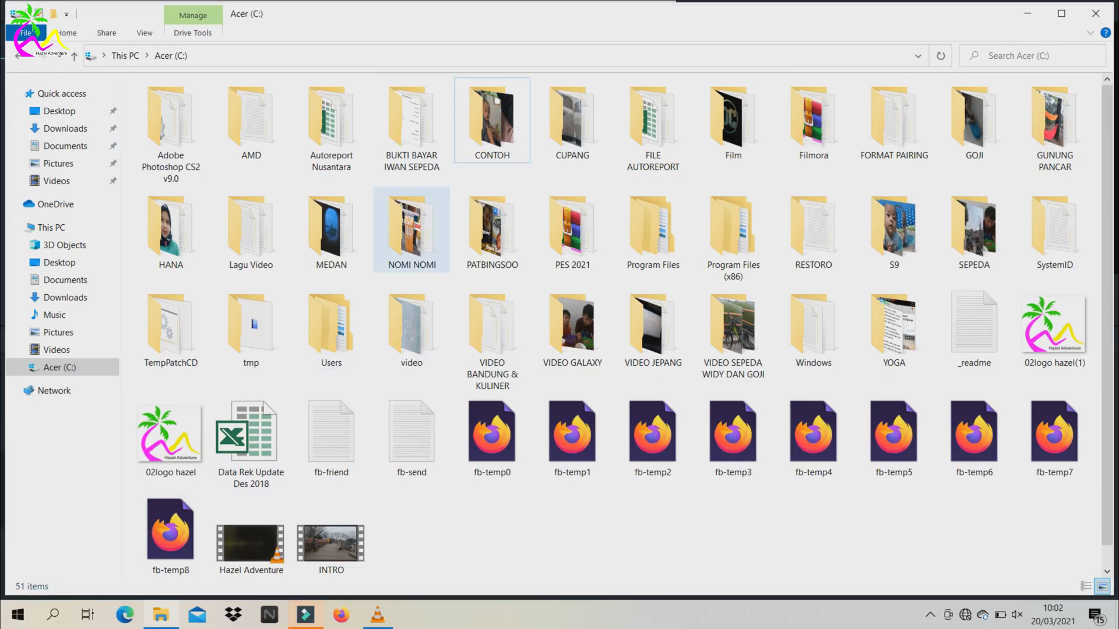
click(493, 121)
double_click(492, 121)
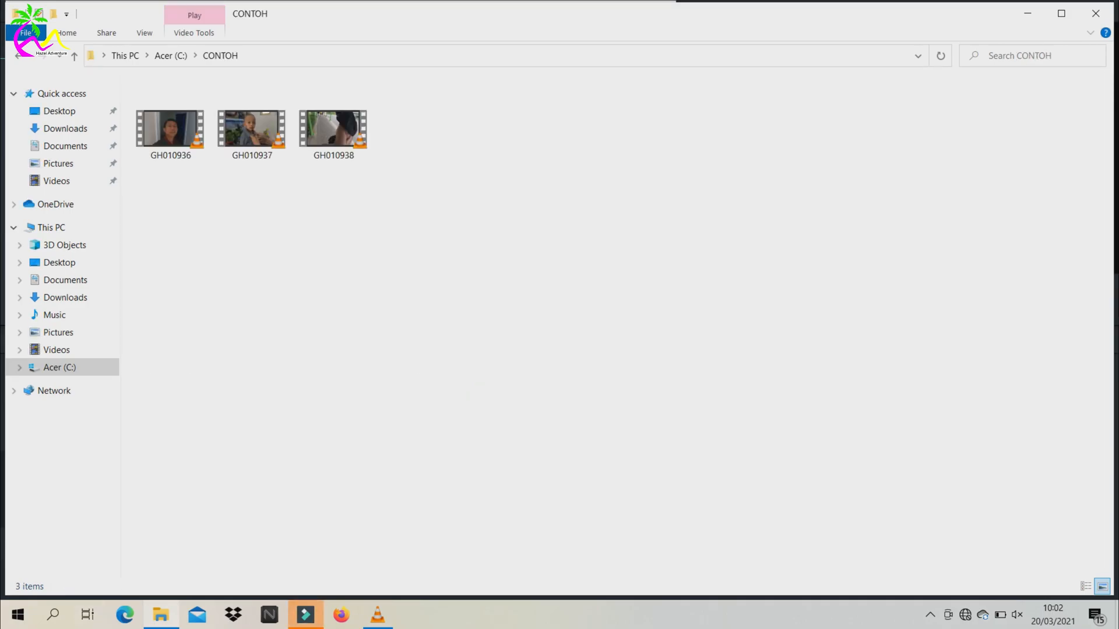
click(171, 121)
key(ctrl+a)
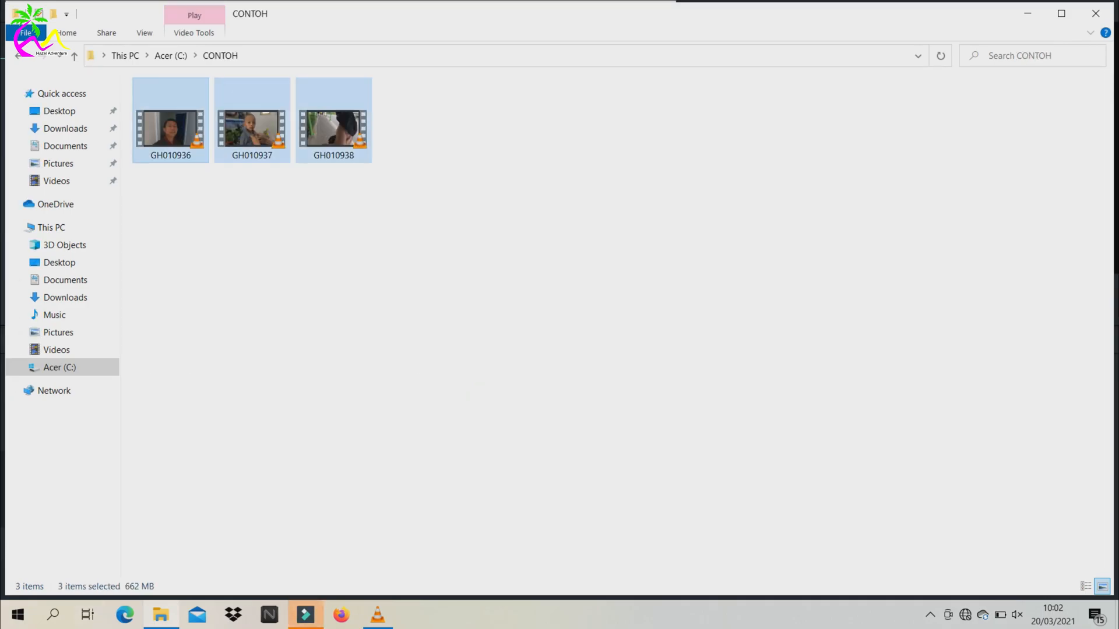
drag(170, 140, 501, 263)
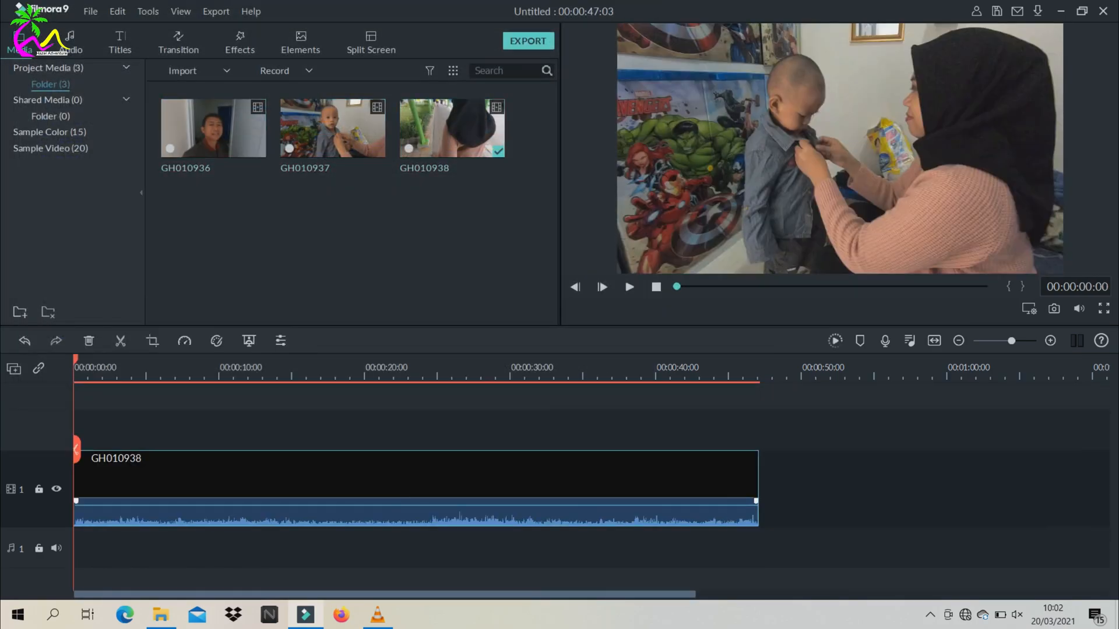
Step: Replace the GH010938 clip on video track 1 with GH010936 at the start, matching the project settings to the media at 2704 x 1520 60fps
key(Delete)
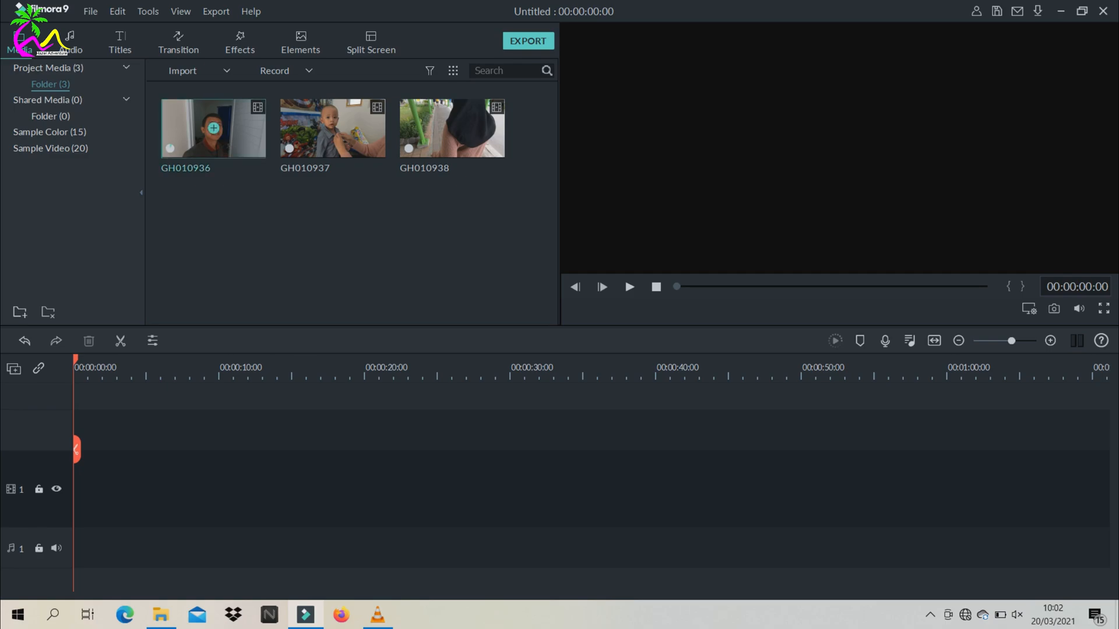
drag(213, 128, 73, 488)
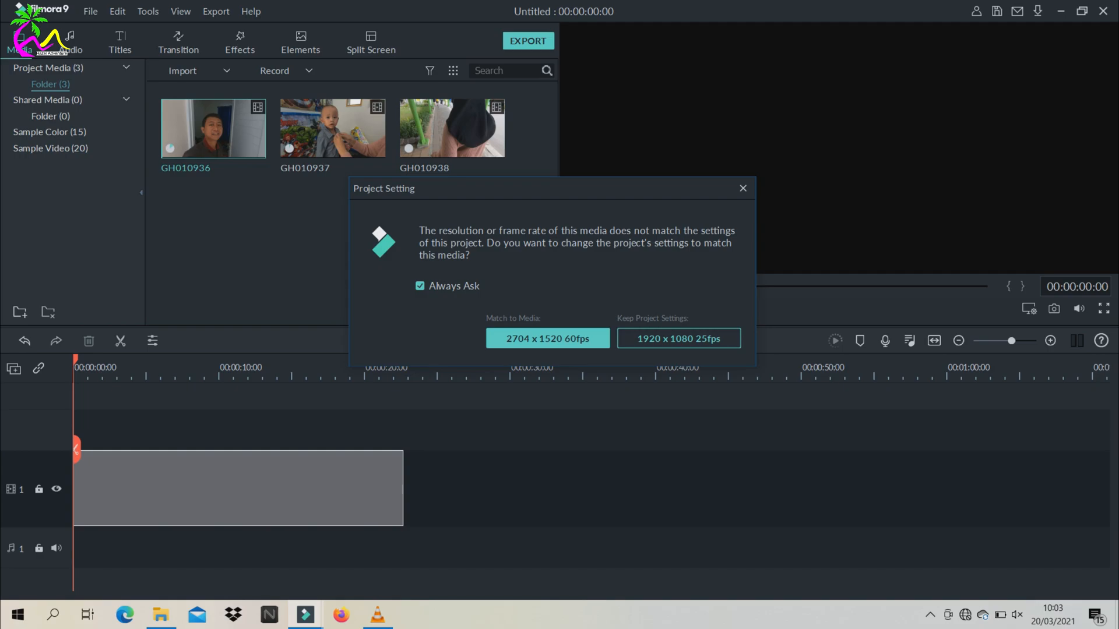
drag(553, 188, 564, 184)
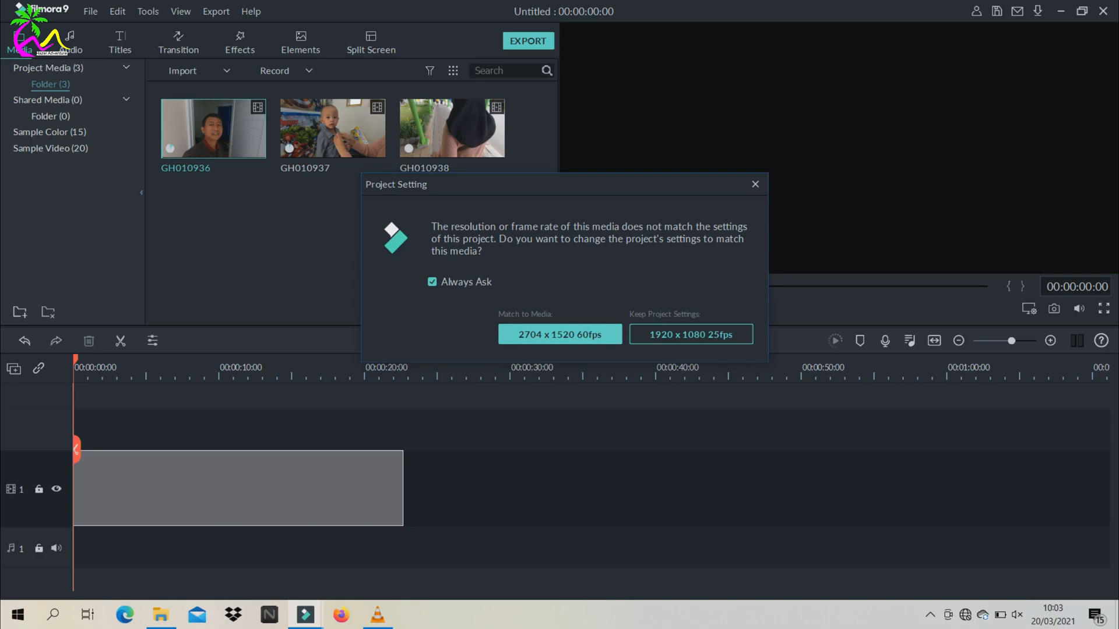
drag(565, 184, 573, 184)
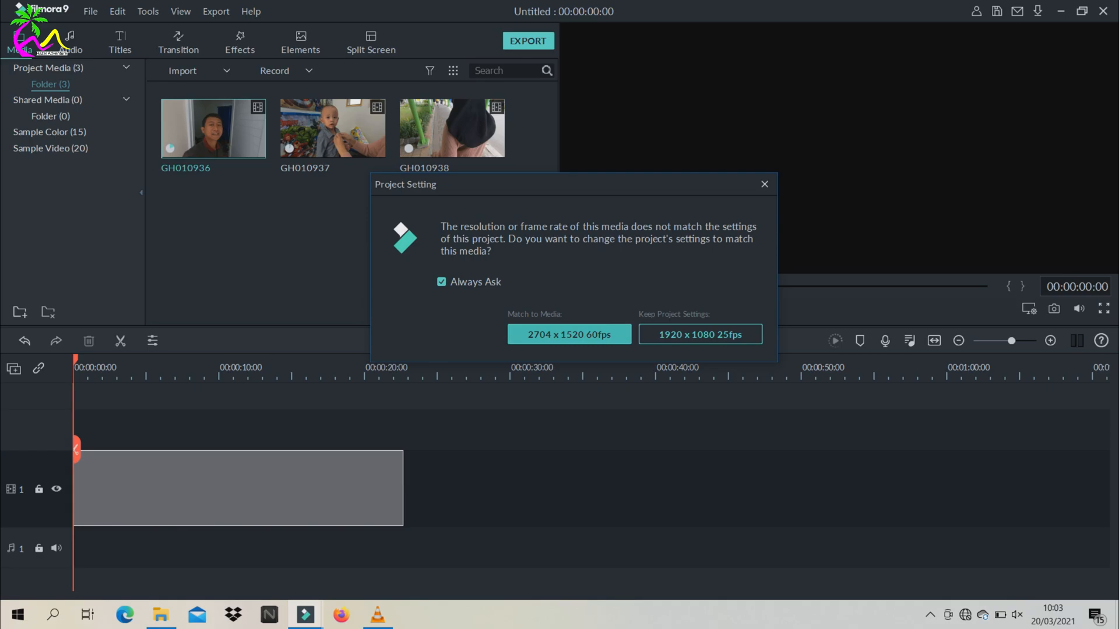
click(569, 334)
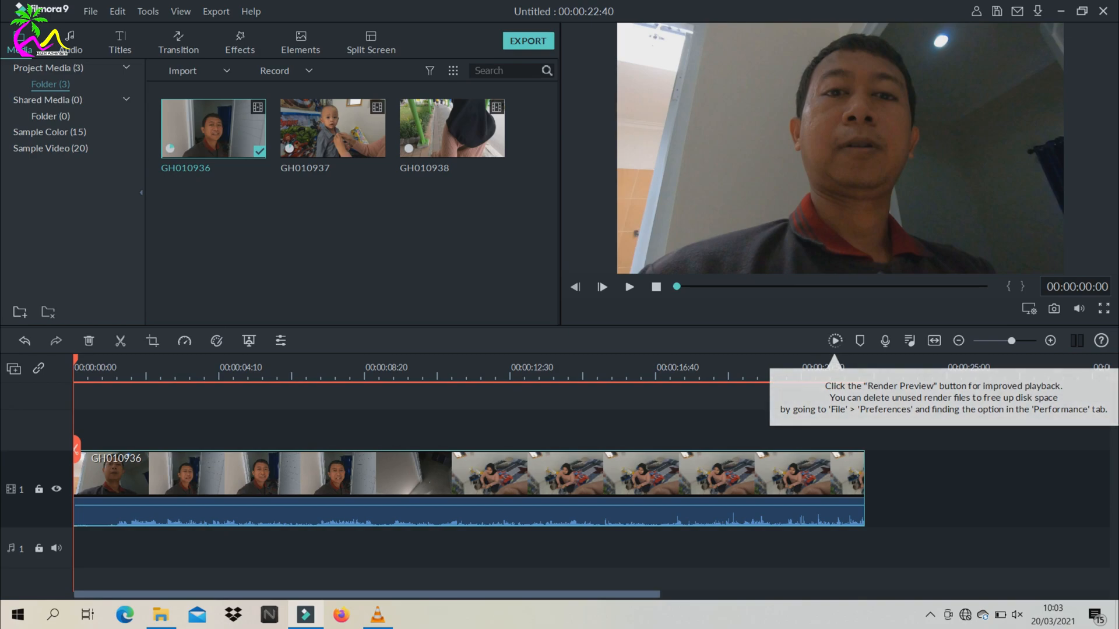
mouse_move(76, 360)
mouse_down()
mouse_move(187, 360)
mouse_move(74, 360)
mouse_up()
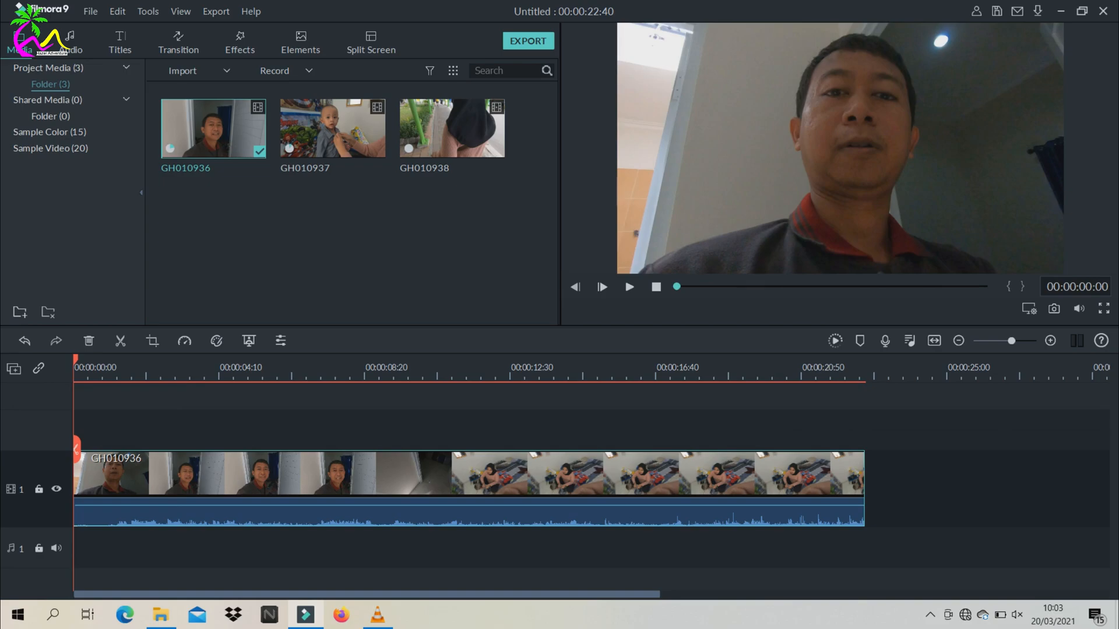
mouse_move(75, 360)
mouse_down()
mouse_move(194, 360)
mouse_move(74, 359)
mouse_up()
mouse_move(74, 359)
mouse_down()
mouse_move(175, 360)
mouse_move(74, 360)
mouse_up()
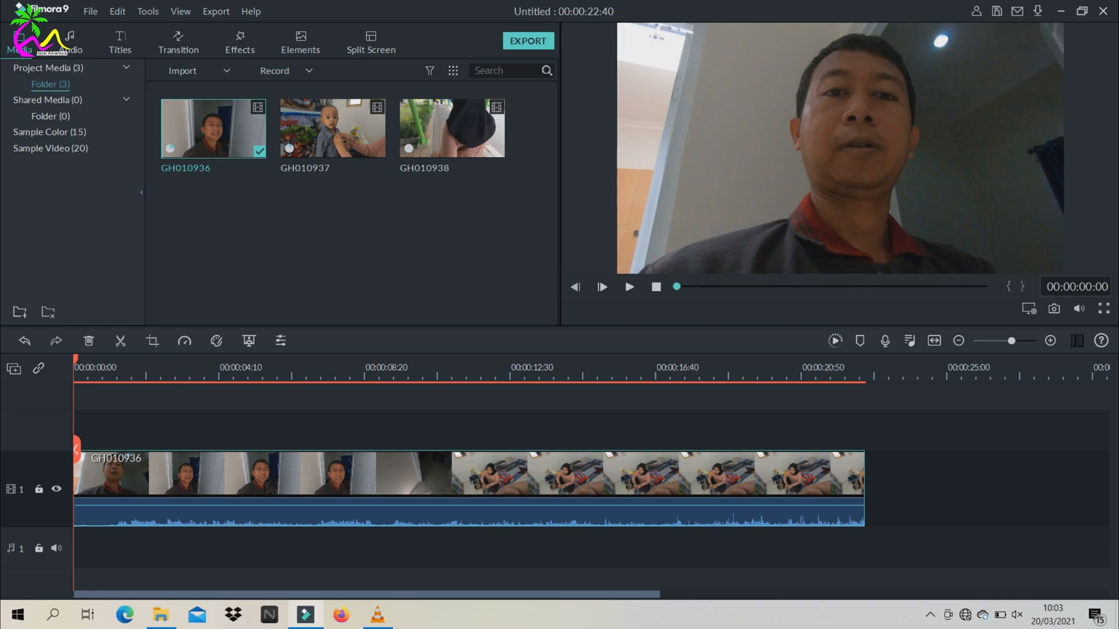
Step: Append GH010937 and GH010938 one after the other behind GH010936 on video track 1
drag(334, 128, 866, 488)
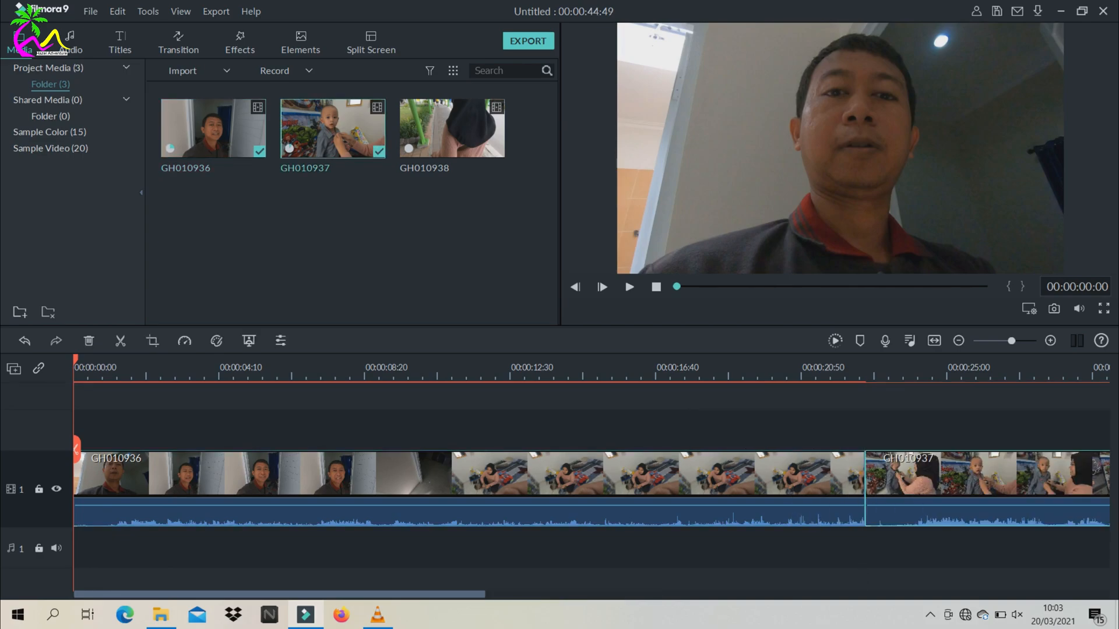
drag(385, 594, 682, 594)
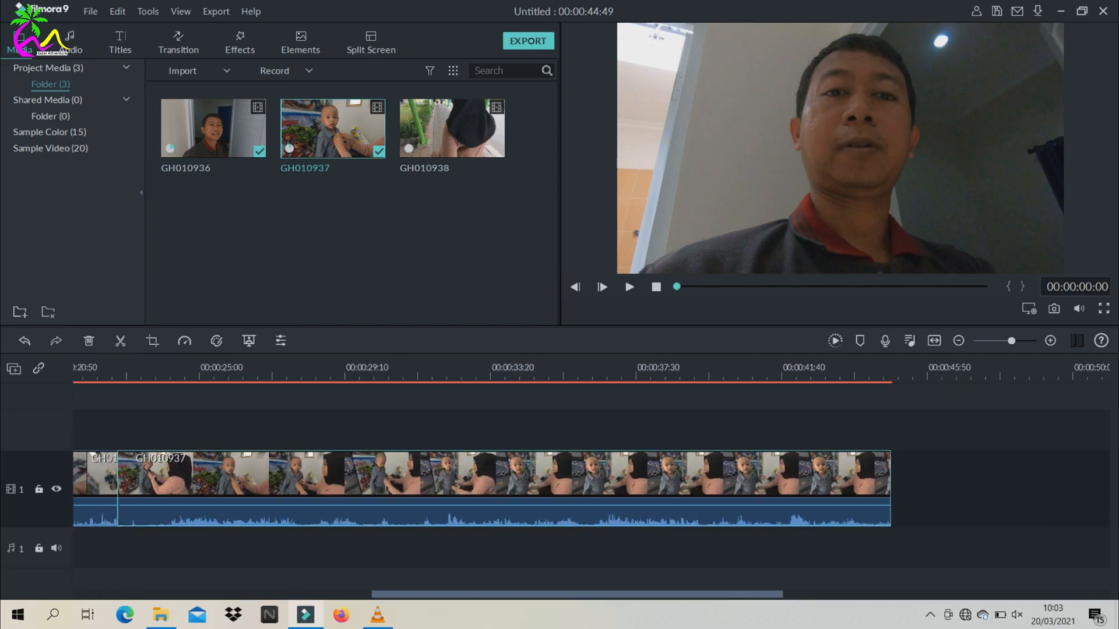
click(452, 128)
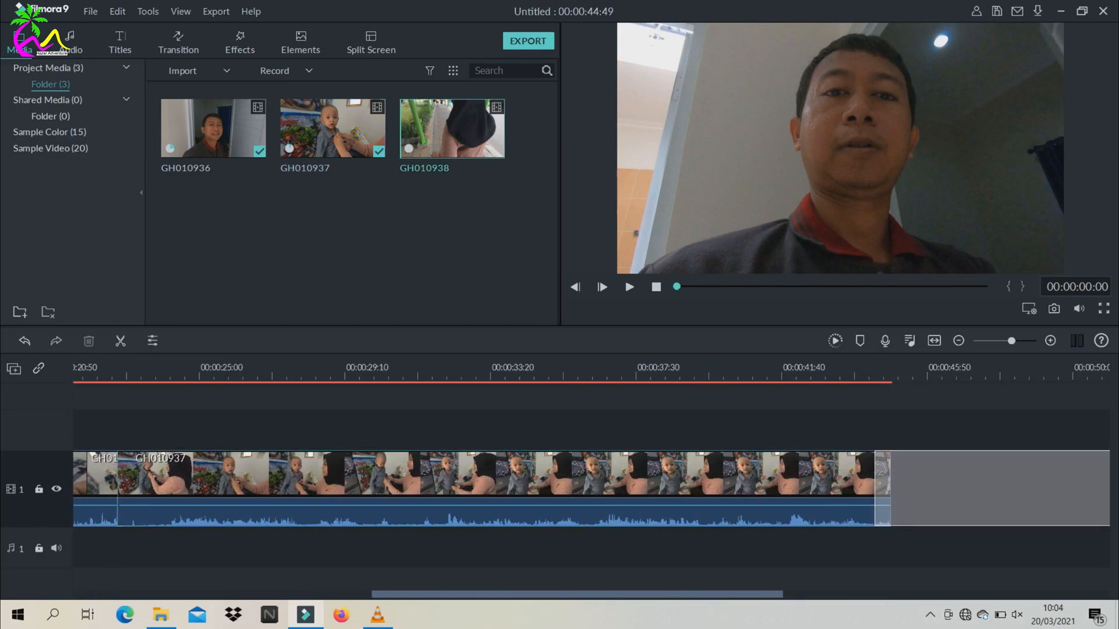
Step: Play the opening seconds of the GH010936 clip and return the playhead to the start of the timeline
drag(381, 595, 199, 595)
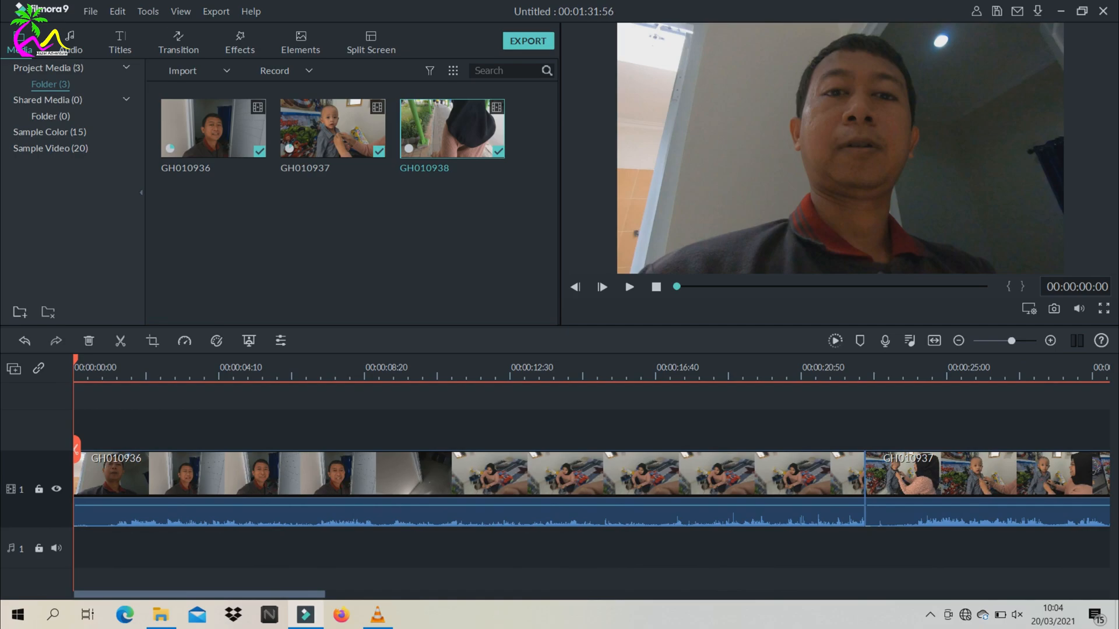
mouse_move(75, 360)
mouse_down()
mouse_move(136, 359)
mouse_move(74, 360)
mouse_up()
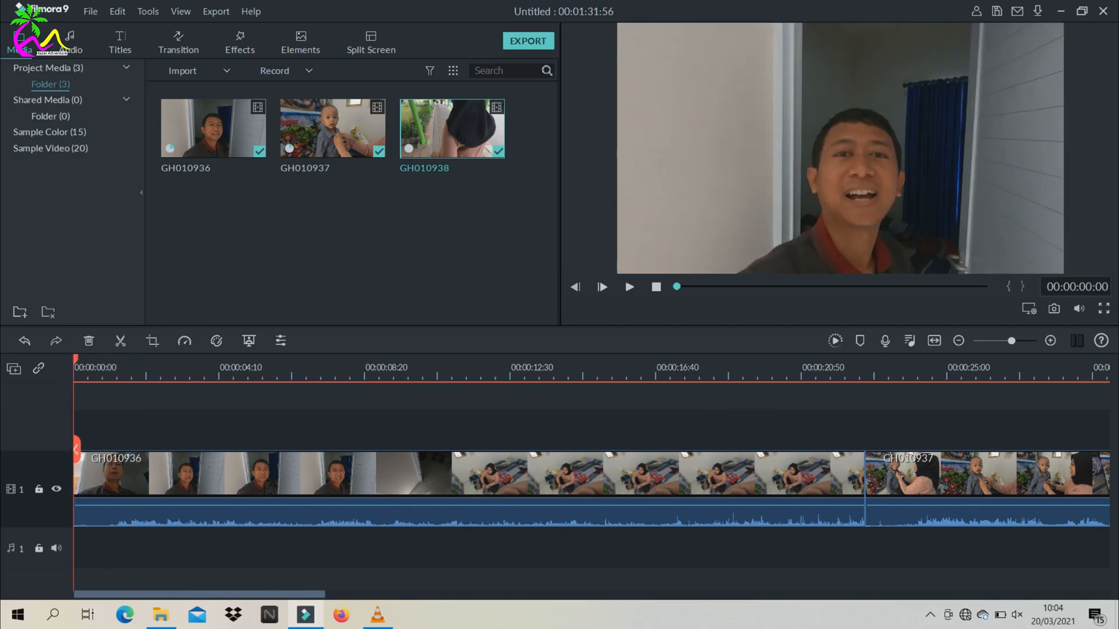
key(space)
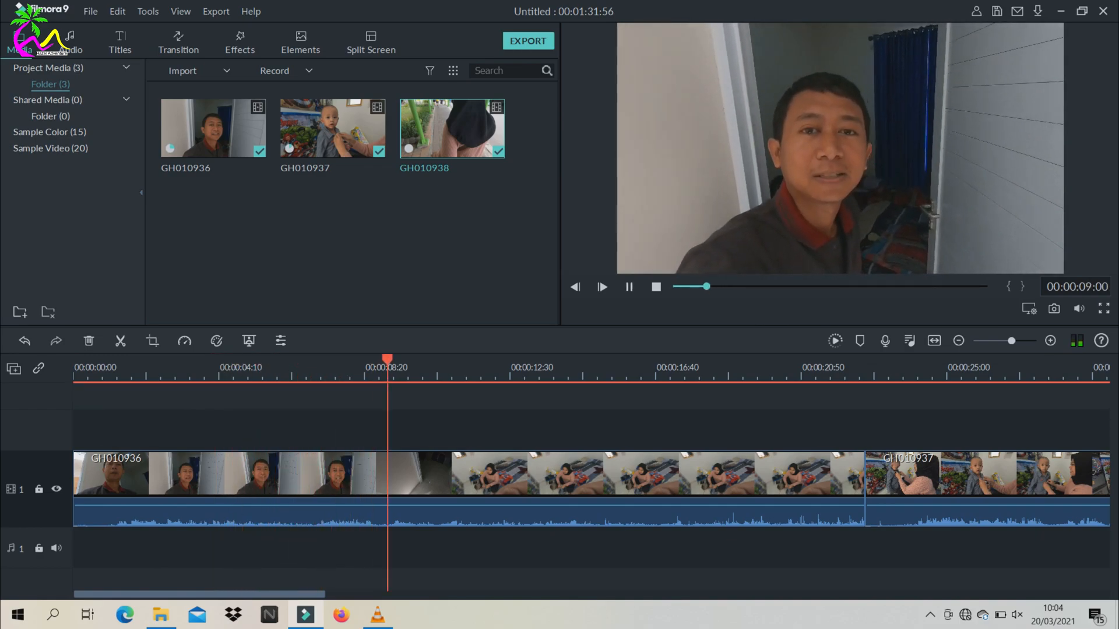
key(space)
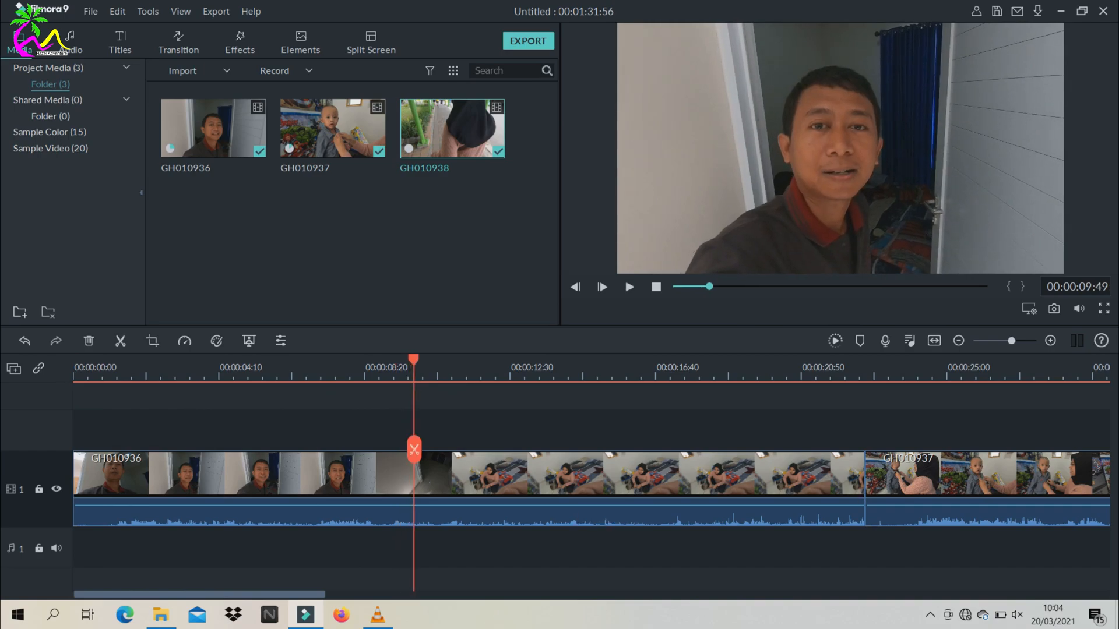
drag(413, 360, 74, 360)
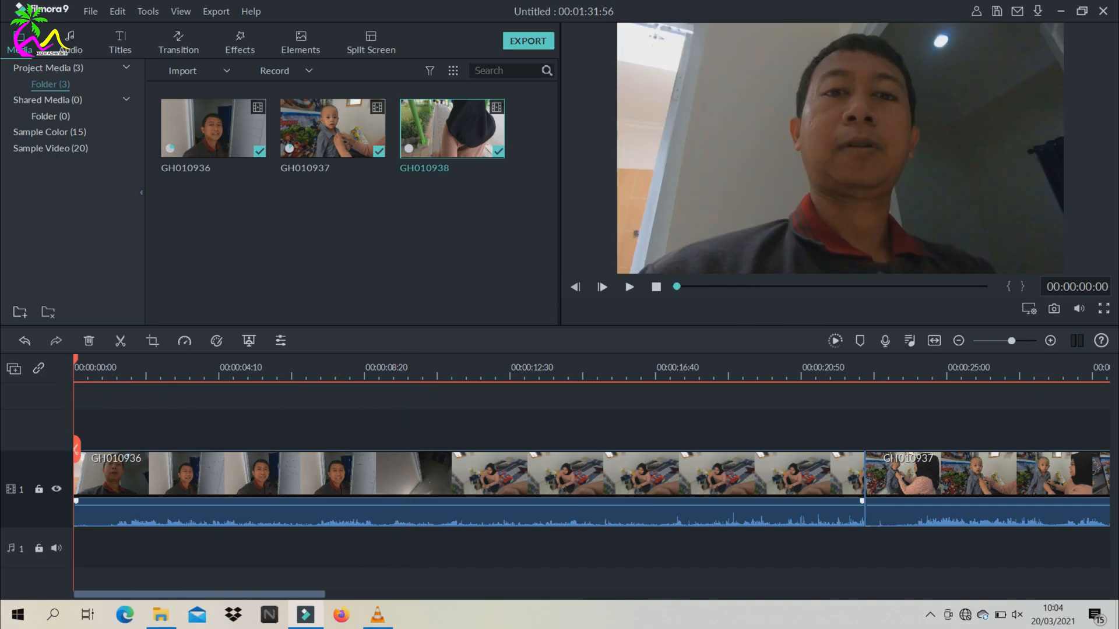
Step: Raise the audio volume of the GH010936 clip to about 12 dB and apply the change
double_click(280, 479)
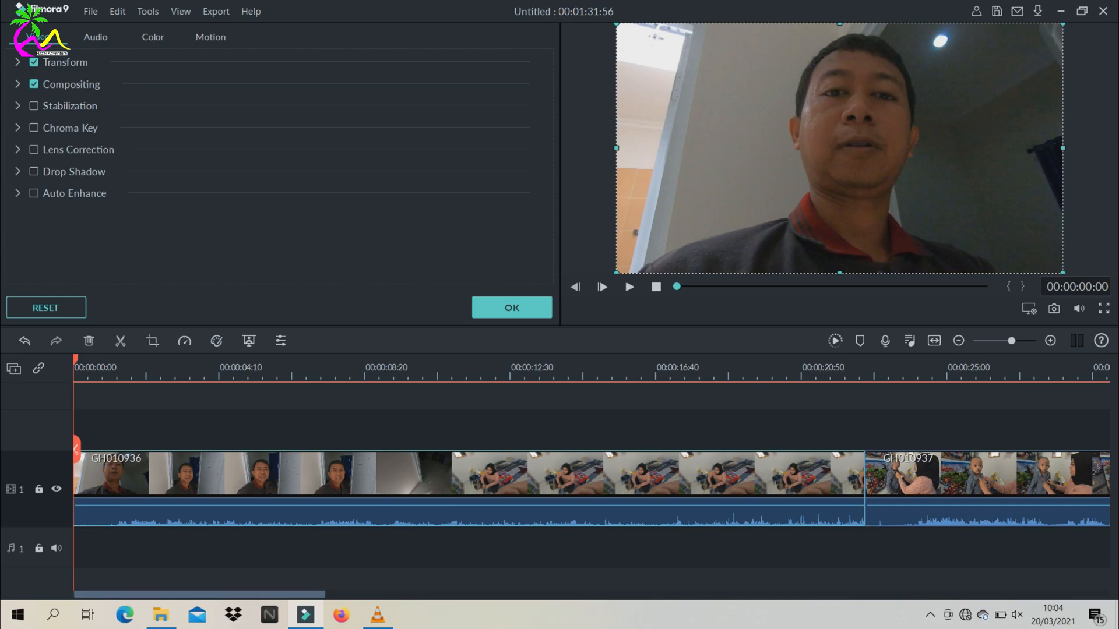
click(512, 308)
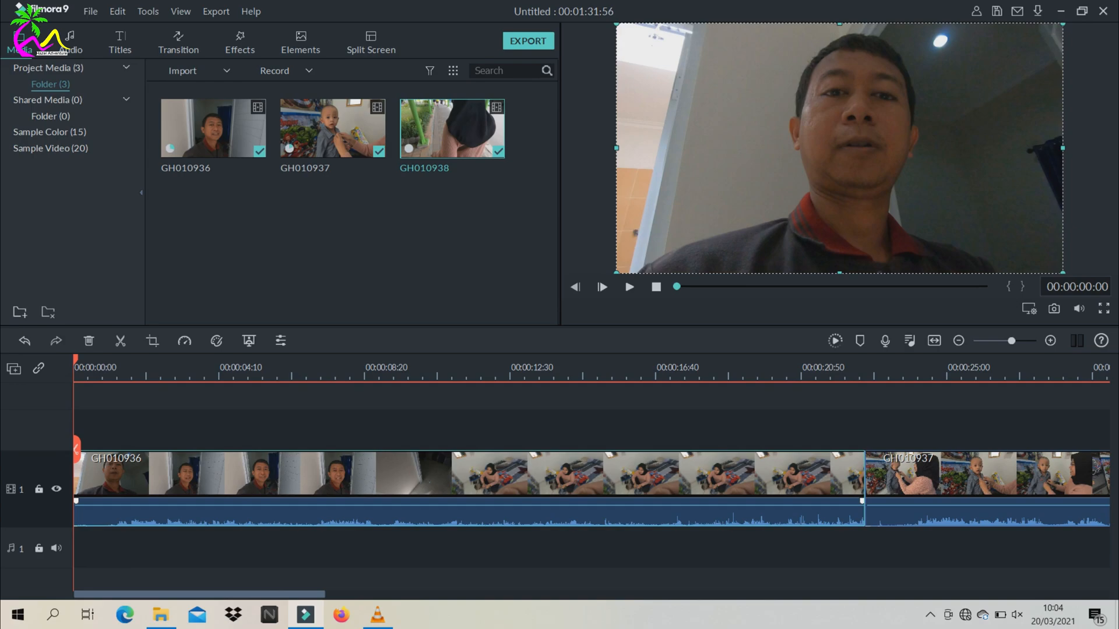
double_click(407, 475)
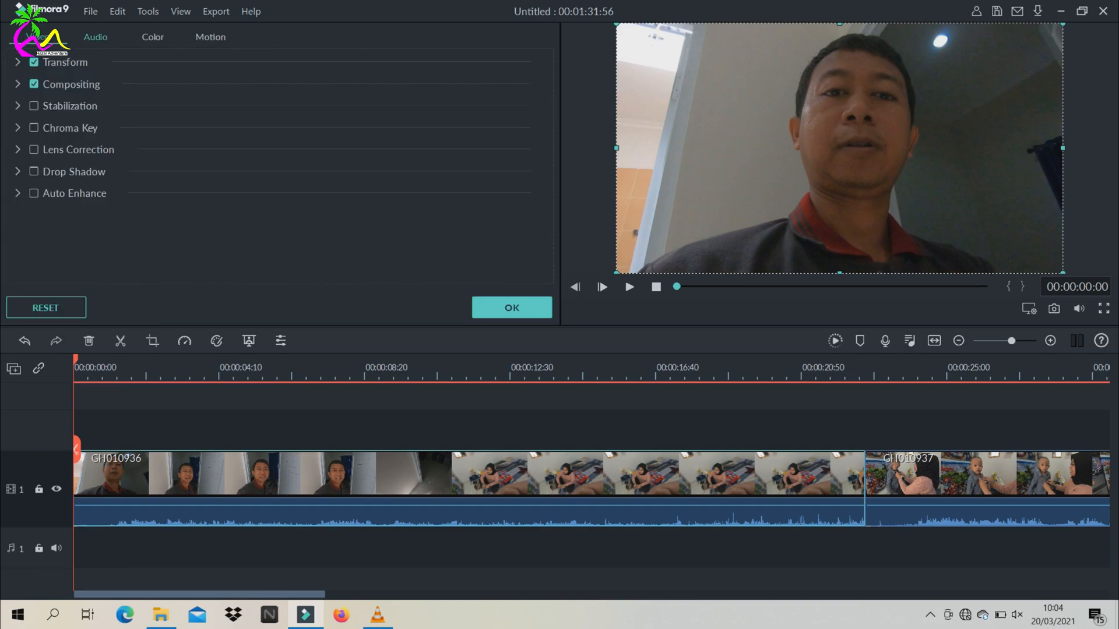
click(95, 37)
drag(52, 191, 53, 163)
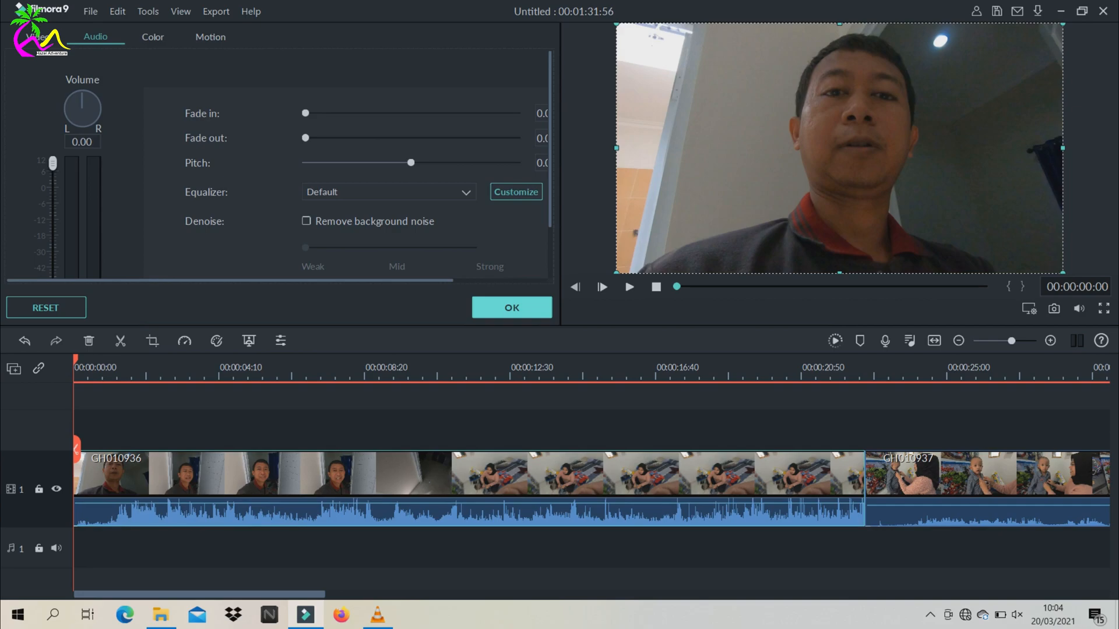
click(511, 307)
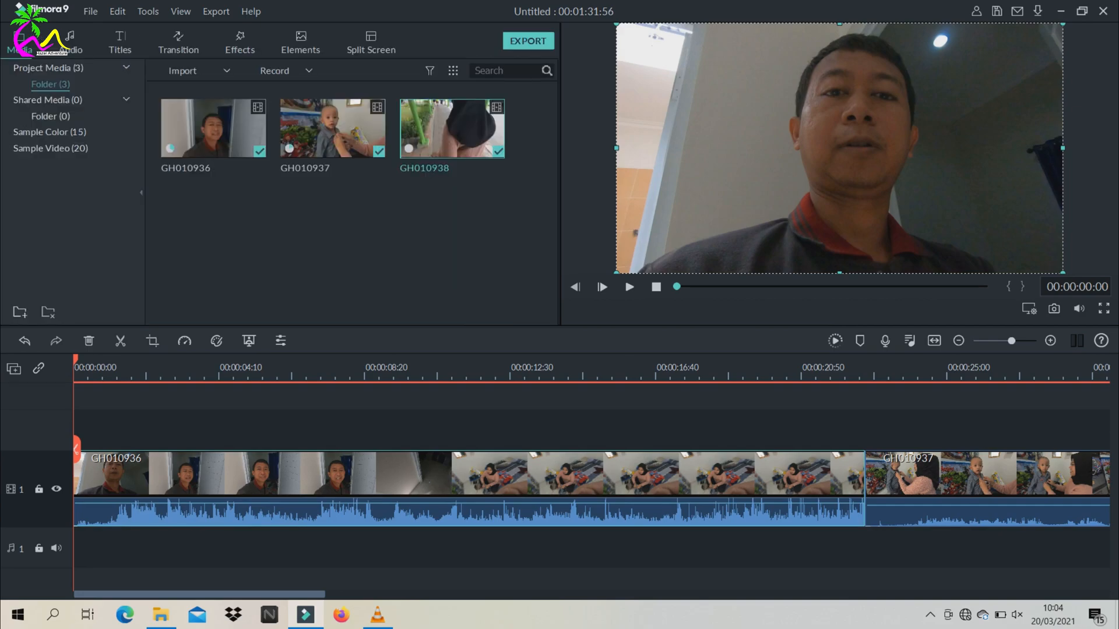
Step: Unmute the computer's speakers and set their volume to 33
scroll(591, 489, right, 5)
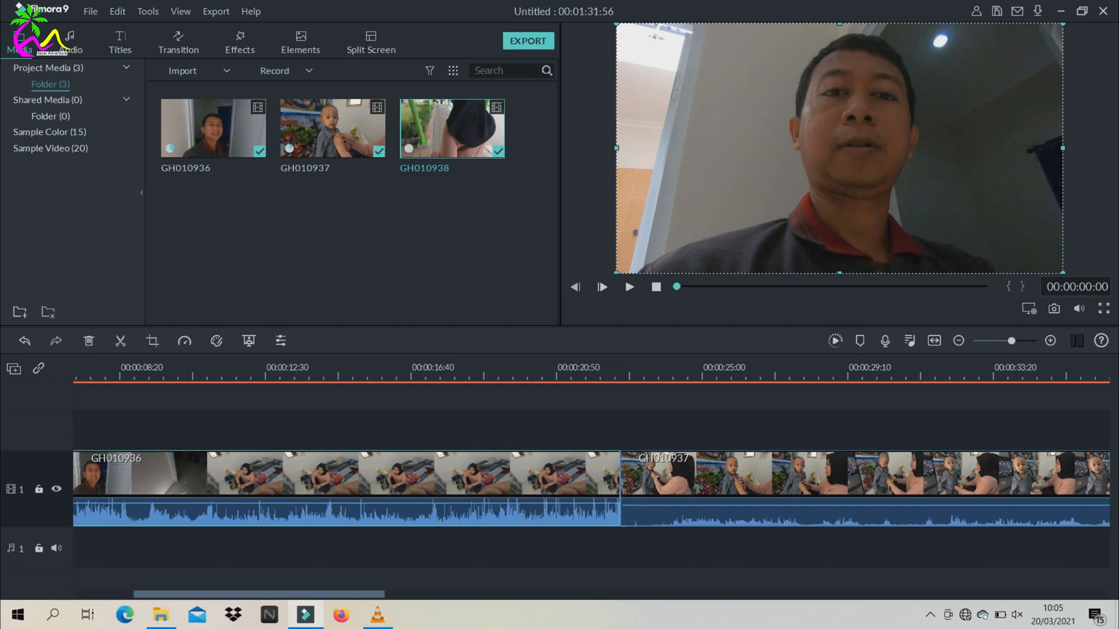
scroll(501, 489, right, 3)
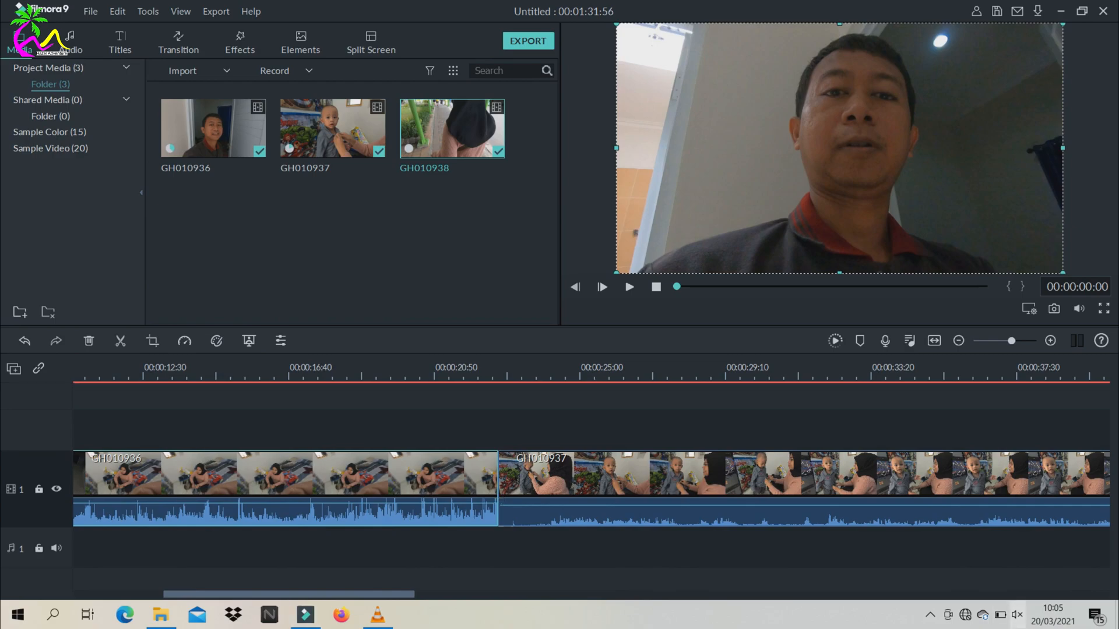
click(1018, 614)
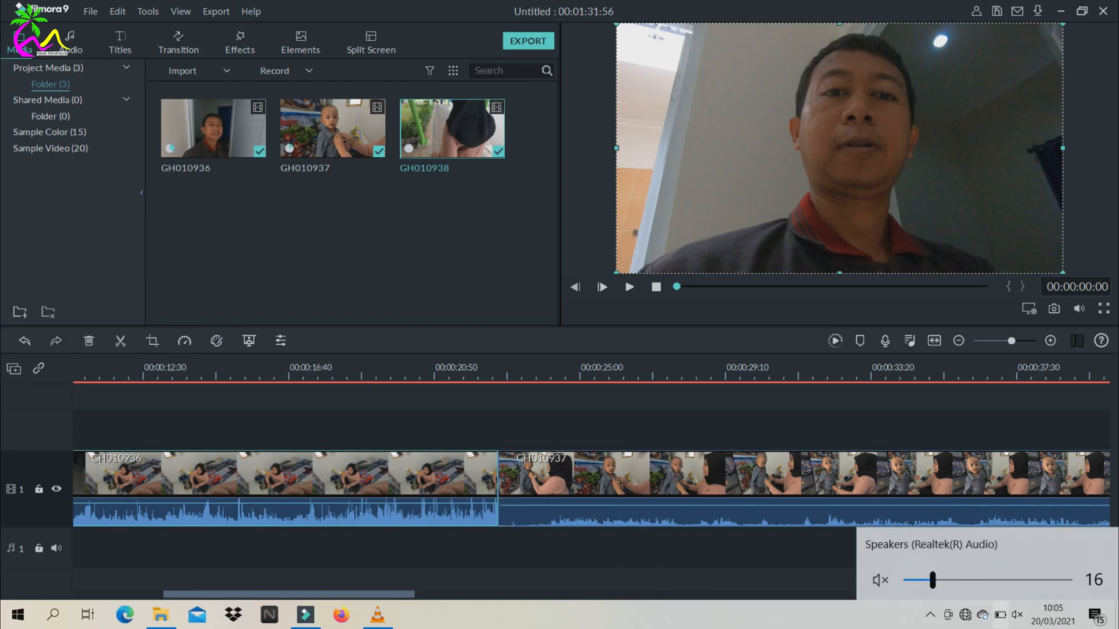
click(880, 579)
click(959, 580)
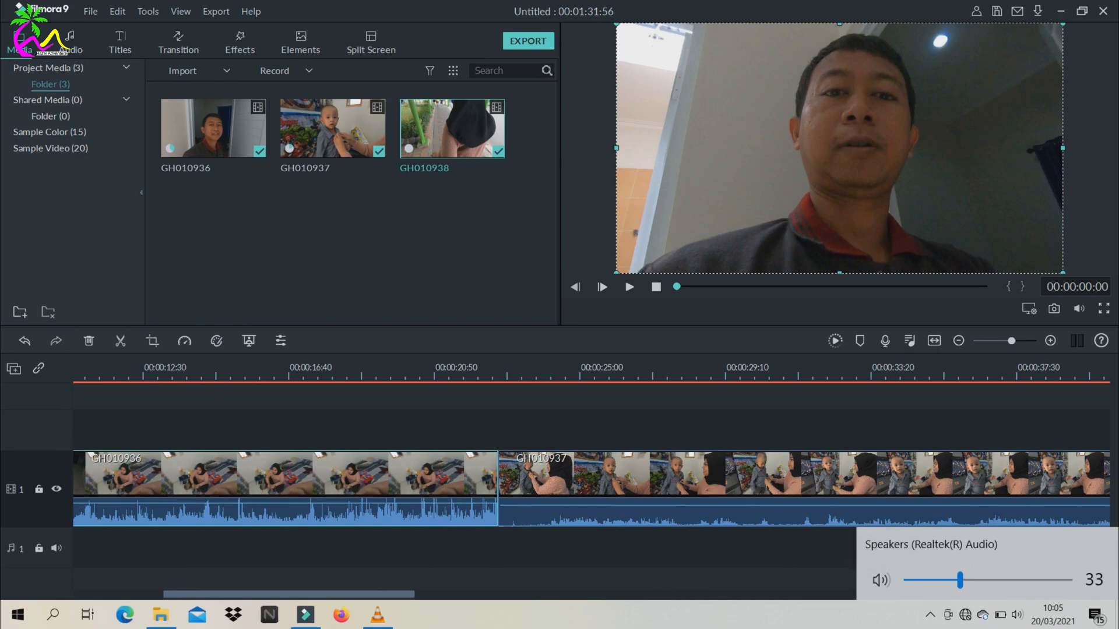
Step: Play the timeline from about 19 seconds across the cut between GH010936 and GH010937 to compare their loudness
click(402, 369)
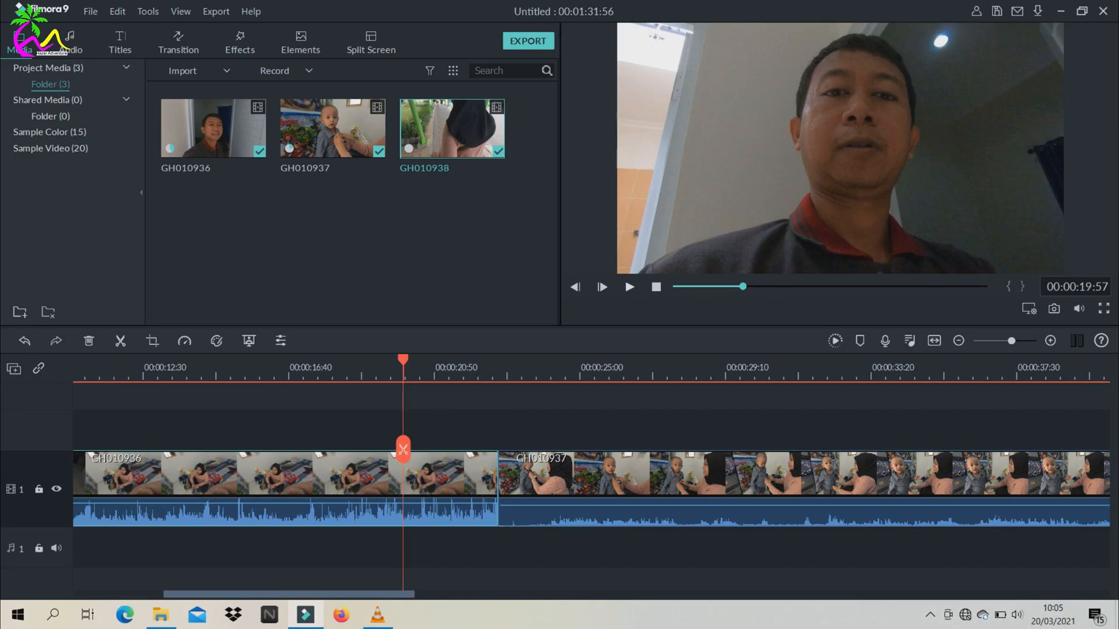
click(629, 287)
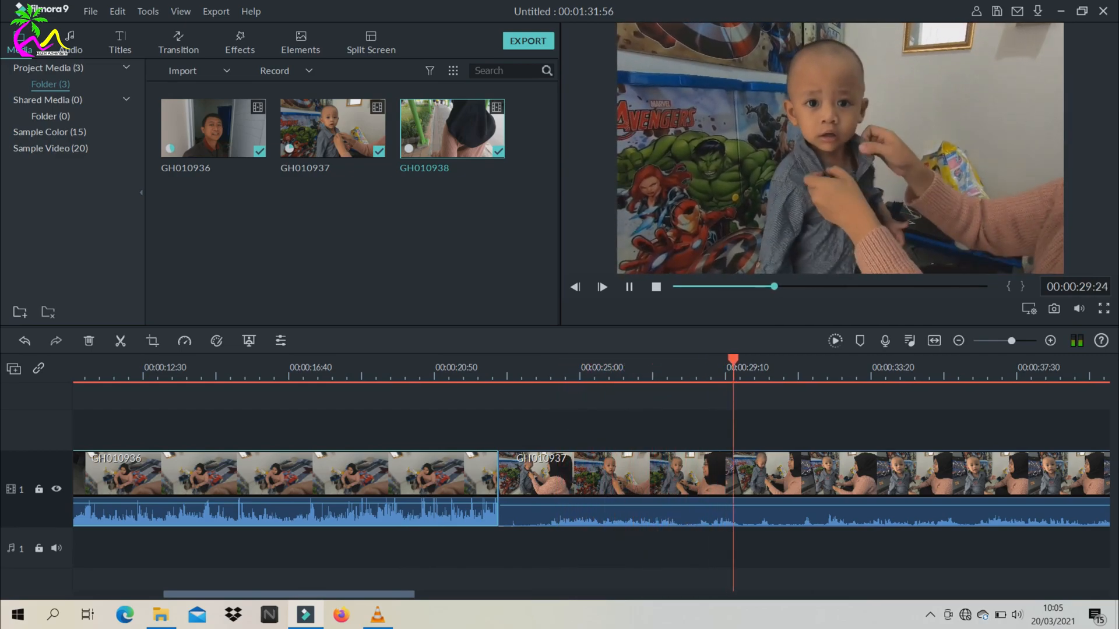
key(space)
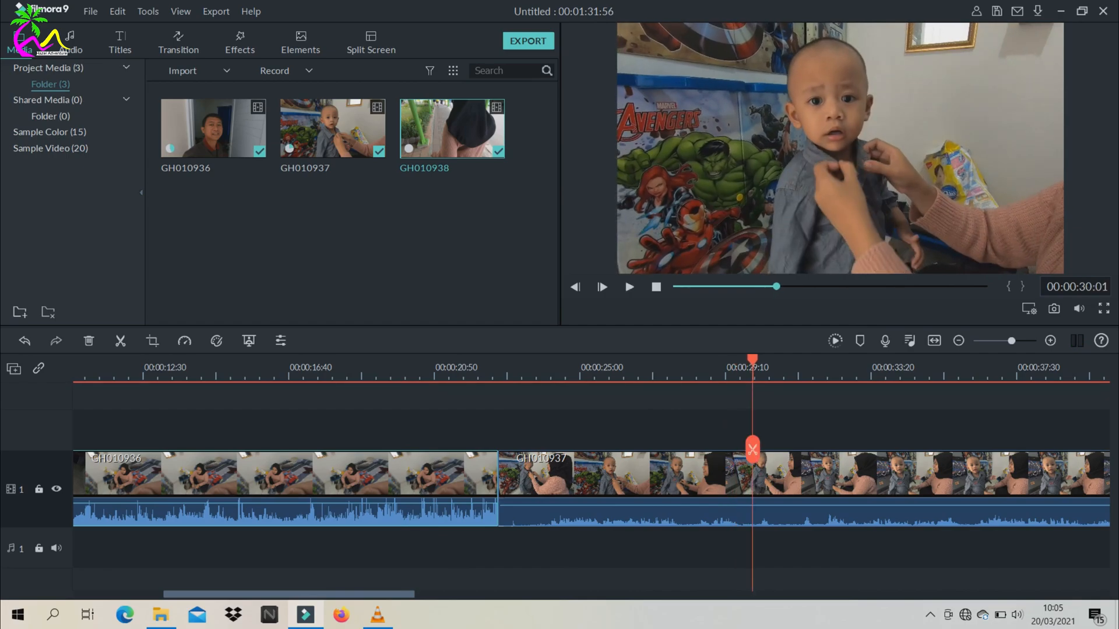
Step: Raise the audio volume of the GH010937 clip to about 12 dB and apply the change
double_click(501, 500)
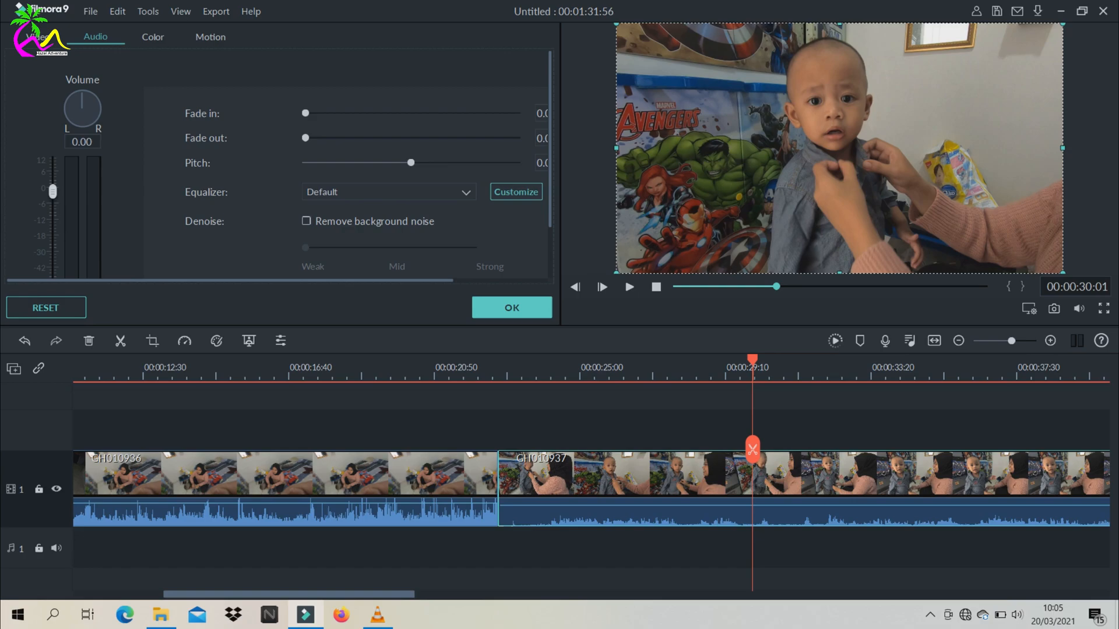
drag(52, 191, 53, 163)
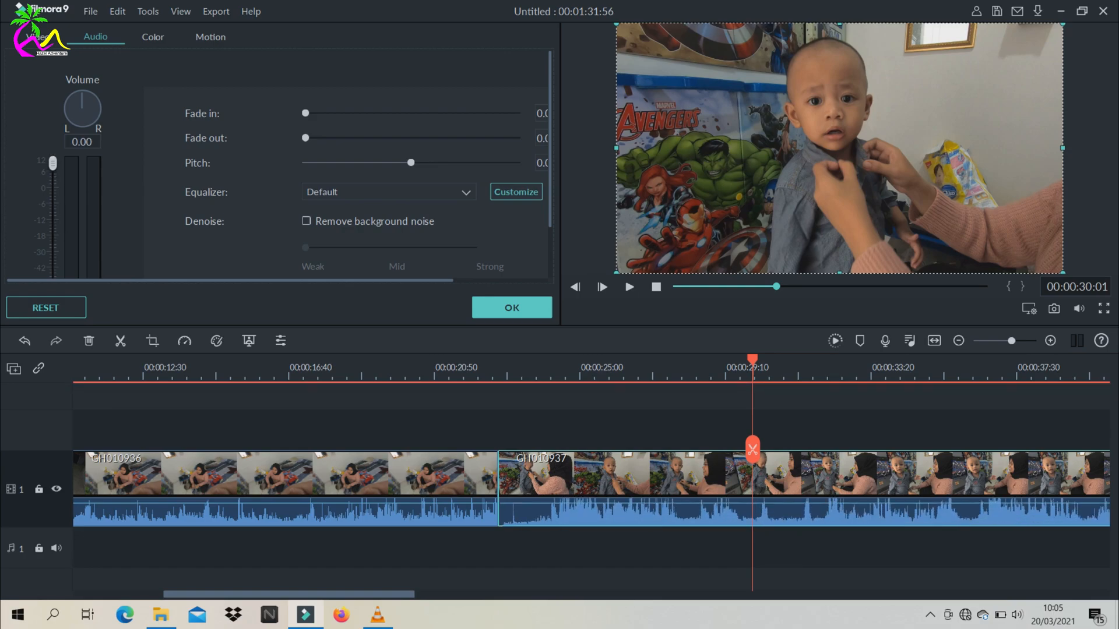
click(511, 308)
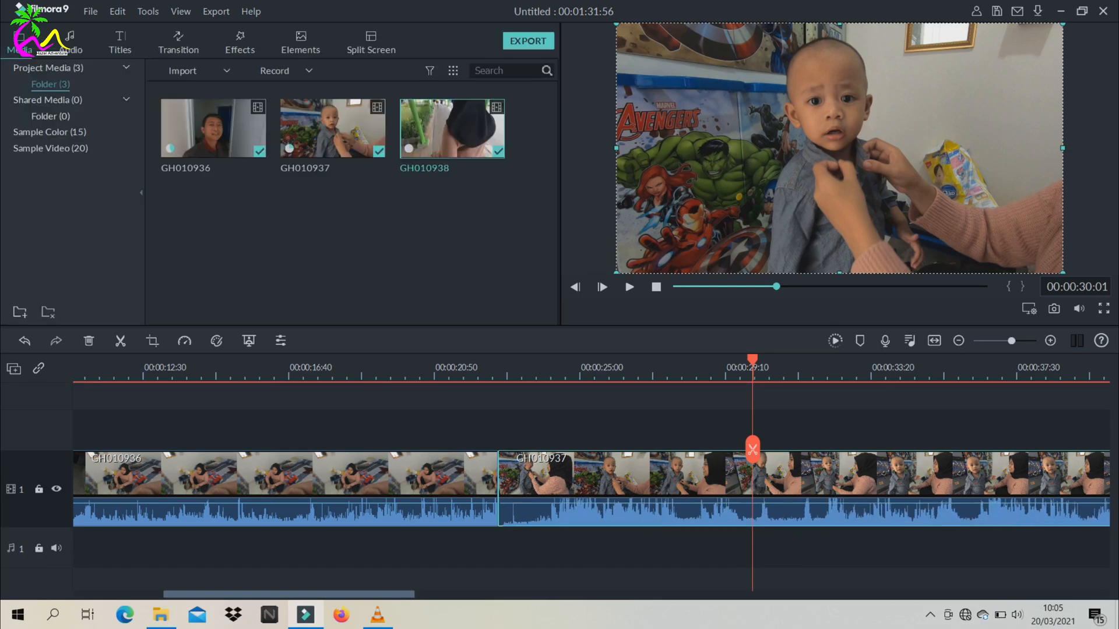
Step: Raise the audio volume of the GH010938 clip to about 12 dB and apply the change
scroll(592, 489, right, 10)
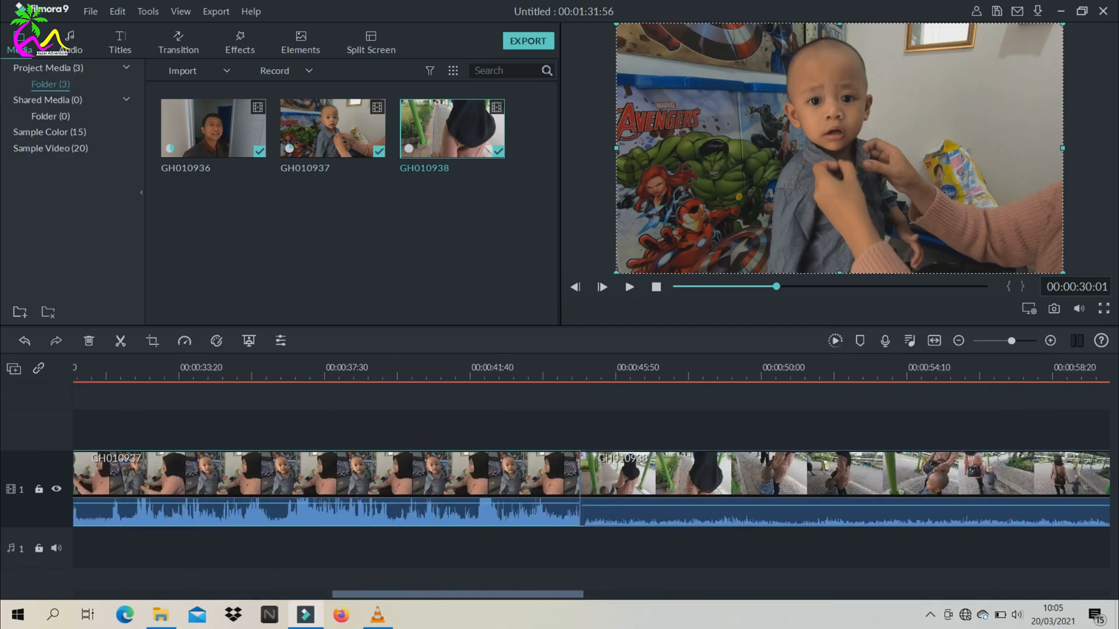
double_click(670, 512)
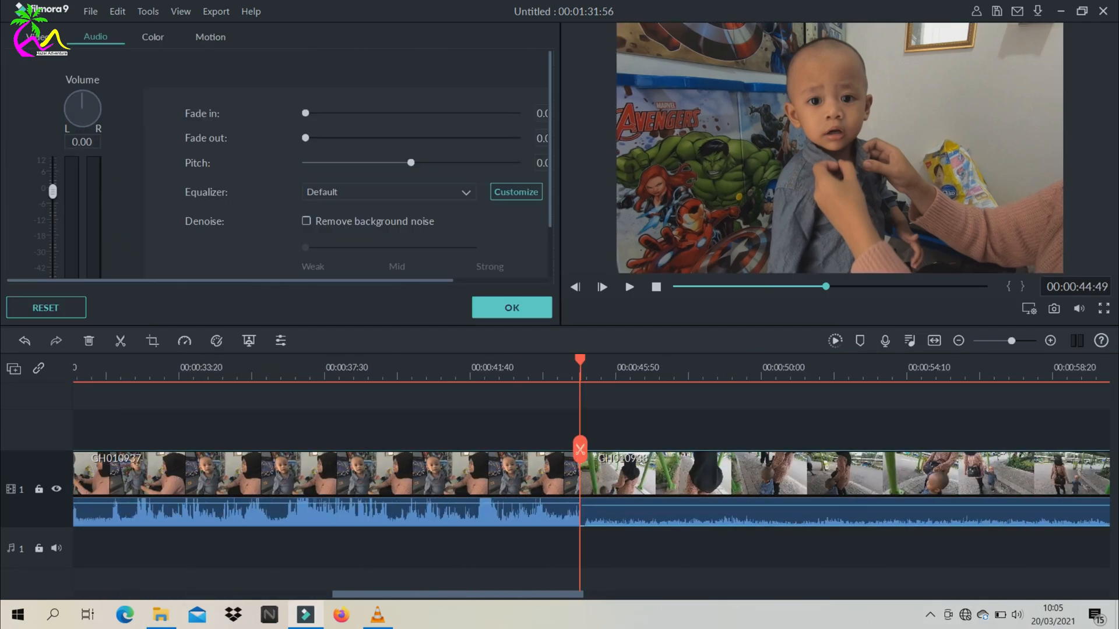
drag(52, 191, 52, 163)
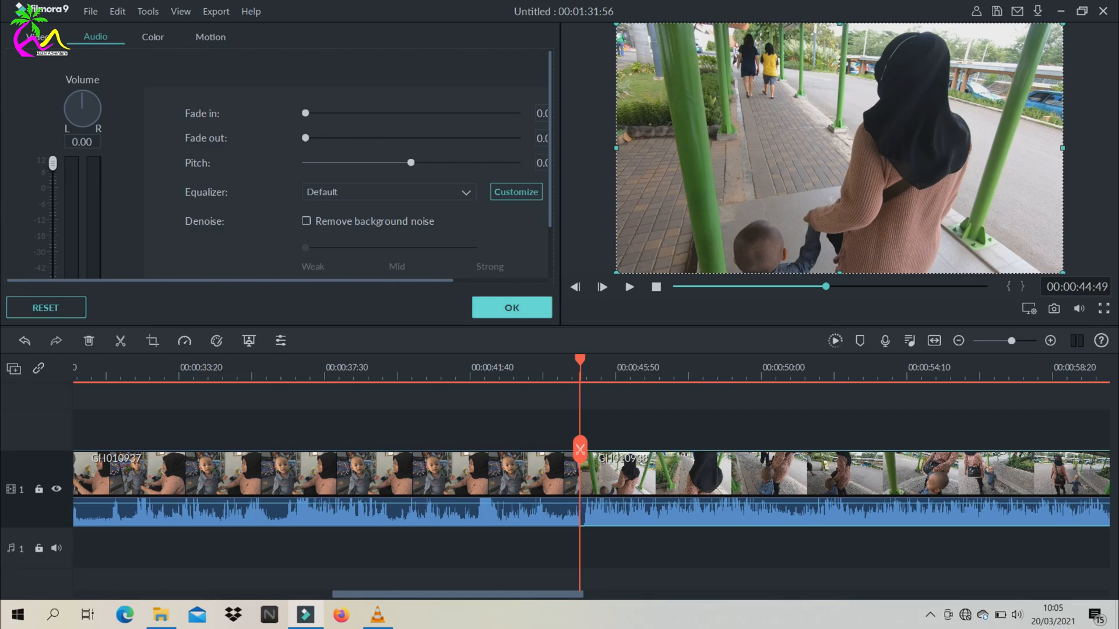
click(512, 307)
Step: Scrub the timeline around the cut between GH010937 and GH010938, ending at about 42 seconds
click(505, 369)
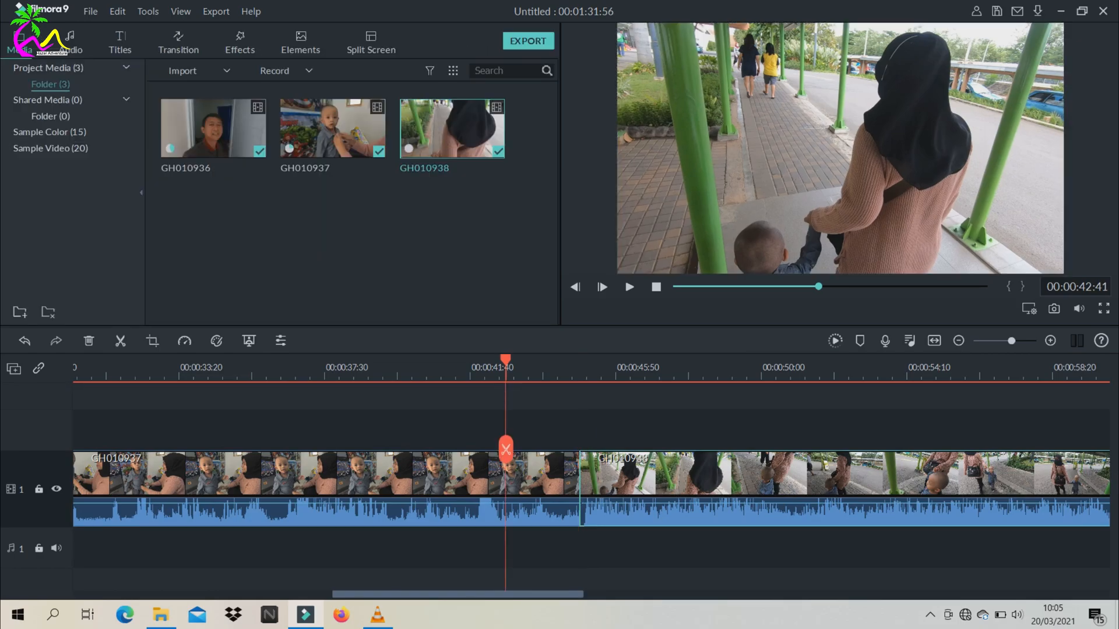
click(657, 368)
drag(658, 368, 505, 368)
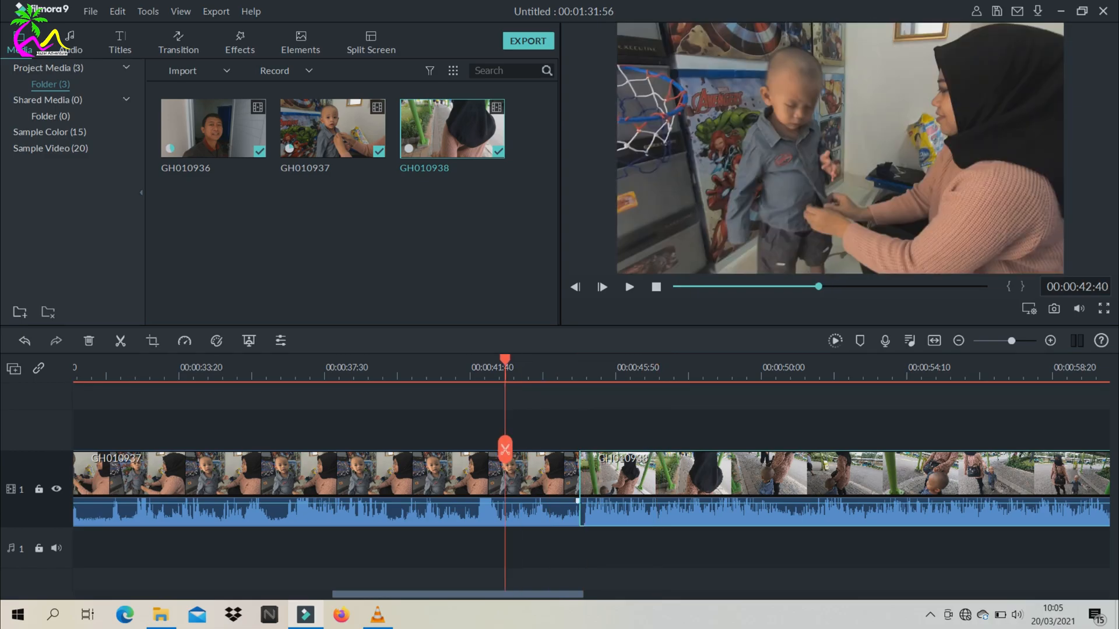
Step: Scrub through the GH010936 clip, from its opening seconds to about 20 seconds, to review its footage
scroll(591, 490, left, 15)
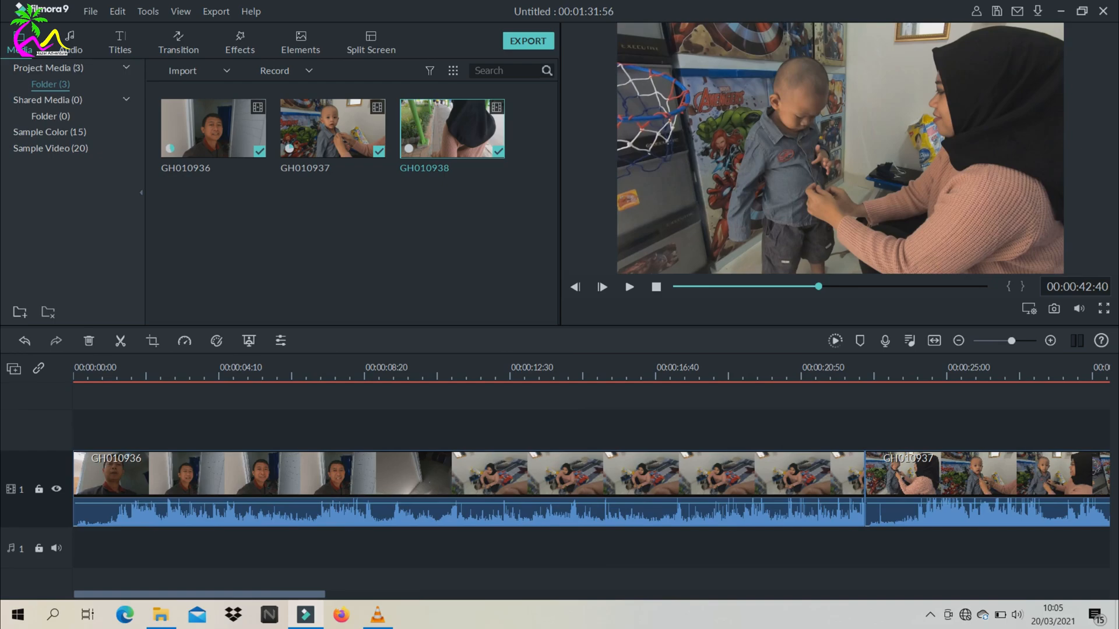
click(308, 368)
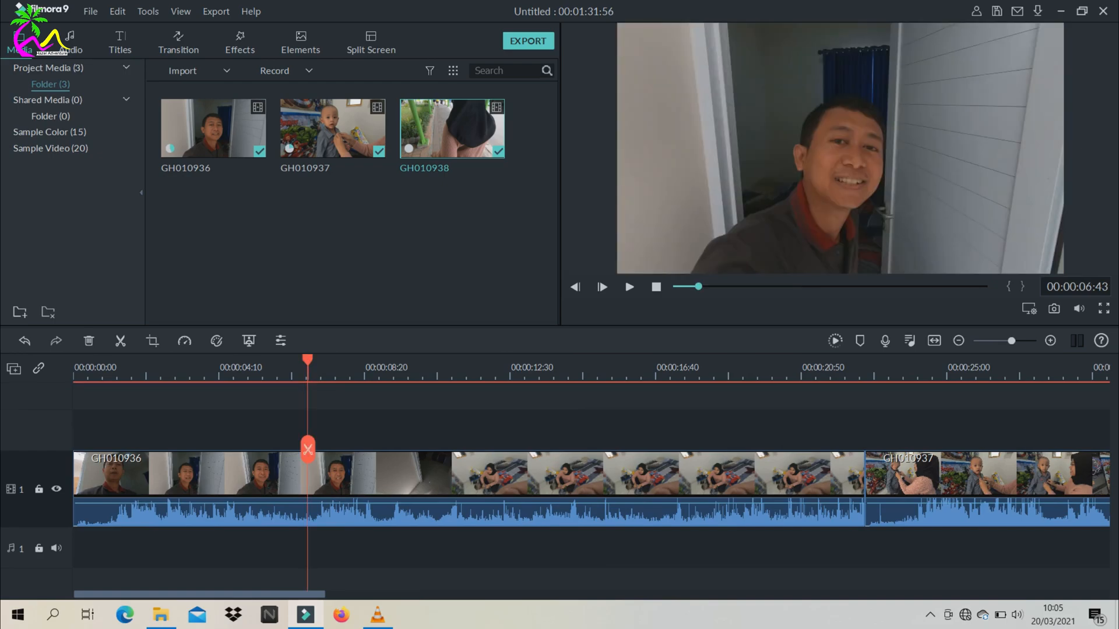
drag(308, 368, 210, 368)
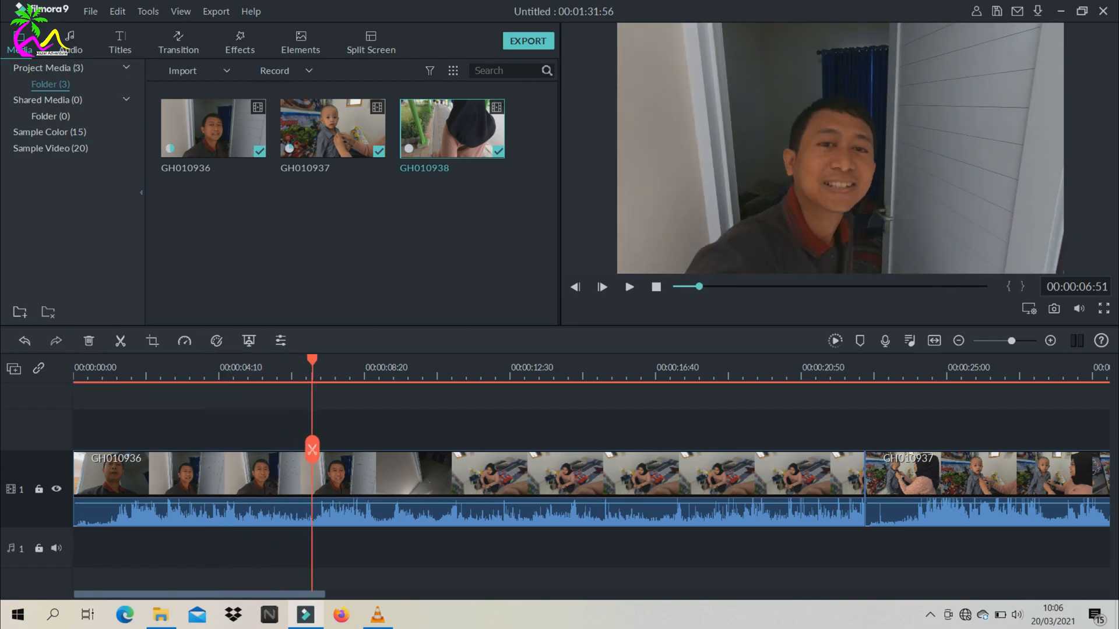
drag(313, 359, 74, 359)
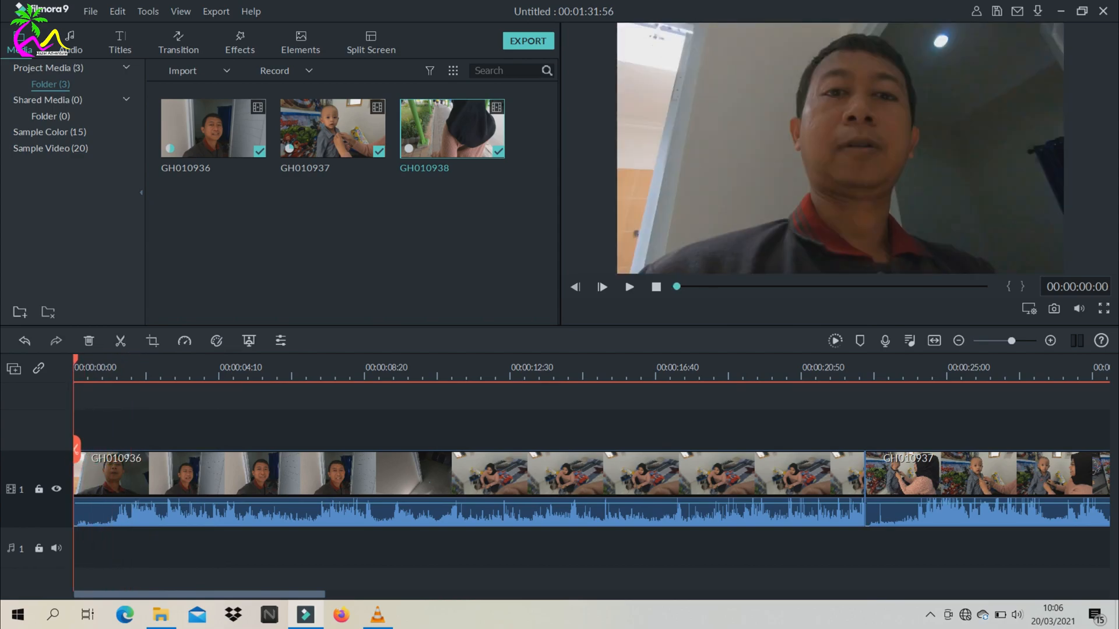
click(164, 368)
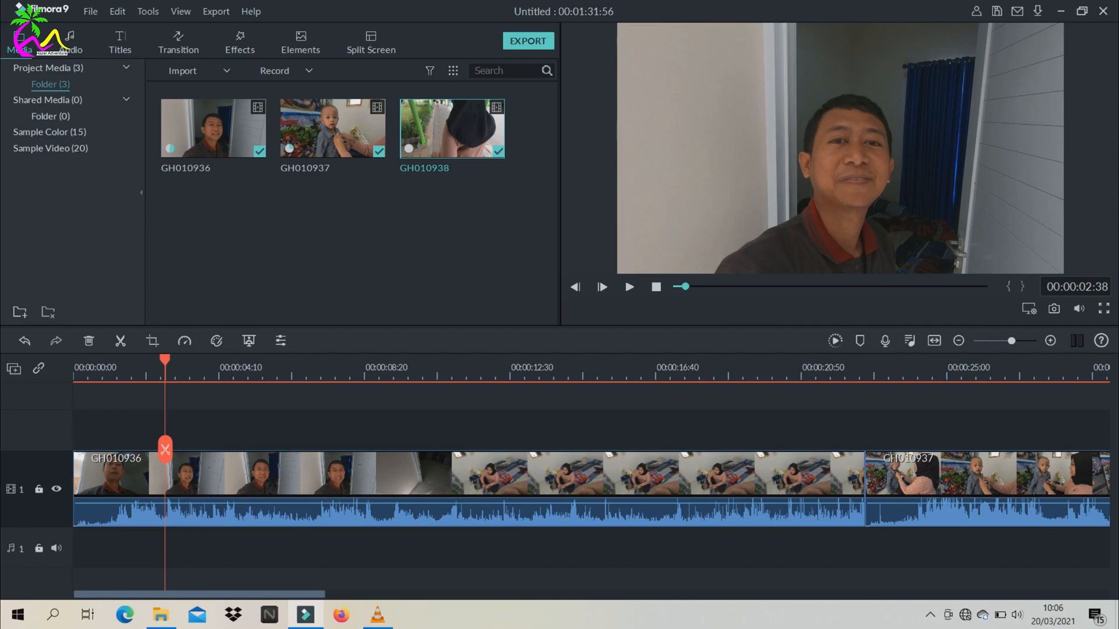
drag(164, 360, 220, 360)
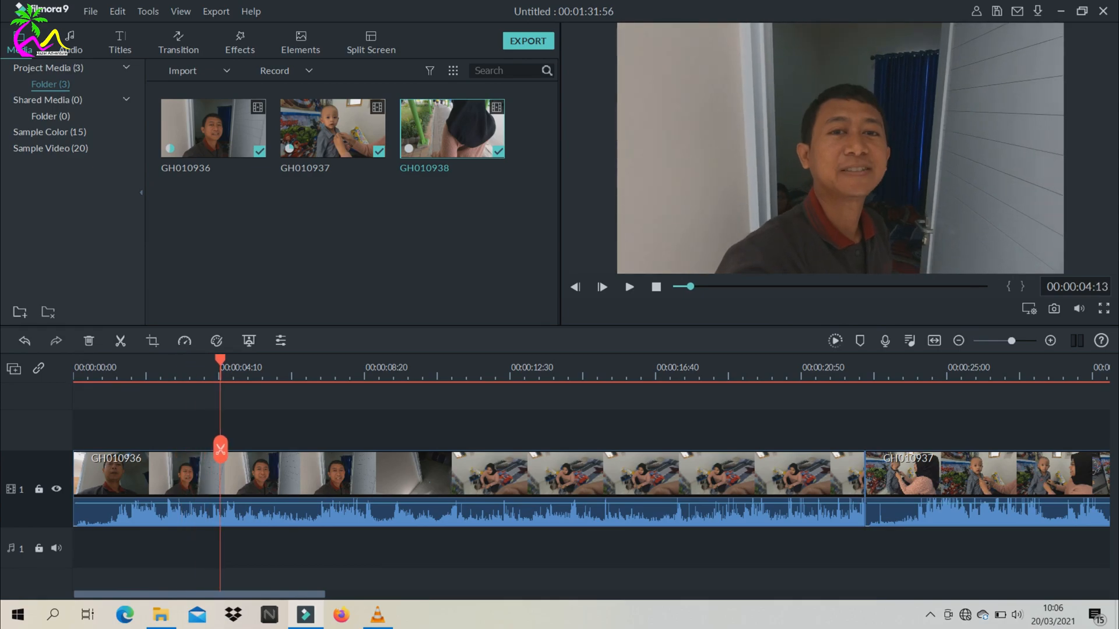
drag(203, 594, 287, 594)
click(447, 367)
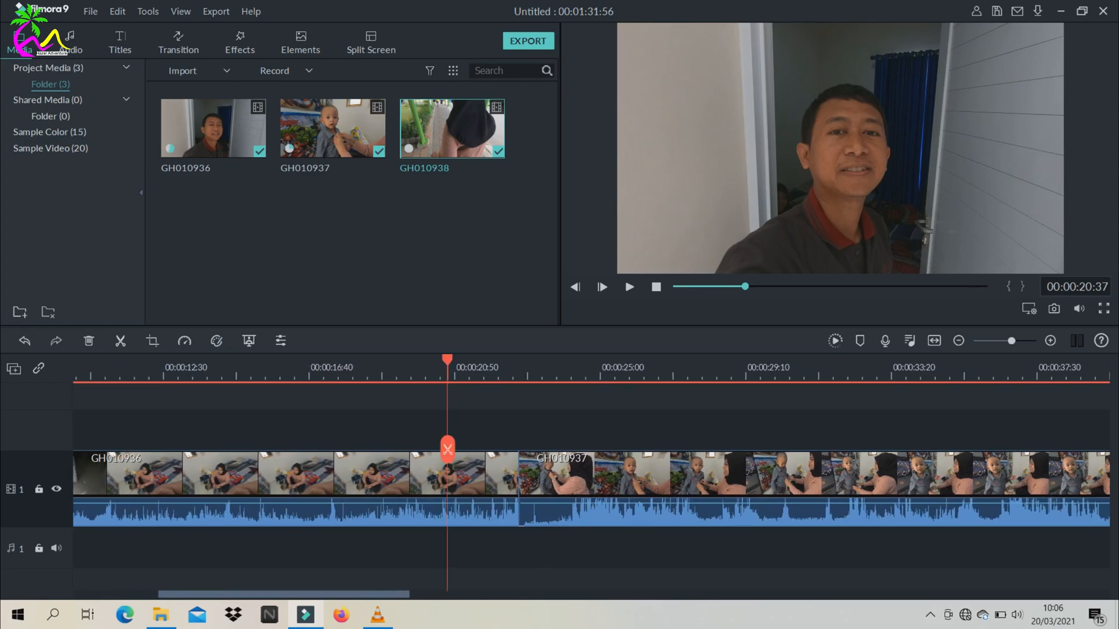
drag(446, 364, 309, 364)
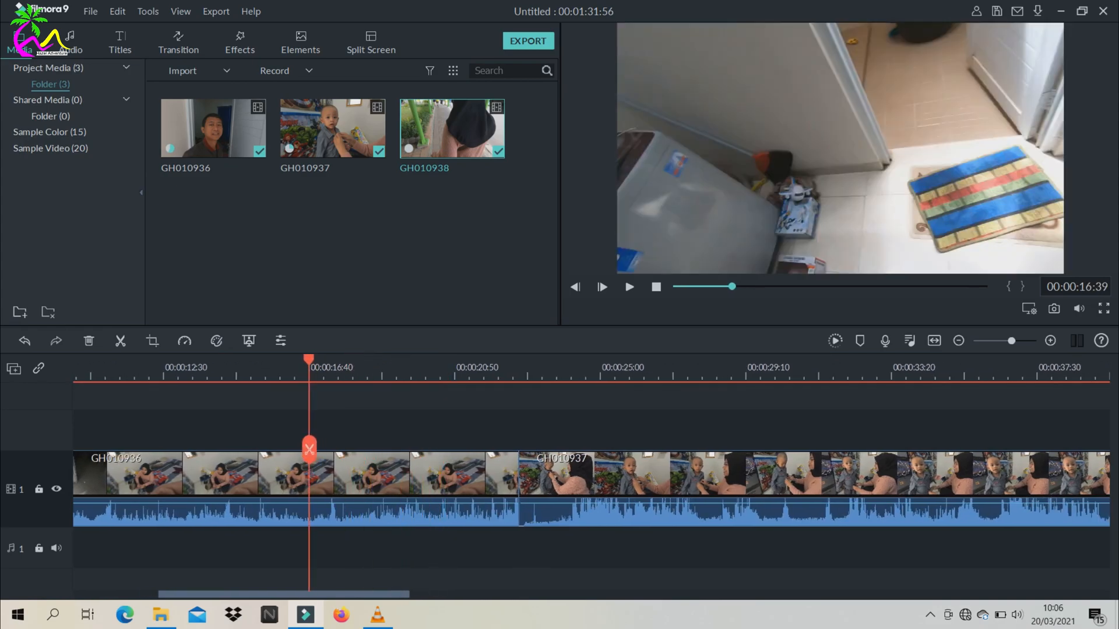
drag(283, 594, 199, 594)
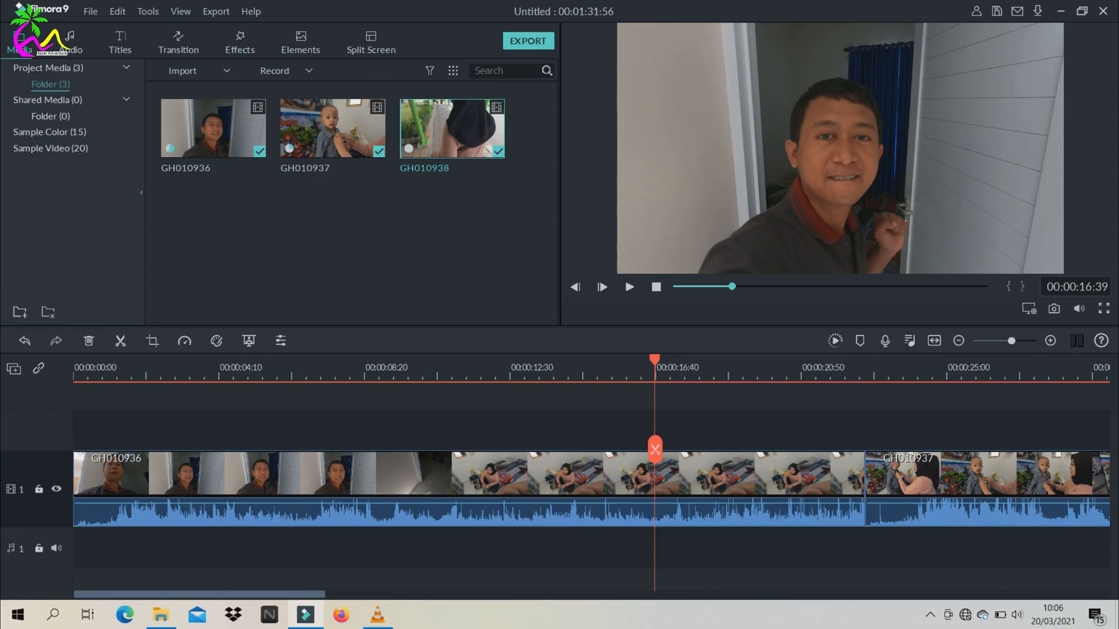
Step: Return the playhead to the start of the timeline and play GH010936 up to about 9 seconds
drag(655, 360, 74, 360)
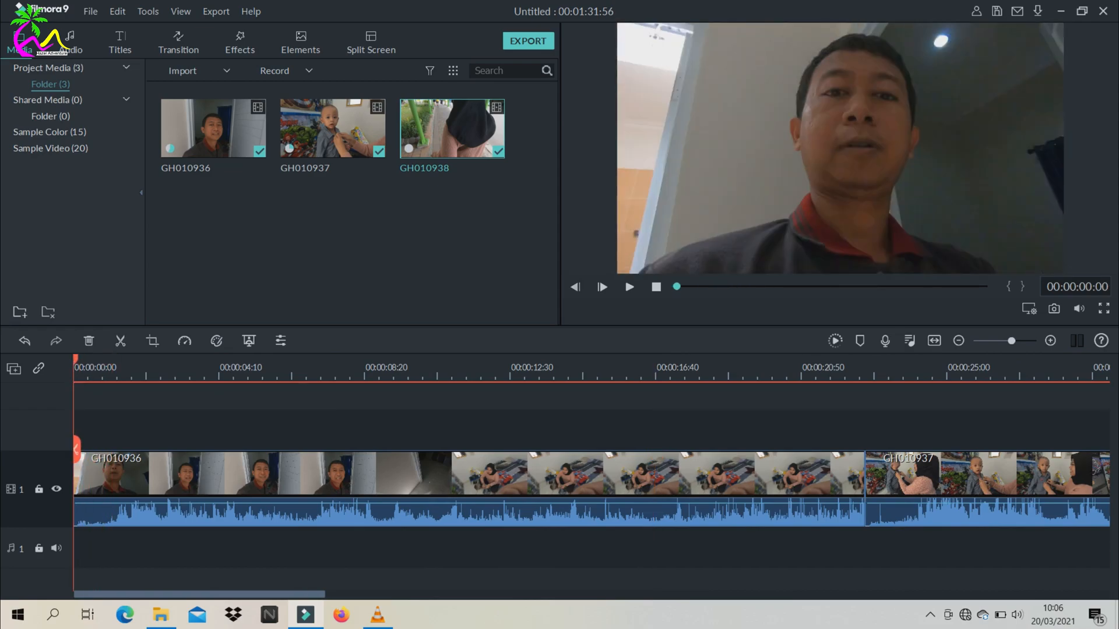
key(space)
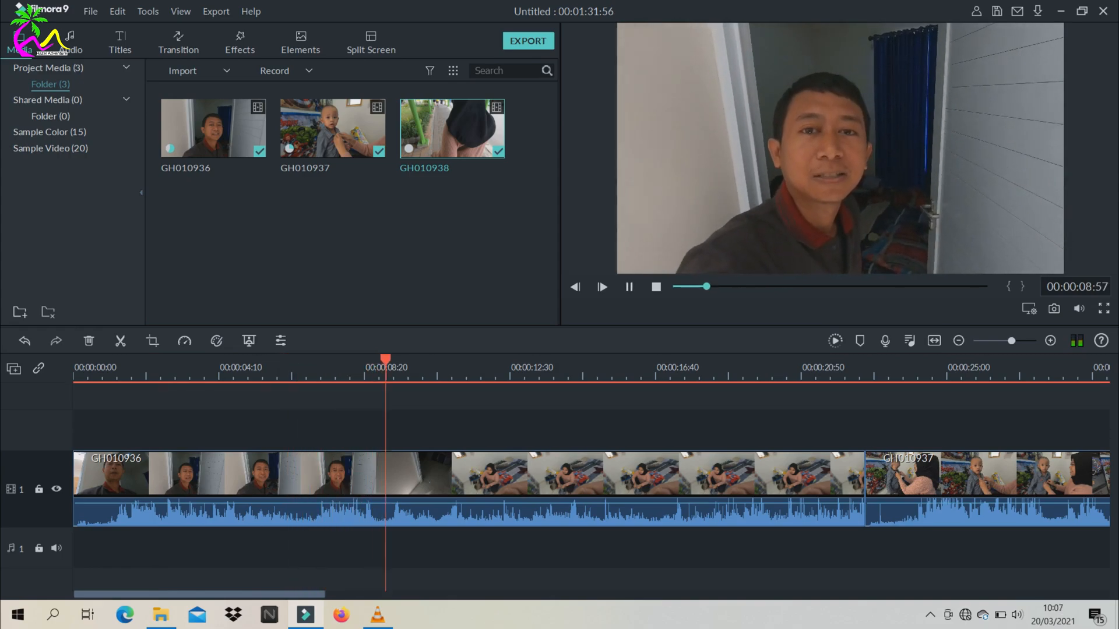
key(space)
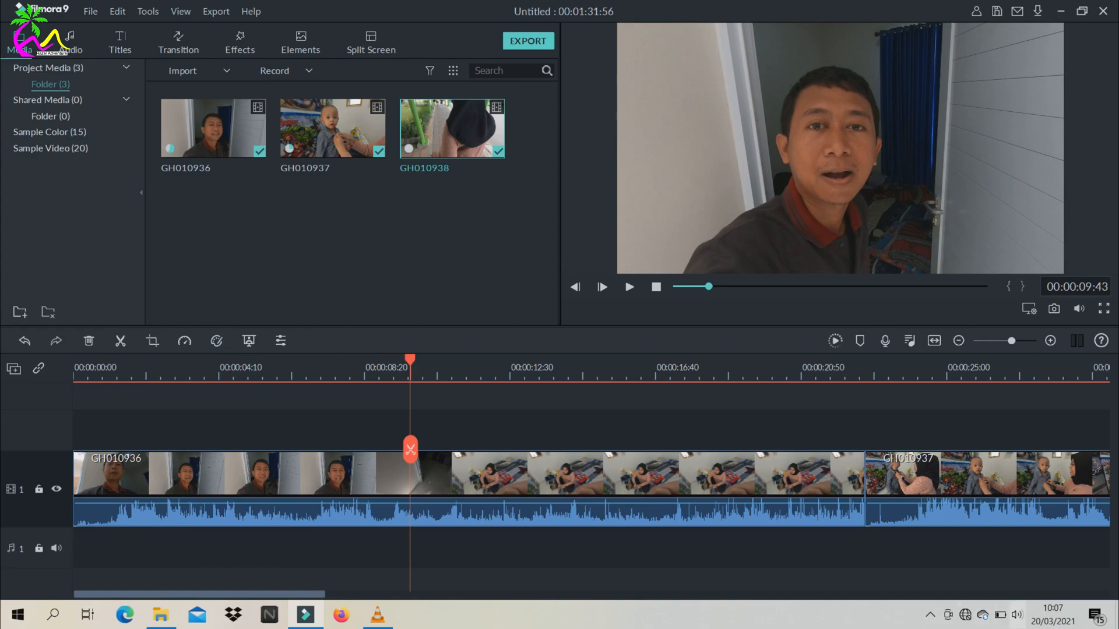
Step: Mute the computer's speakers and close the volume control
click(1017, 615)
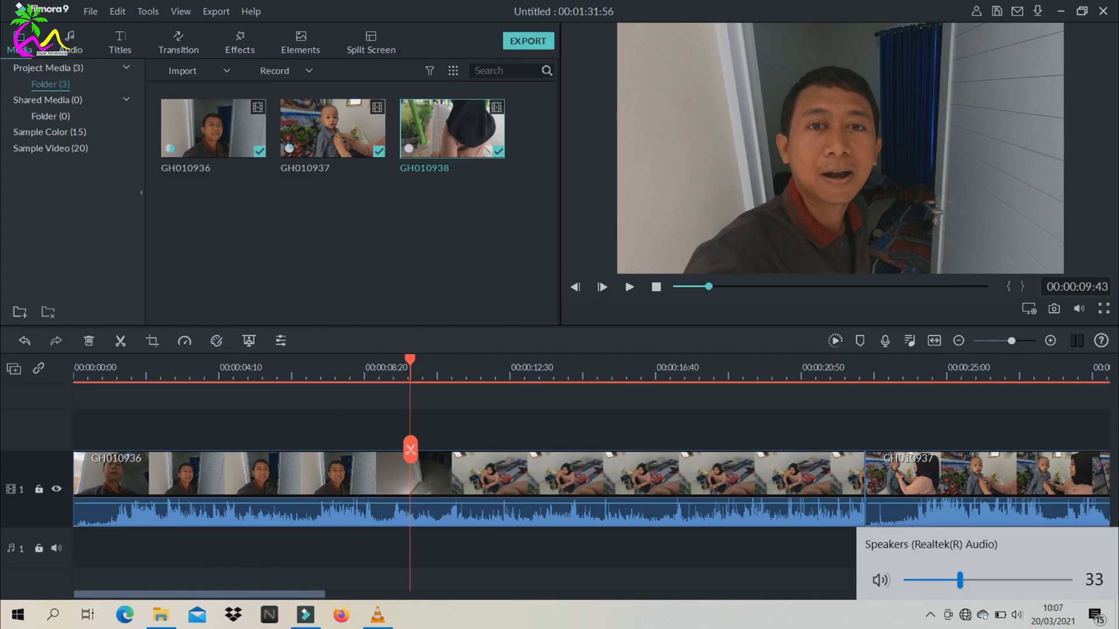
click(881, 580)
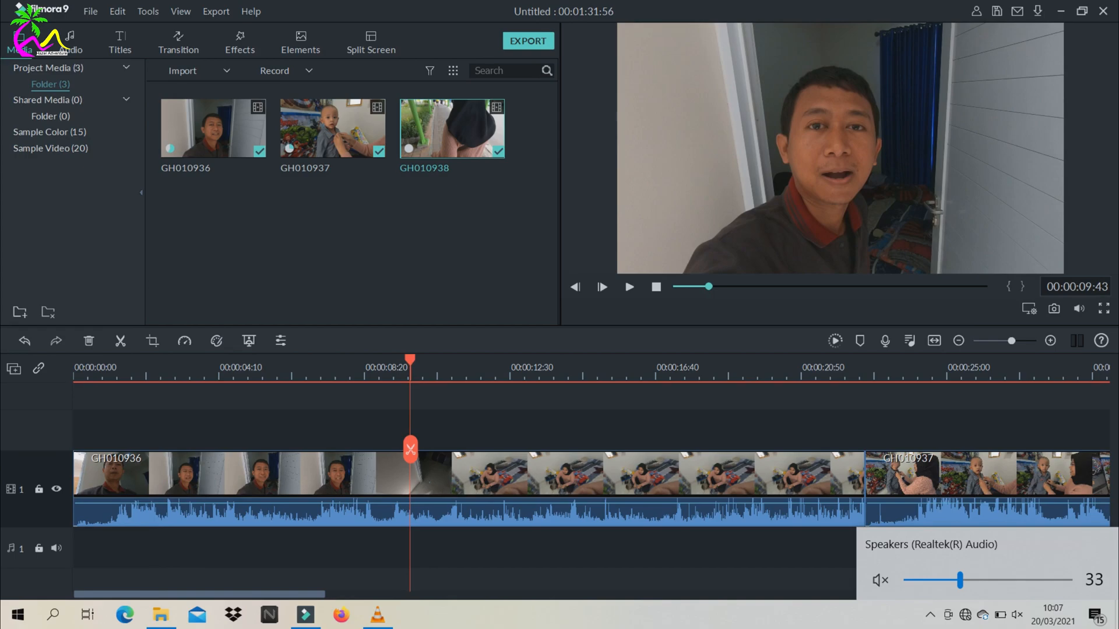
click(816, 556)
Step: Replay and scrub the opening seconds of GH010936 to find where its unneeded beginning ends
click(365, 370)
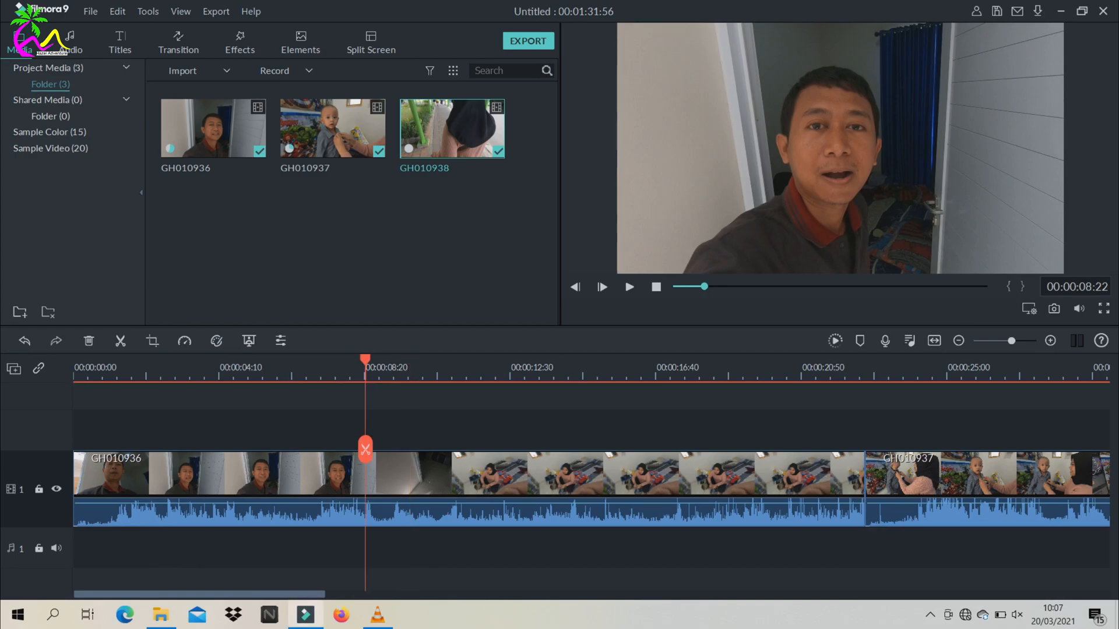
drag(365, 364, 74, 364)
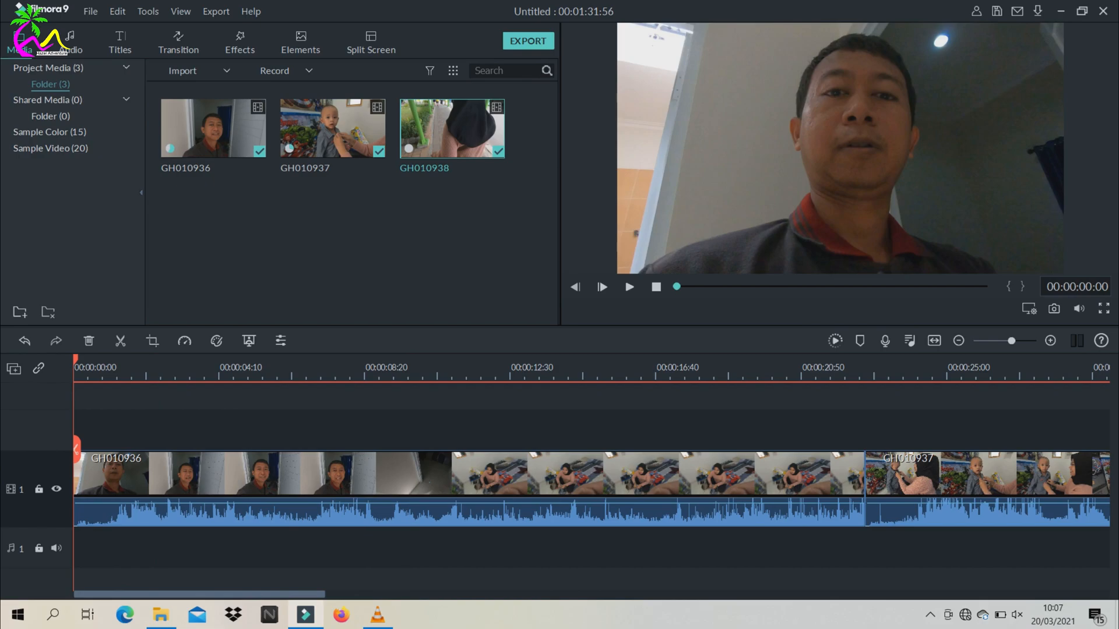
key(space)
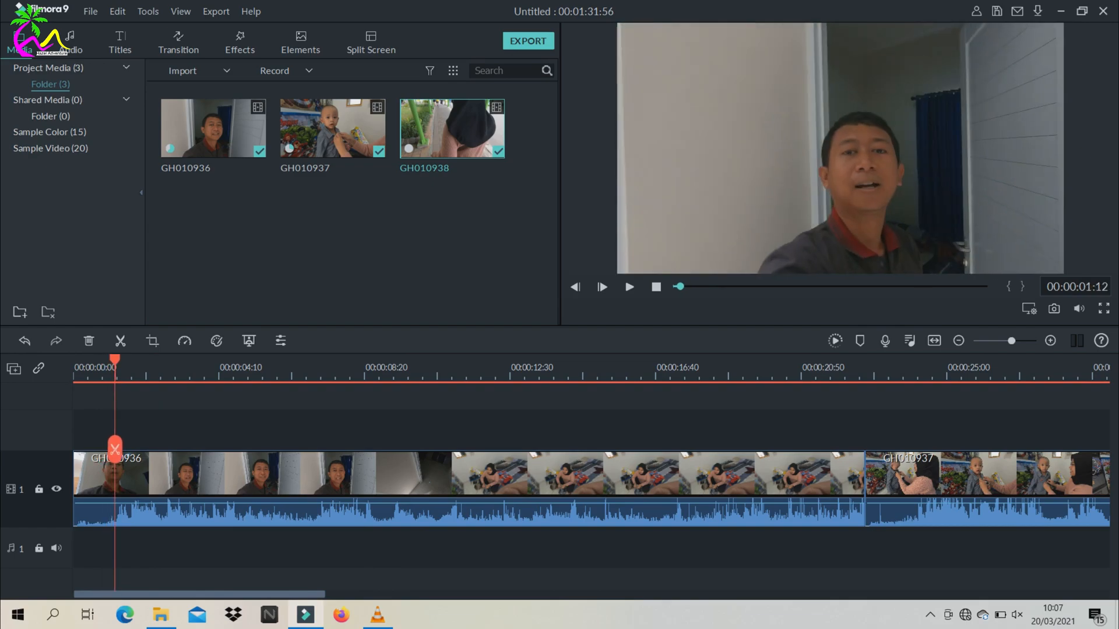
drag(115, 360, 109, 360)
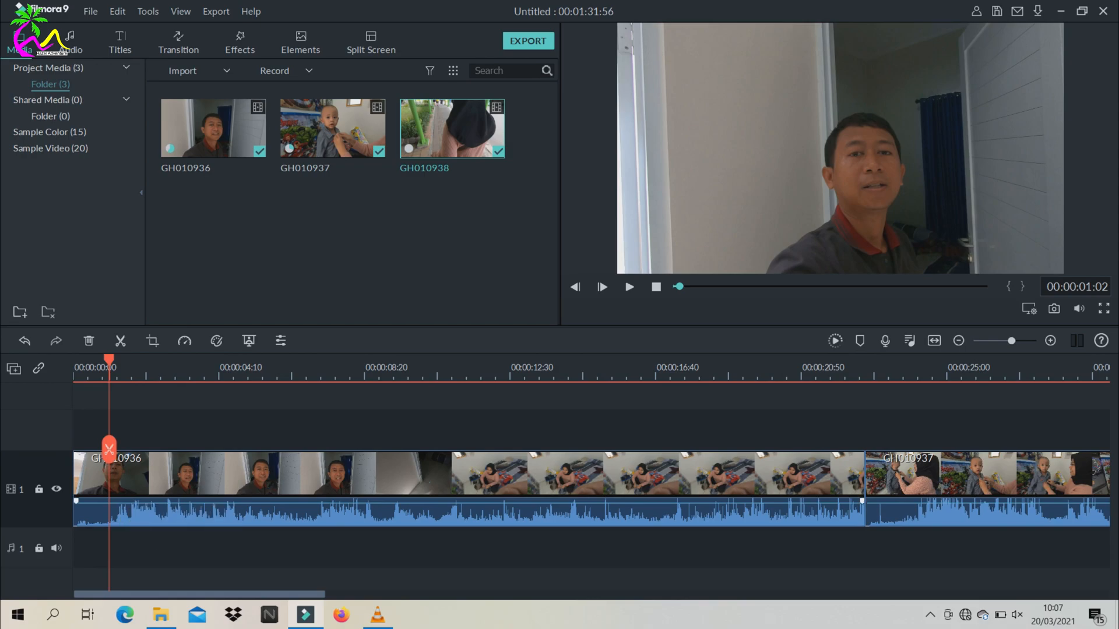
key(space)
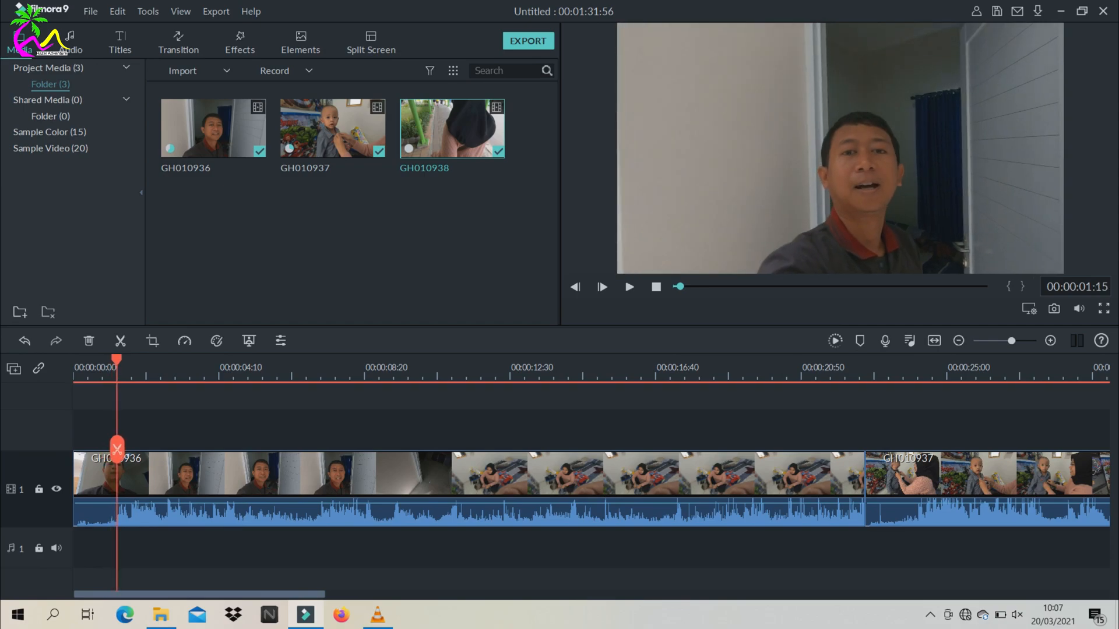
drag(120, 359, 74, 360)
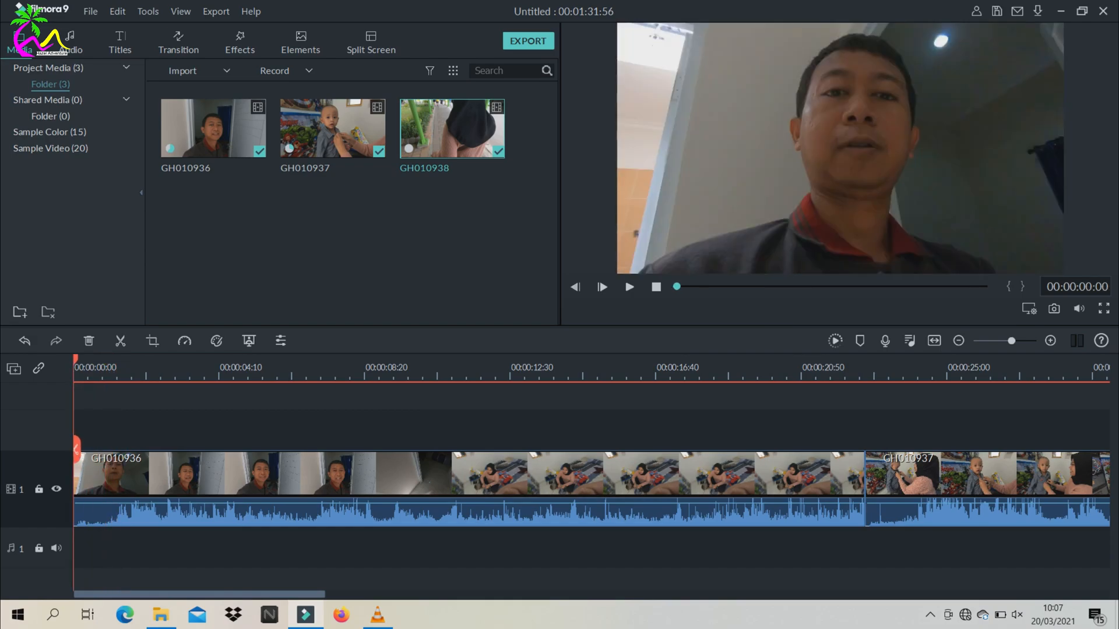
key(space)
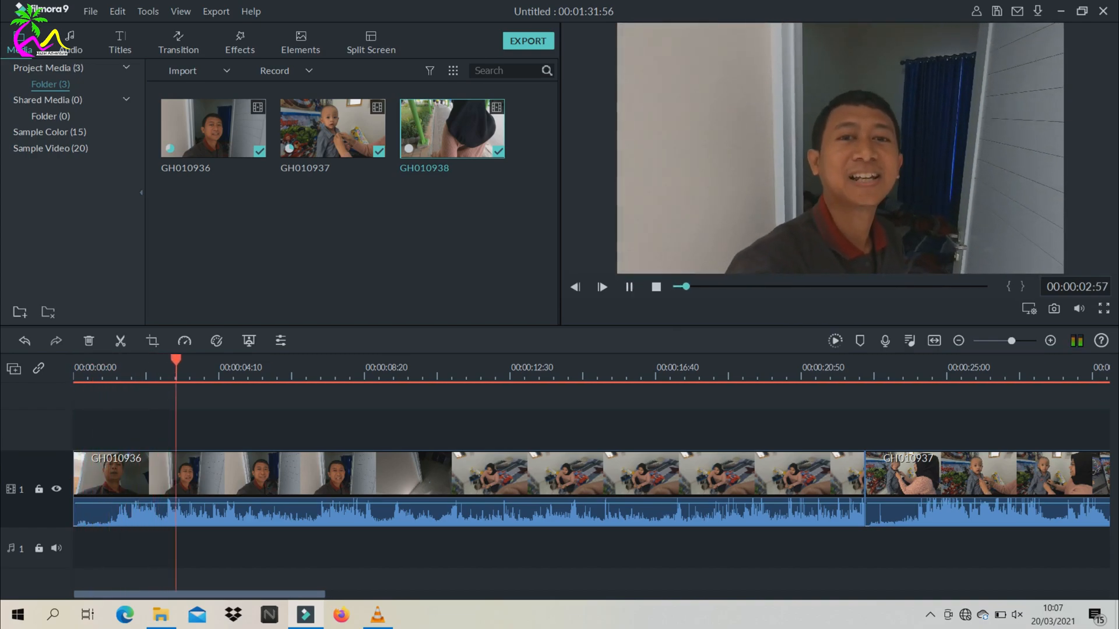
key(space)
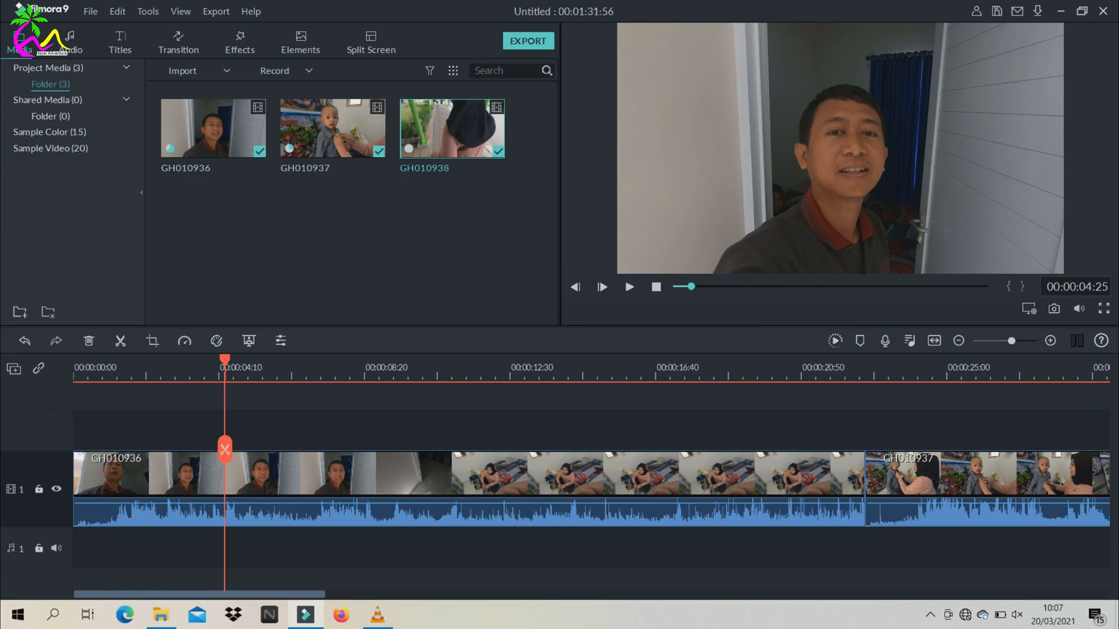
Step: Split the GH010936 clip at 00:00:01:02 on the timeline
drag(225, 359, 109, 360)
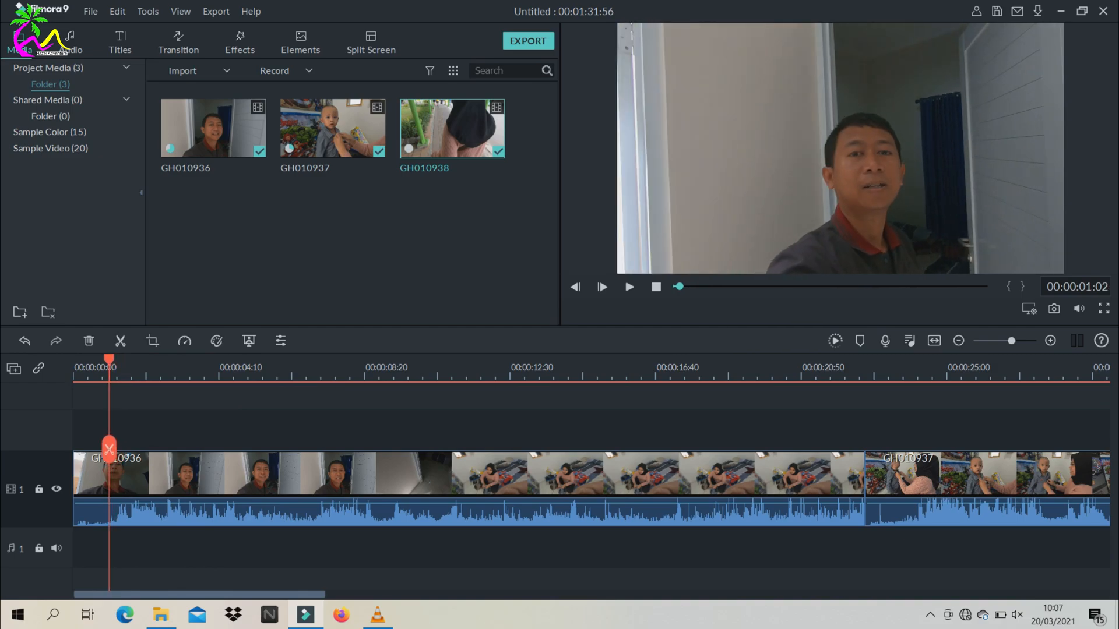
right_click(145, 472)
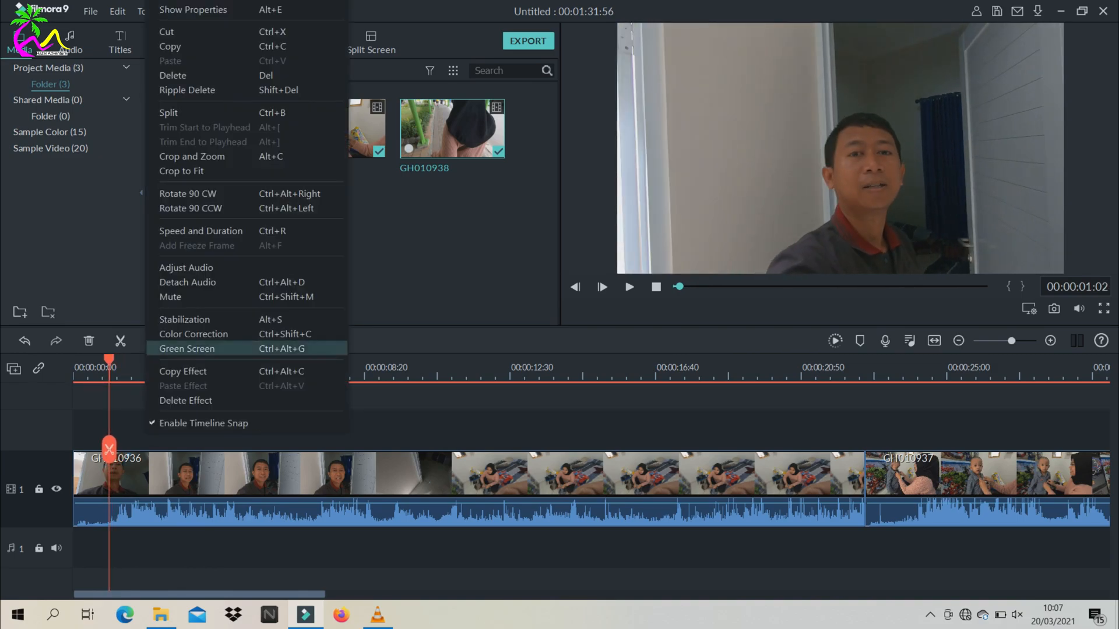
click(175, 113)
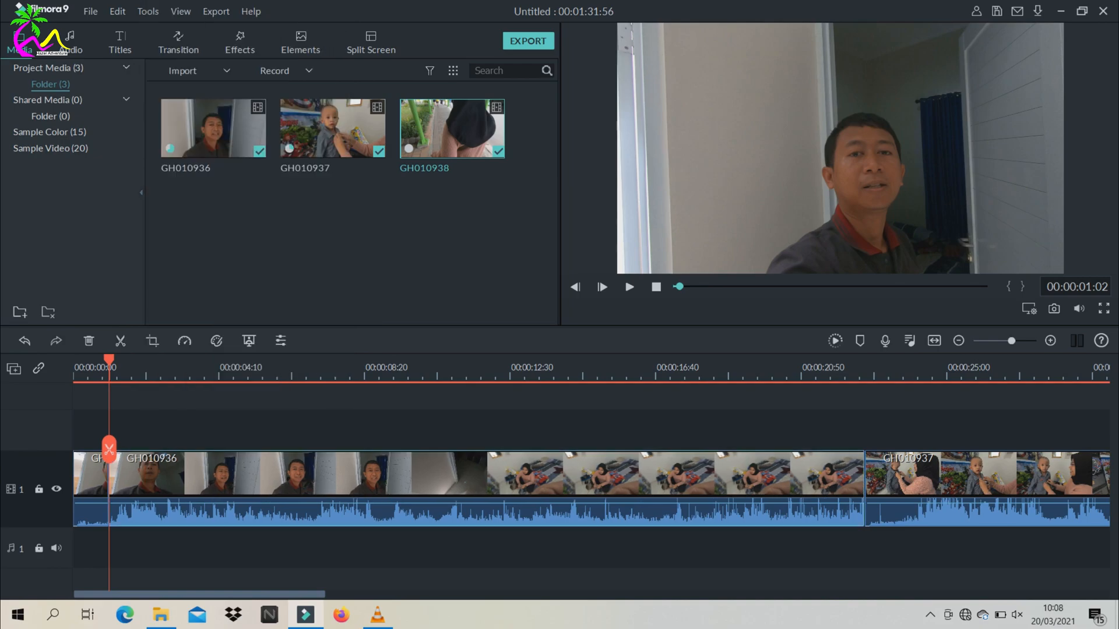
Step: Delete the short opening piece of GH010936 that lies before the split
click(155, 502)
click(91, 503)
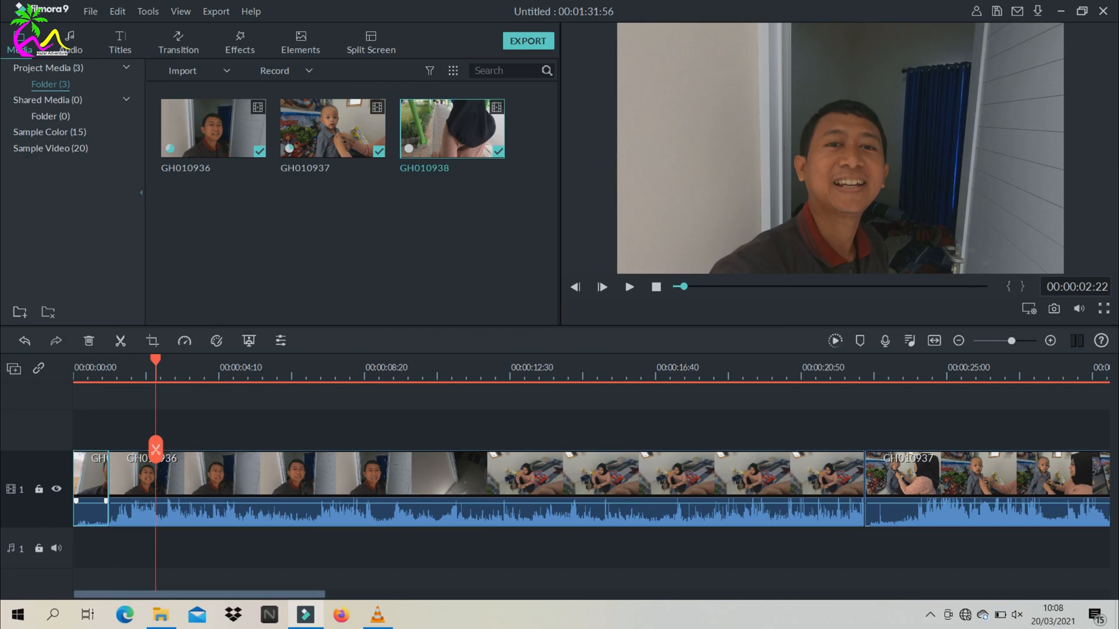
key(Delete)
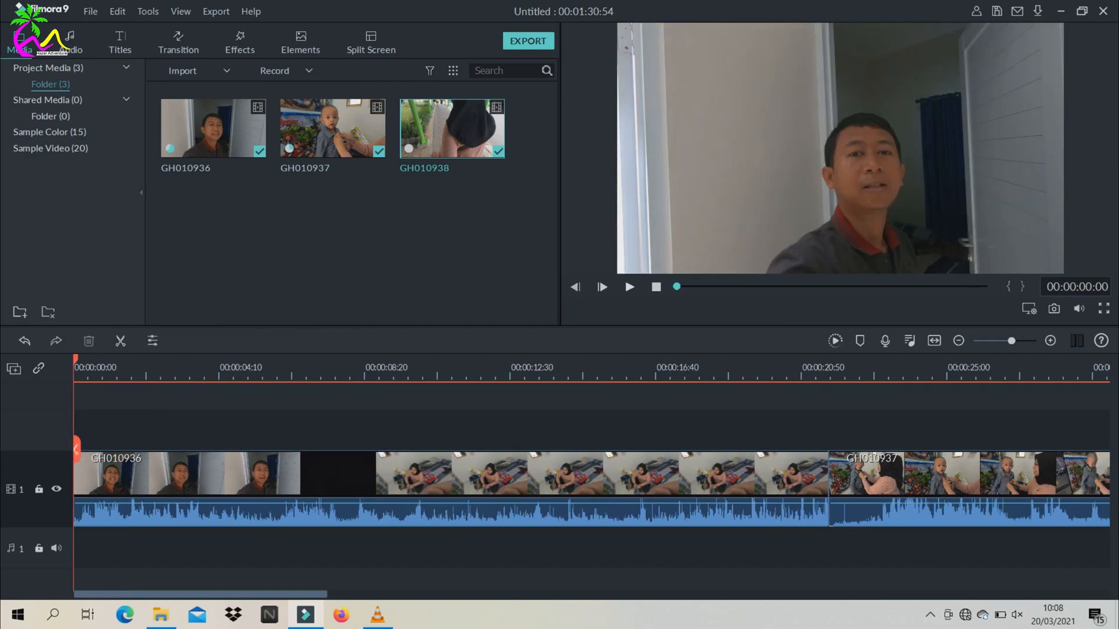
Step: Play the trimmed opening of GH010936, return to the start of the timeline and render the preview
click(629, 287)
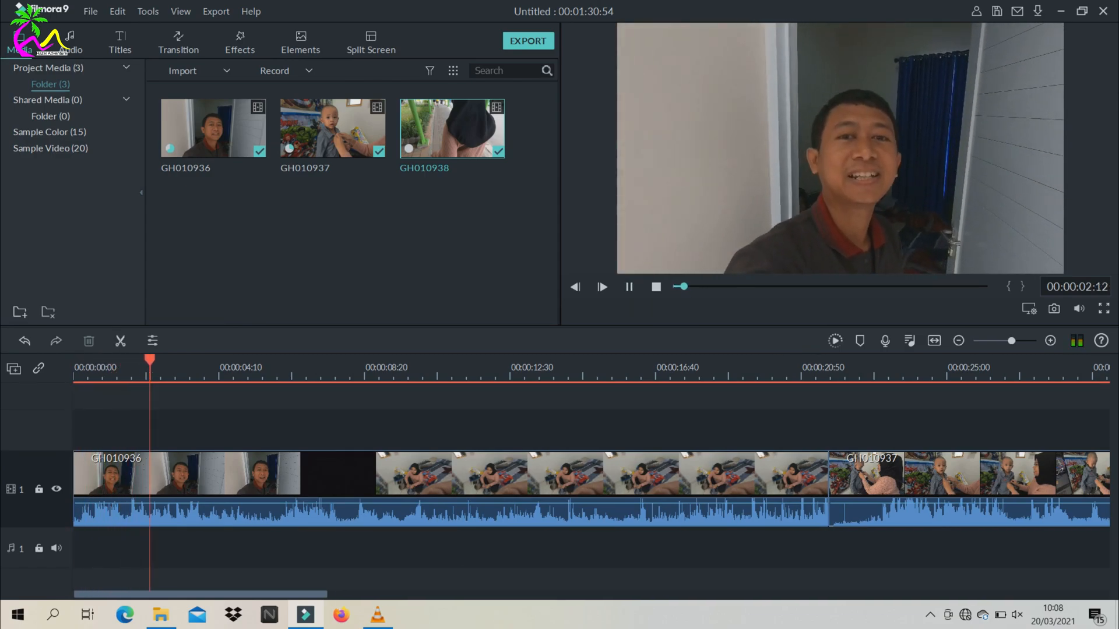
key(space)
drag(223, 449, 74, 449)
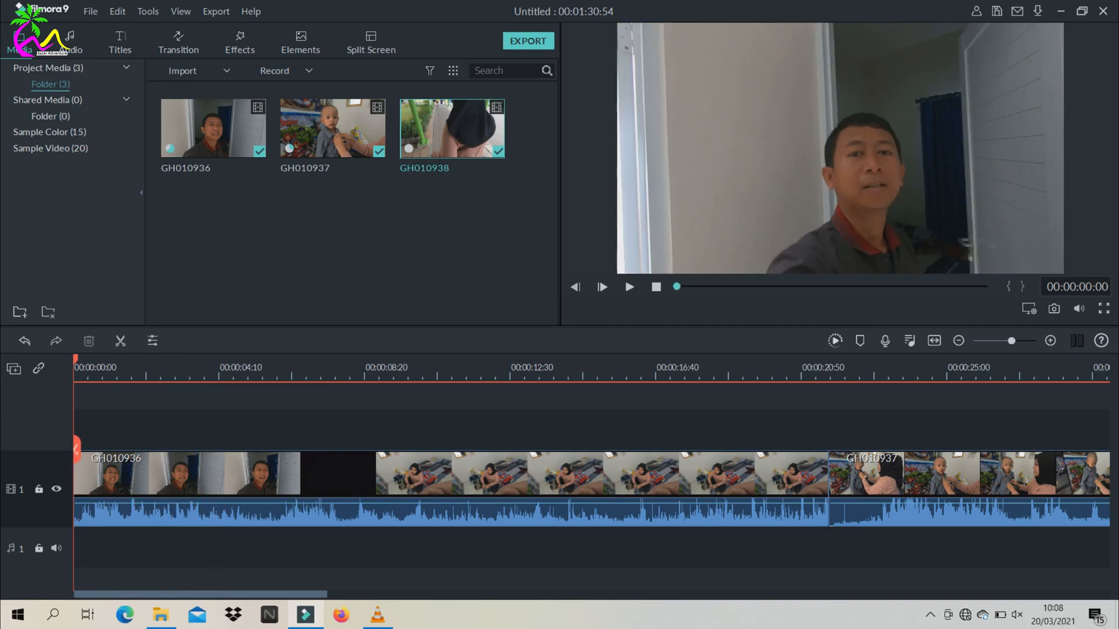
mouse_move(76, 448)
mouse_down()
mouse_move(162, 448)
mouse_move(76, 449)
mouse_up()
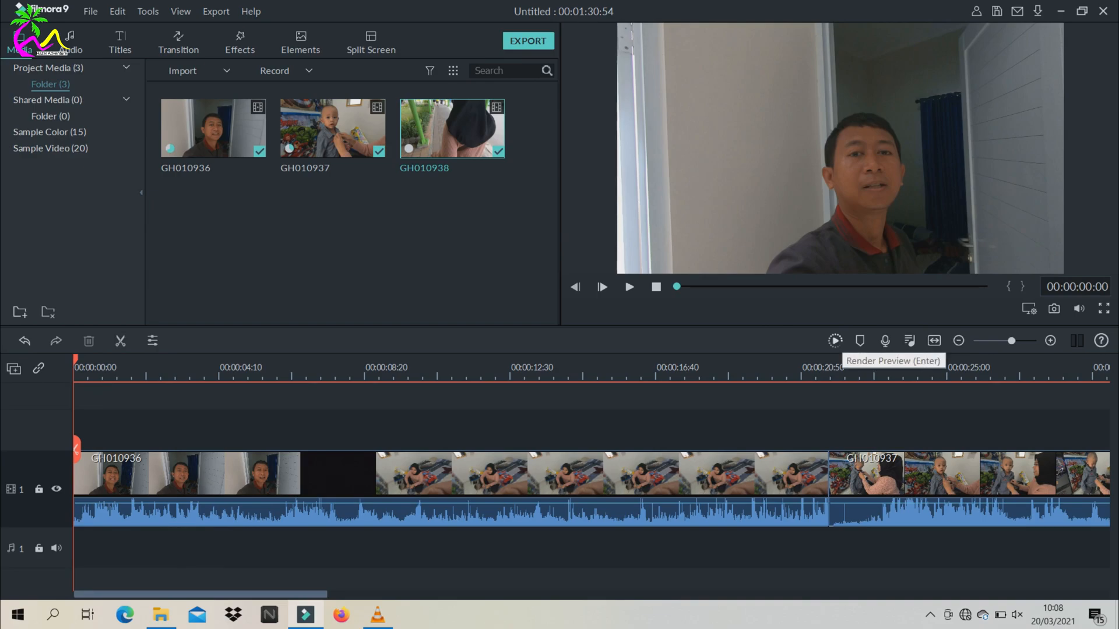
click(835, 340)
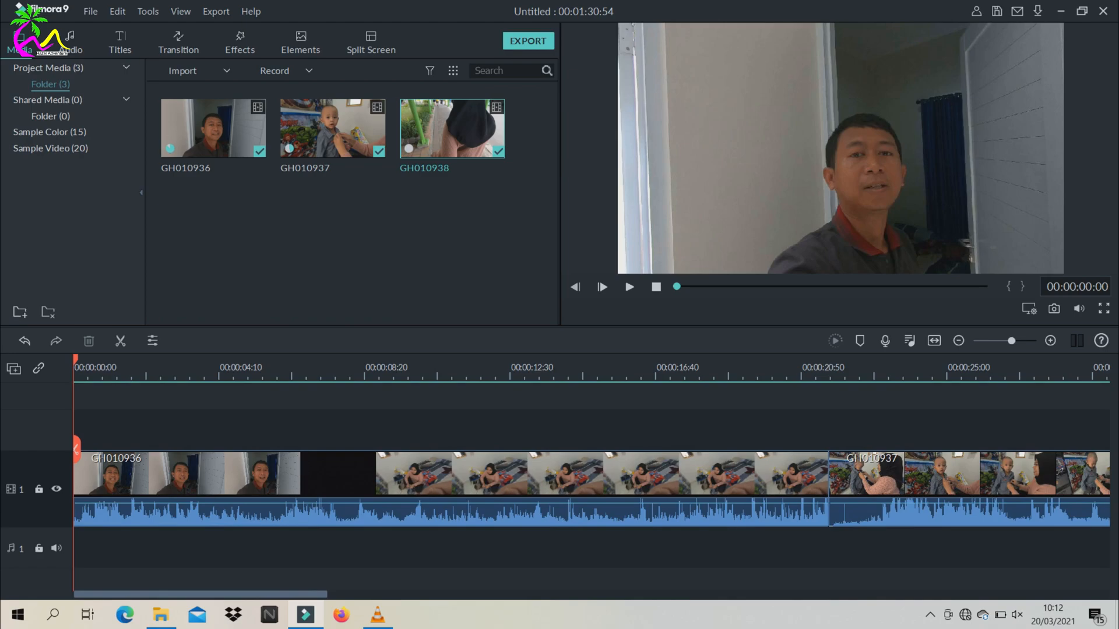
Step: Play the rendered opening of GH010936 and unmute the computer's speakers
key(space)
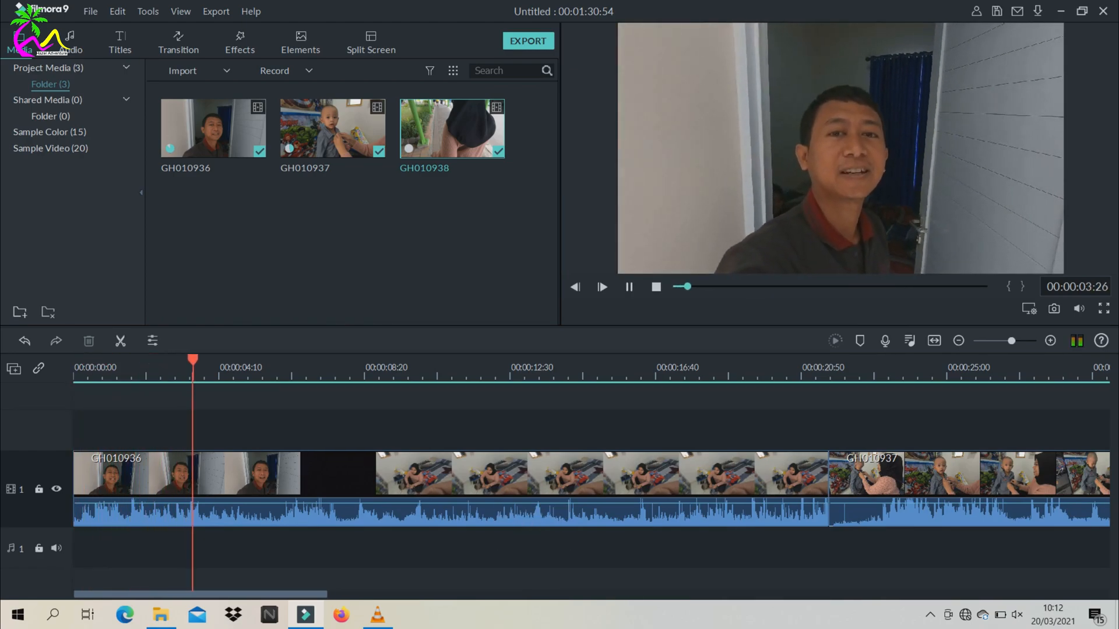
key(space)
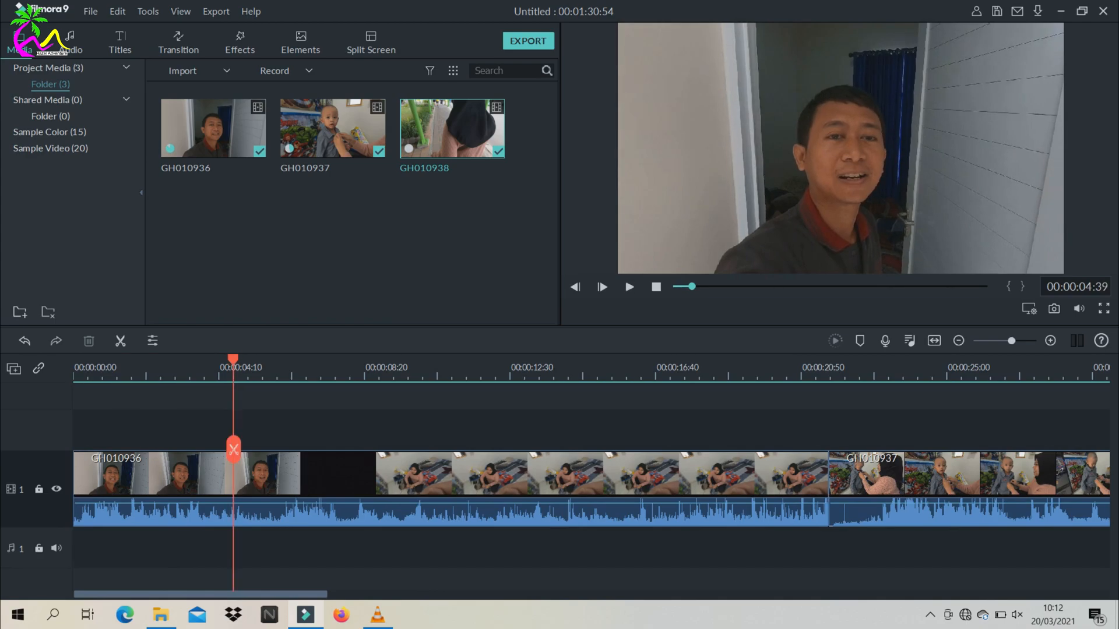
mouse_move(233, 360)
mouse_down()
mouse_move(257, 360)
mouse_move(124, 360)
mouse_move(656, 360)
mouse_move(601, 359)
mouse_up()
click(1017, 615)
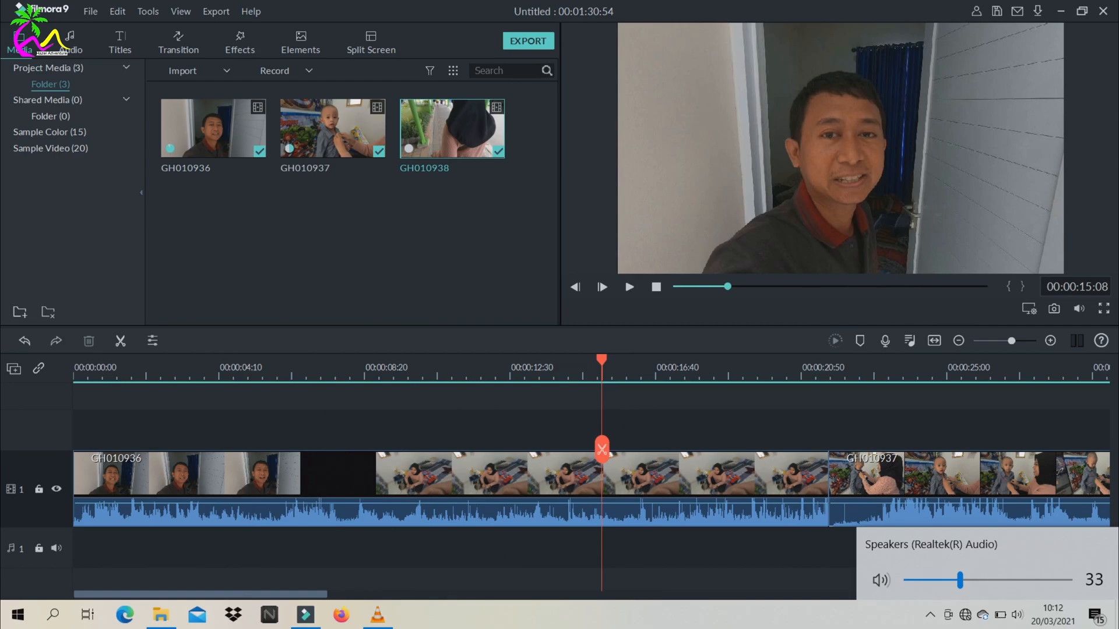
key(Escape)
Step: Find where the unneeded ending of GH010936 begins and split the clip there at 00:00:16:23
click(566, 367)
key(space)
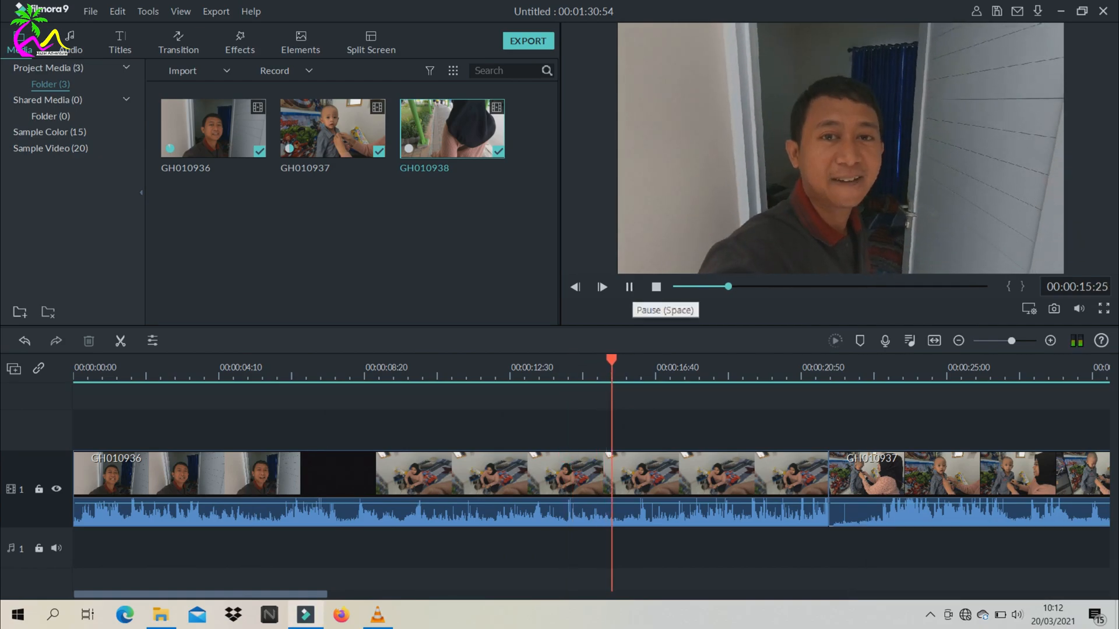
click(629, 287)
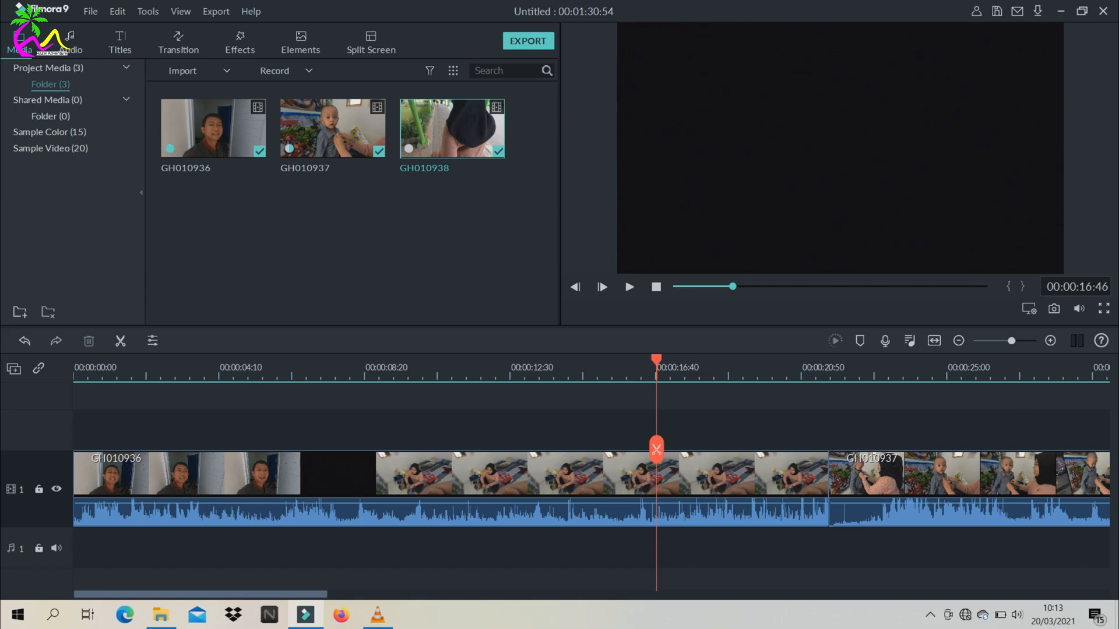
mouse_move(656, 359)
mouse_down()
mouse_move(615, 359)
mouse_move(645, 359)
mouse_up()
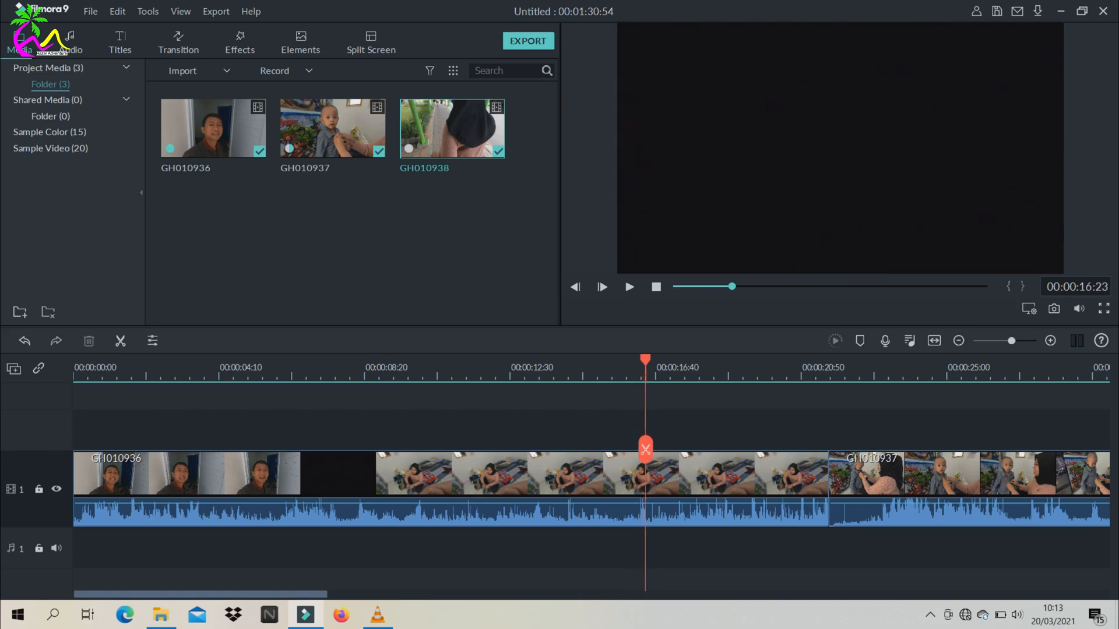
right_click(670, 431)
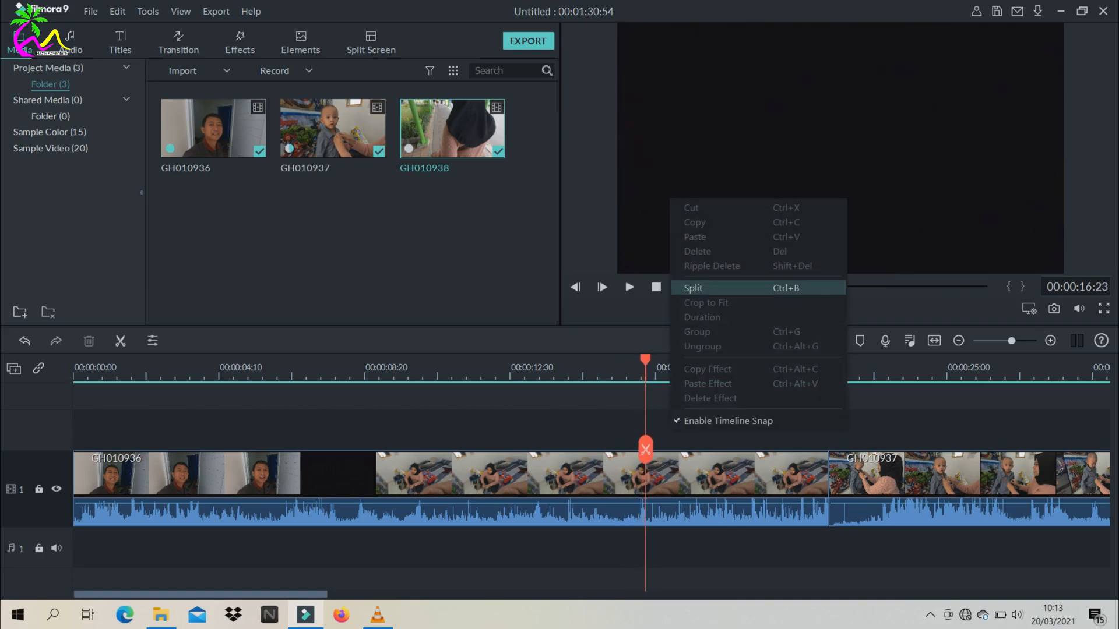
click(692, 287)
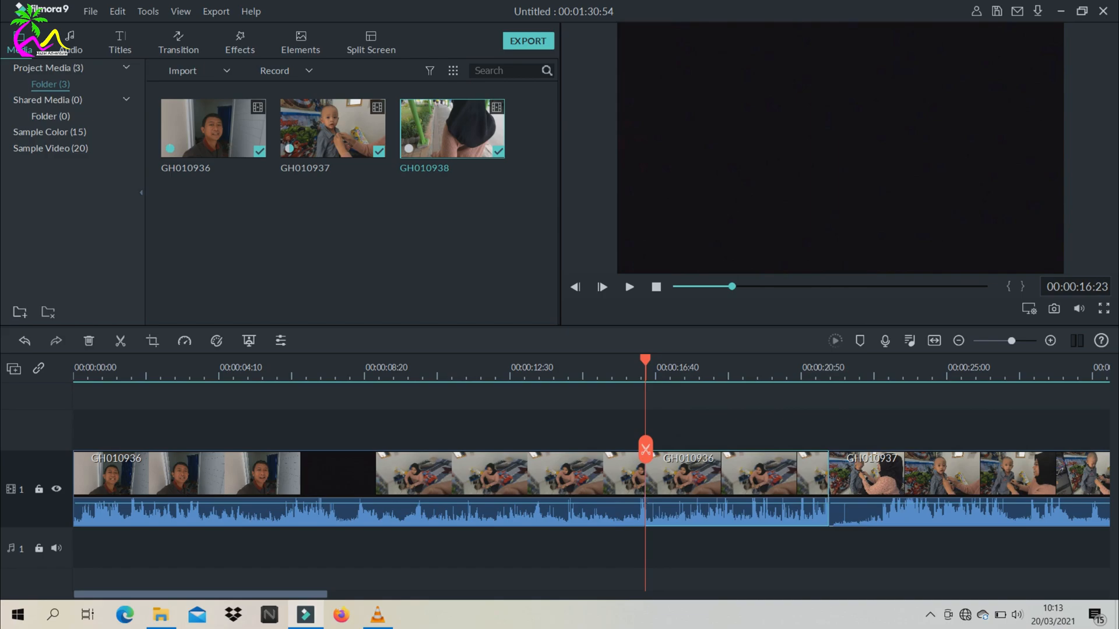
Step: Play through the split-off ending of GH010936 and check the frames on both sides of the split
key(space)
key(space)
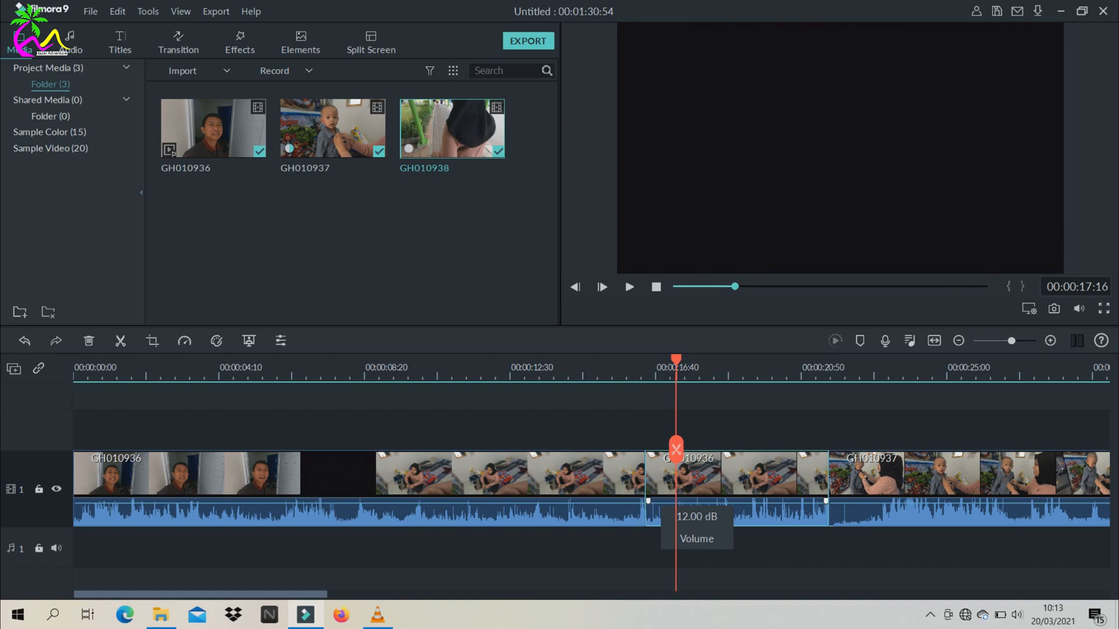
key(space)
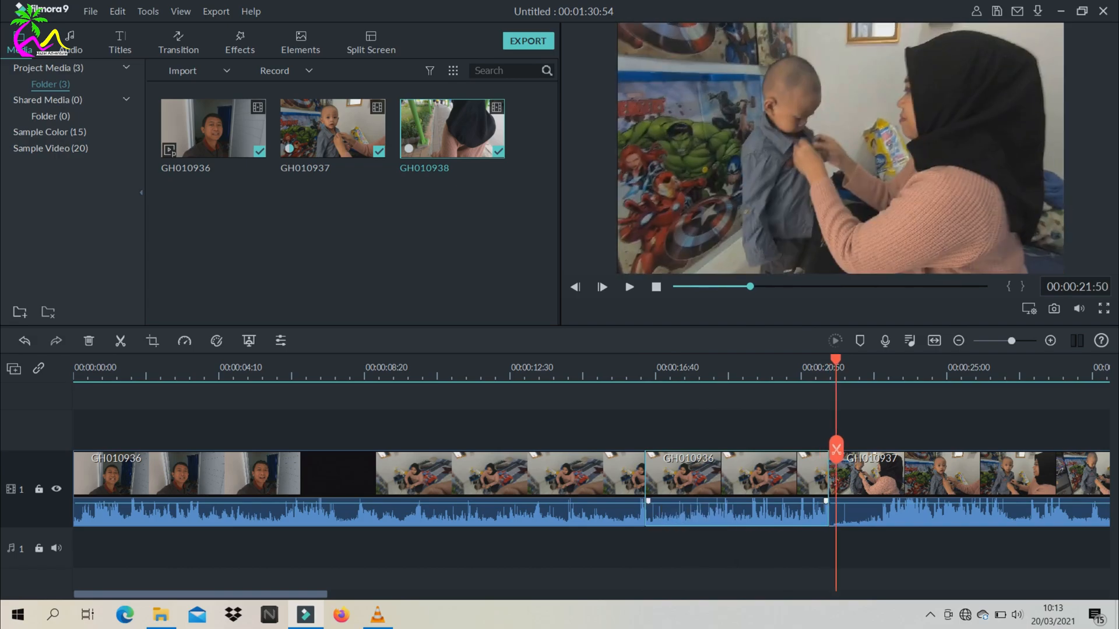
click(687, 370)
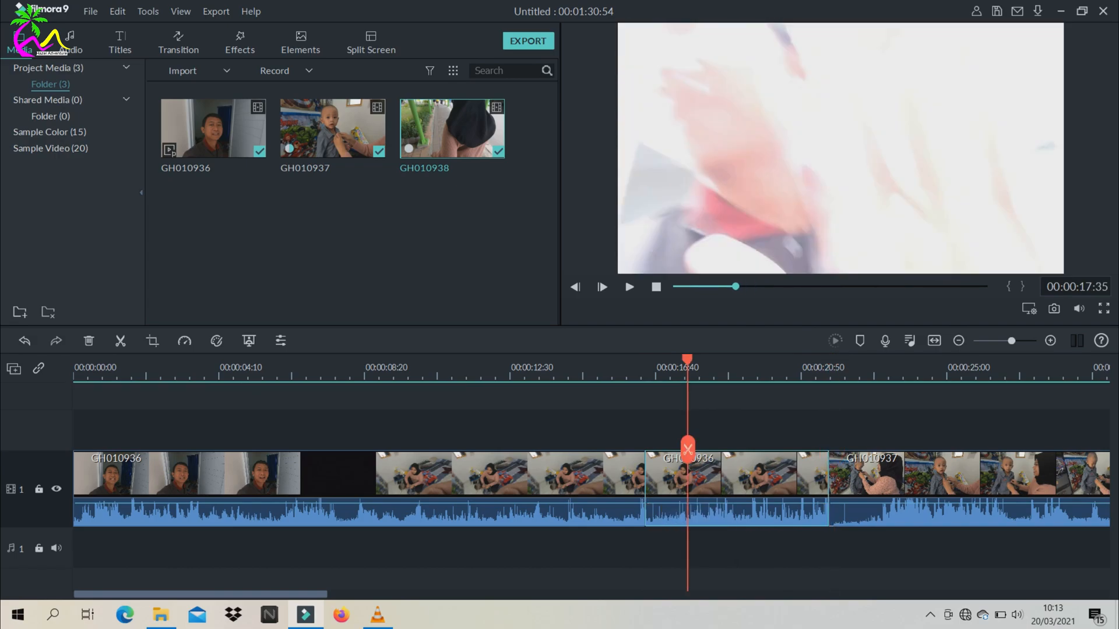
click(595, 369)
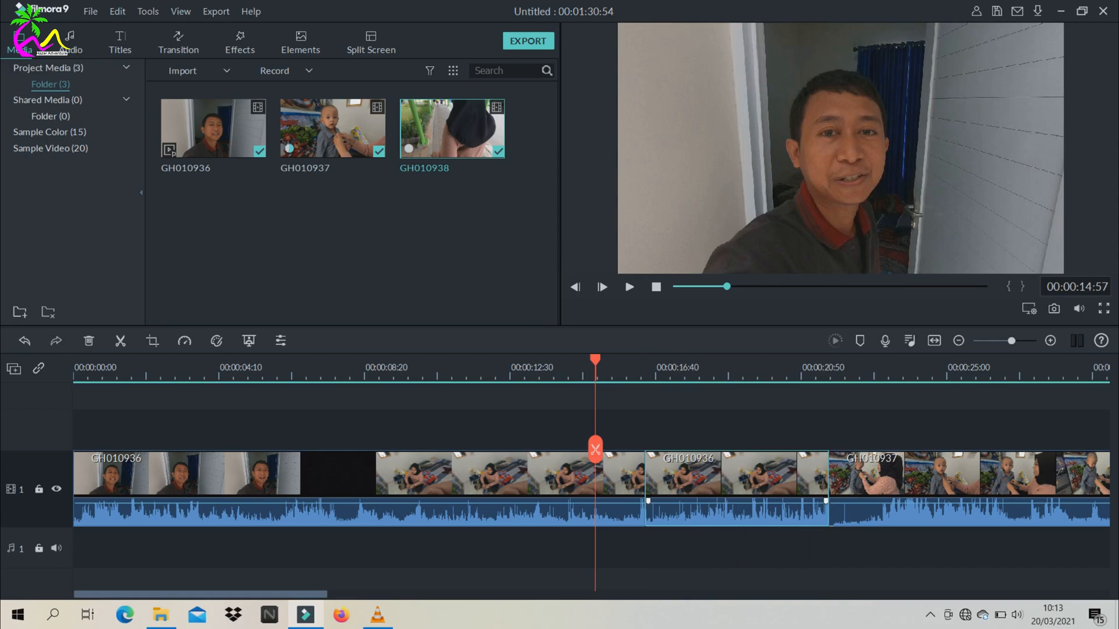
Step: Try deleting the ending piece of GH010936 after the split, and undo the deletion
key(Delete)
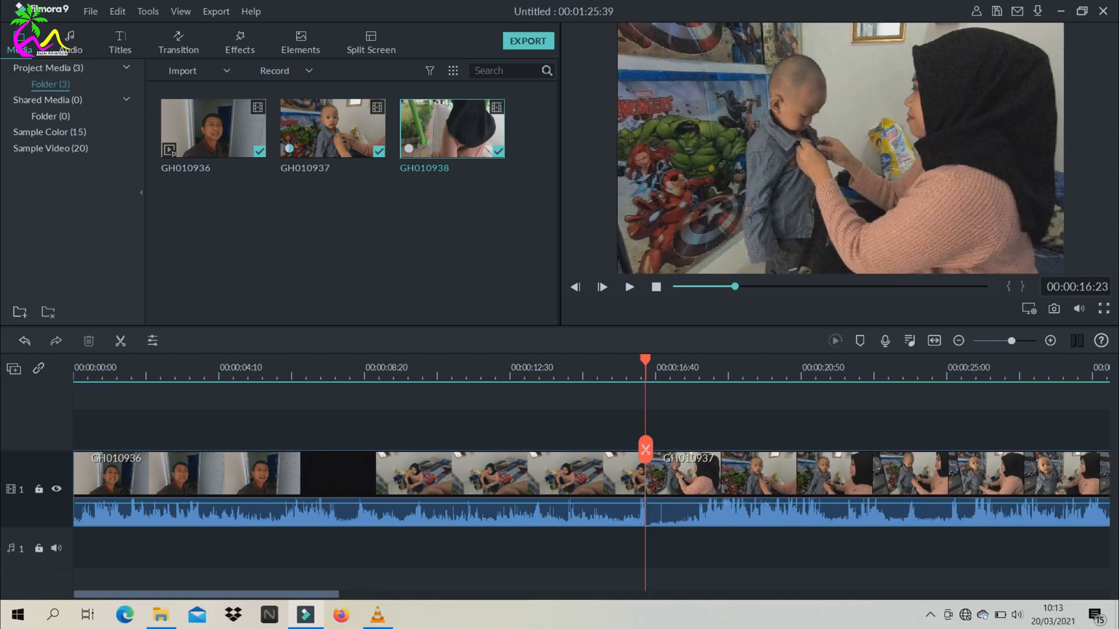
key(ctrl+z)
key(space)
key(space)
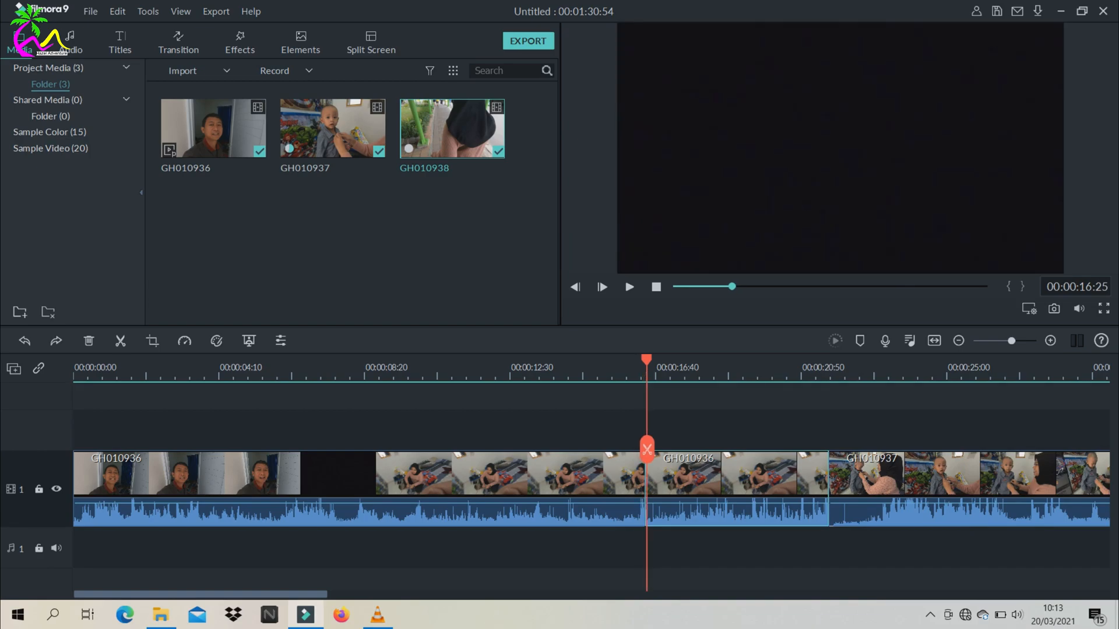
Step: Delete the GH010936 piece that lies between the split and the GH010937 clip
right_click(674, 473)
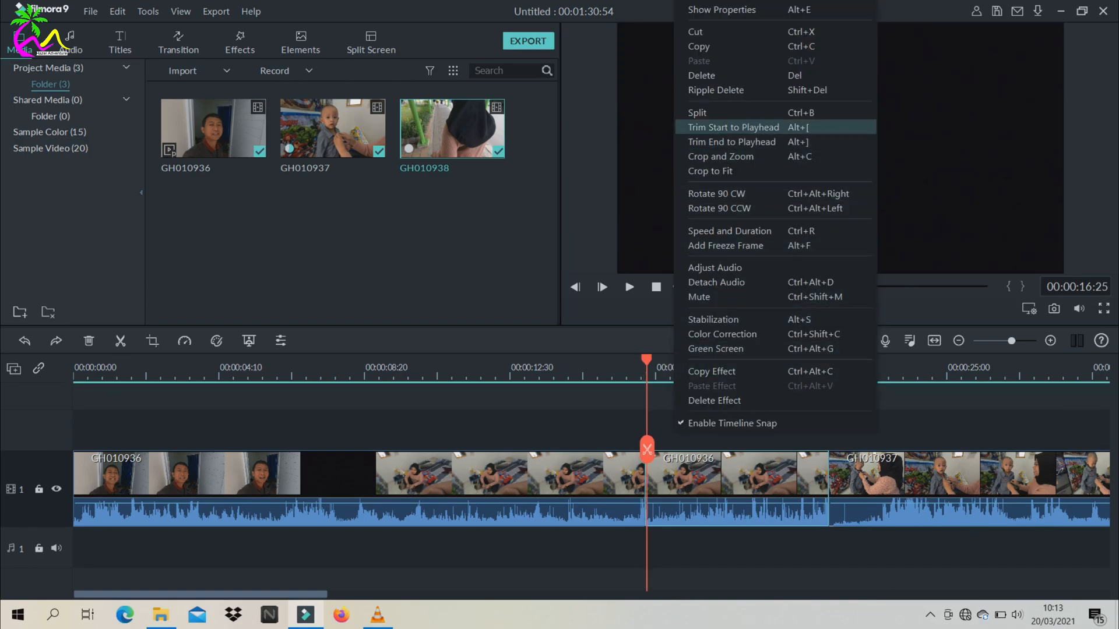
click(716, 481)
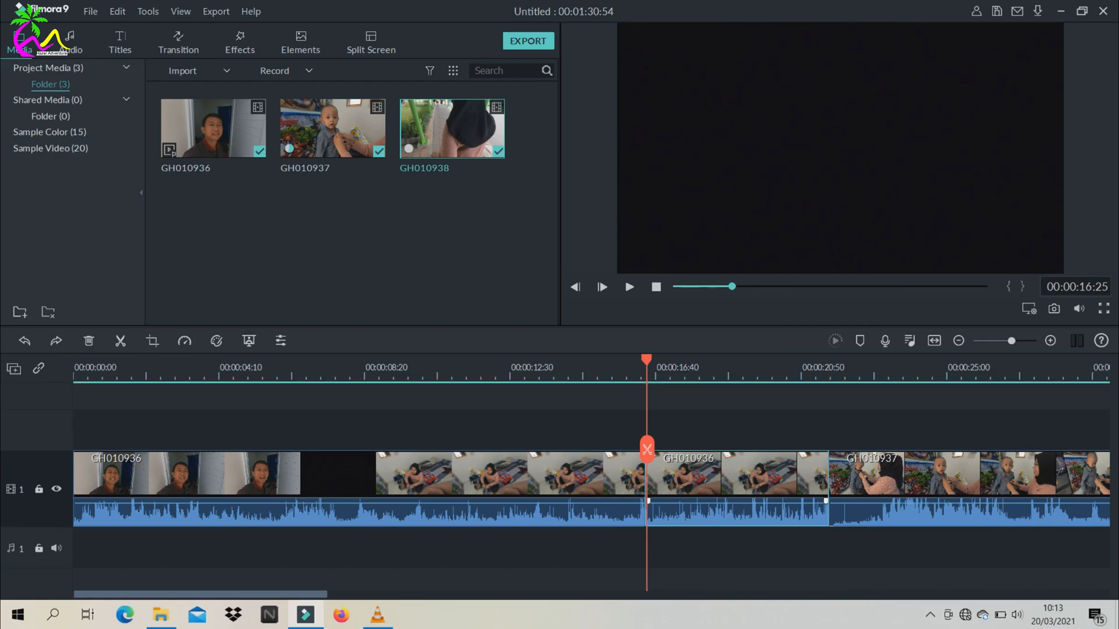
key(Delete)
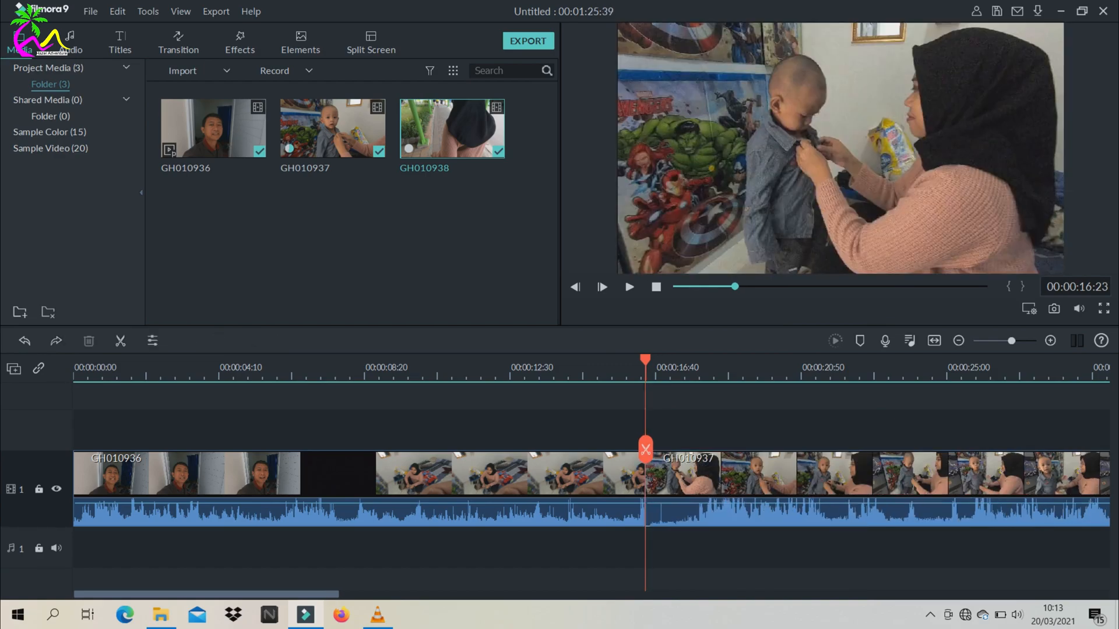
Step: Play back the join between GH010936 and GH010937 to check how the two clips follow each other
click(603, 370)
key(space)
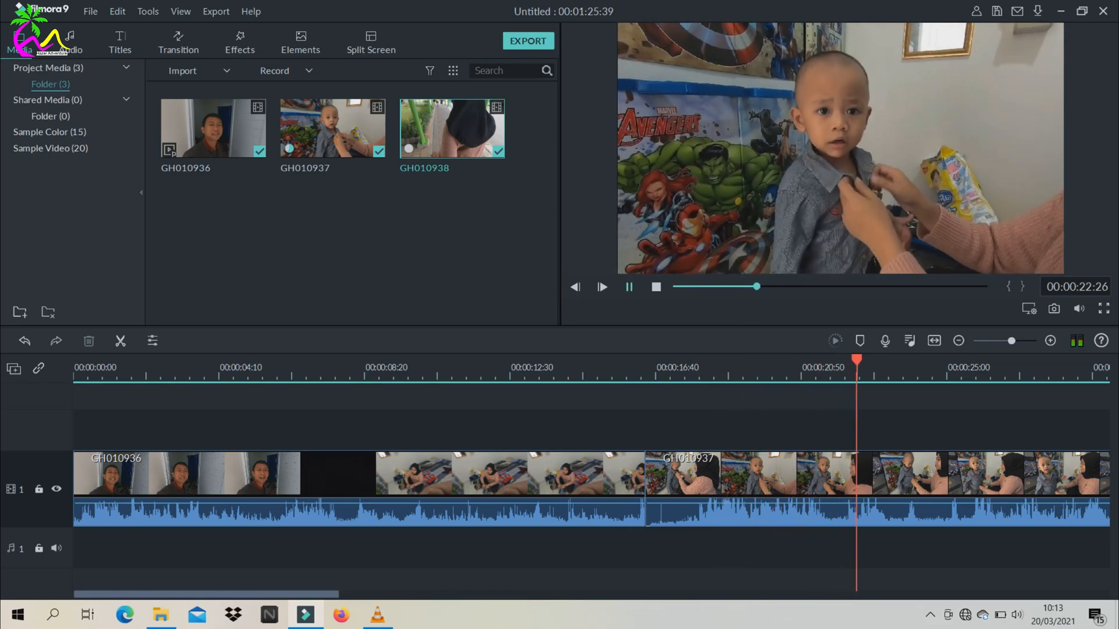
key(space)
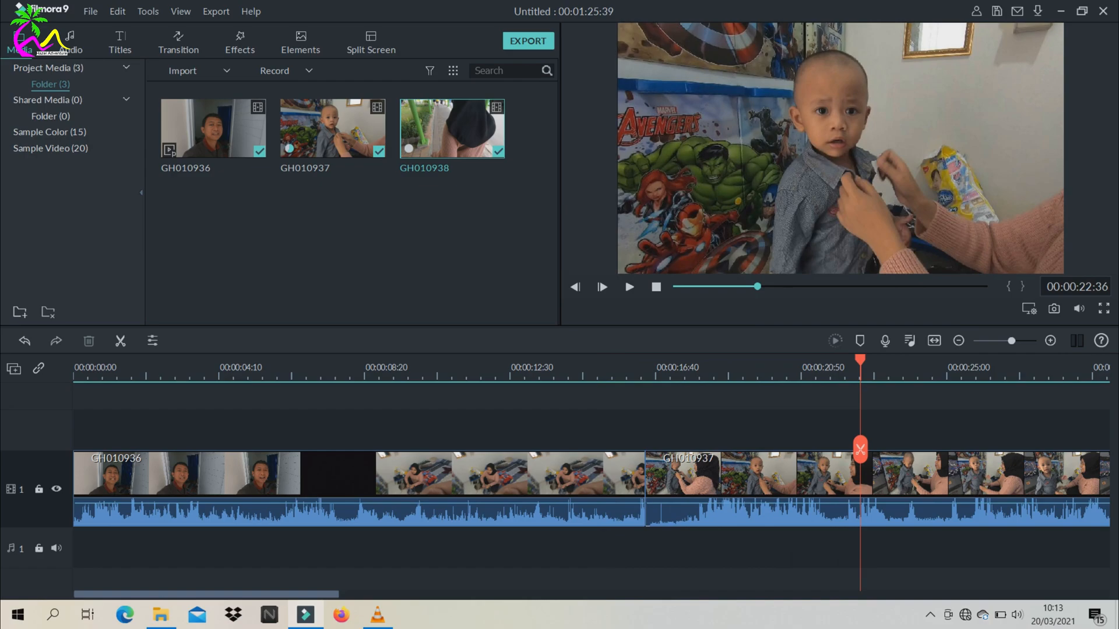
click(580, 369)
mouse_move(580, 361)
mouse_down()
mouse_move(645, 361)
mouse_move(580, 361)
mouse_up()
key(space)
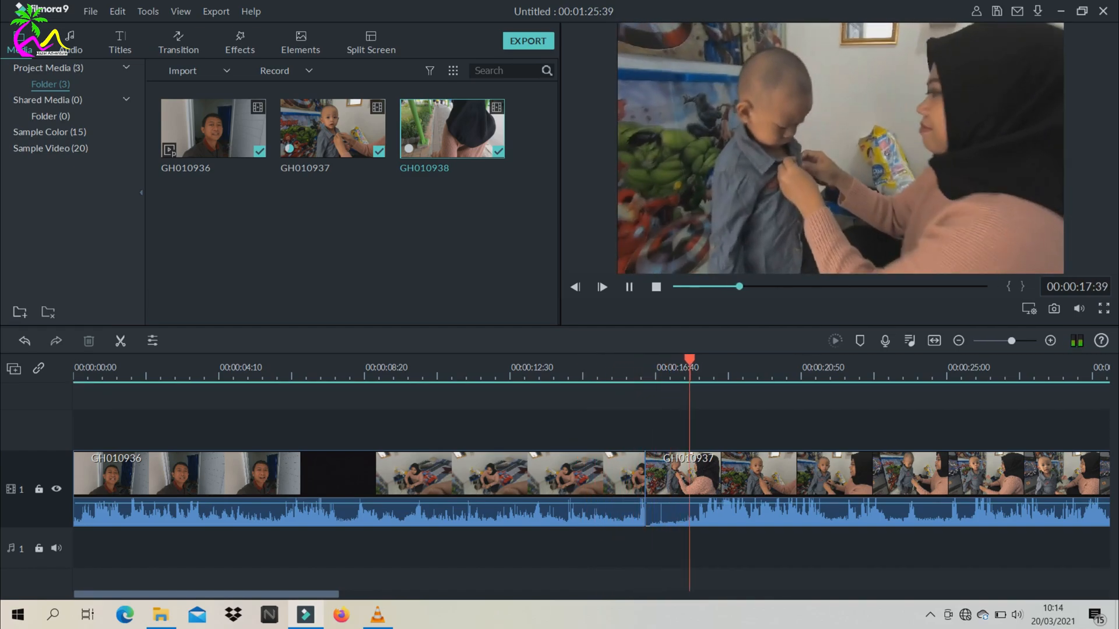
key(space)
drag(700, 448, 597, 449)
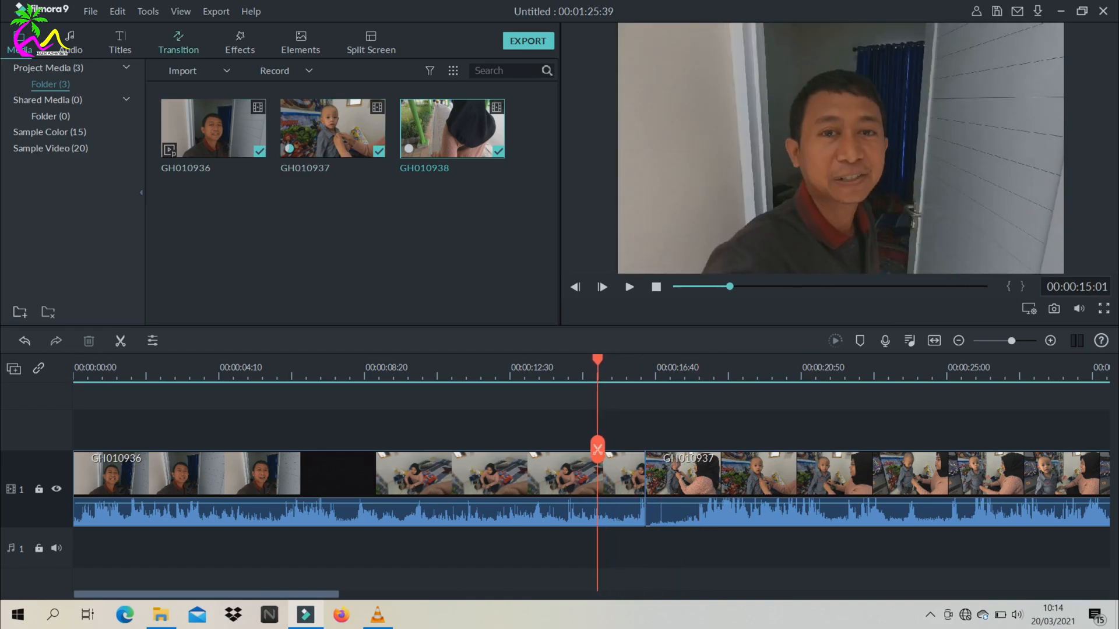
Step: Add the 3D transition Box Turn 2 at the start of GH010937, where it meets GH010936
click(178, 43)
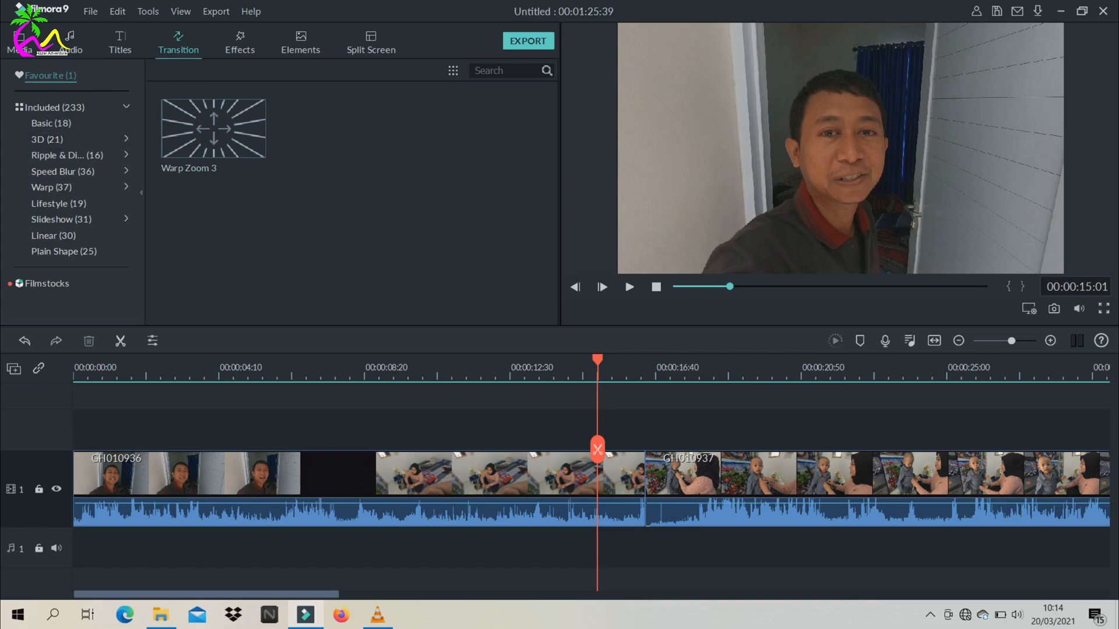
mouse_move(213, 128)
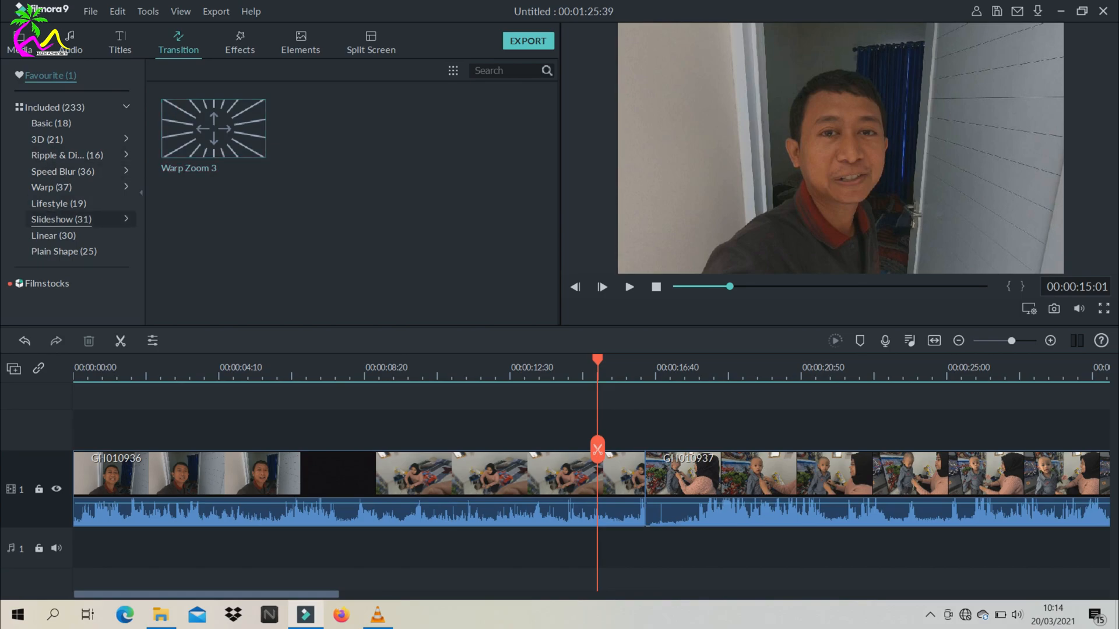
click(47, 140)
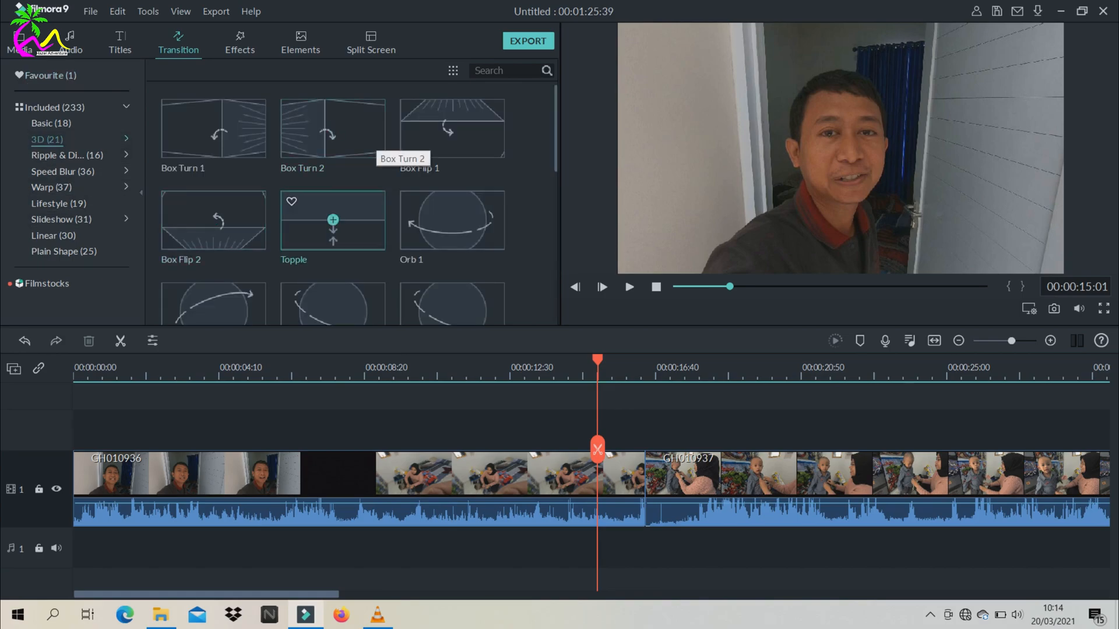
click(54, 107)
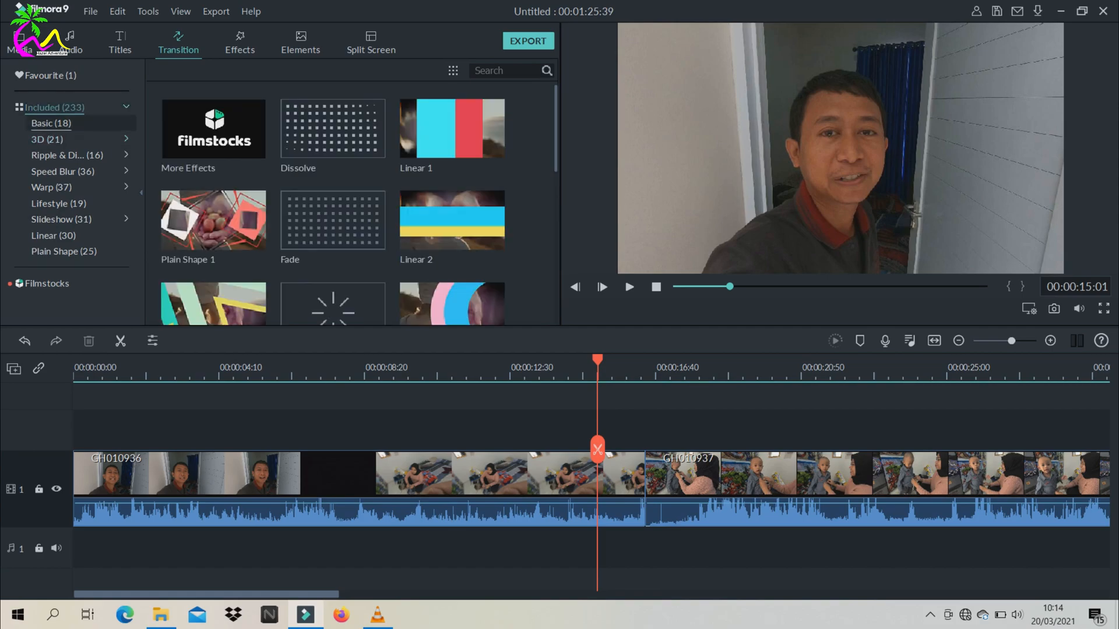
click(47, 140)
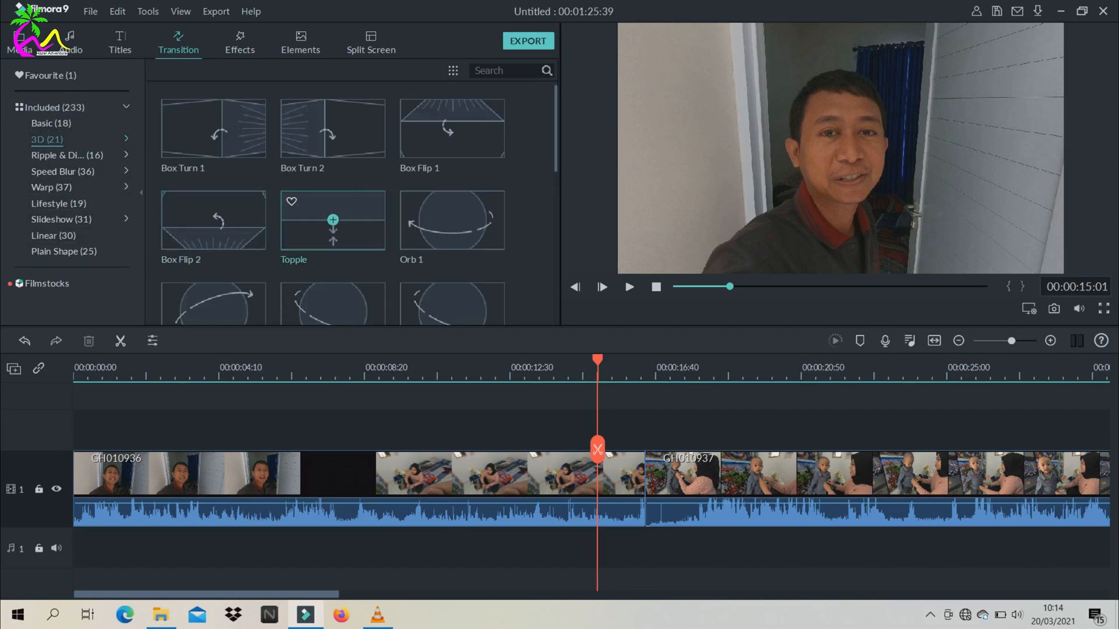
drag(333, 128, 600, 487)
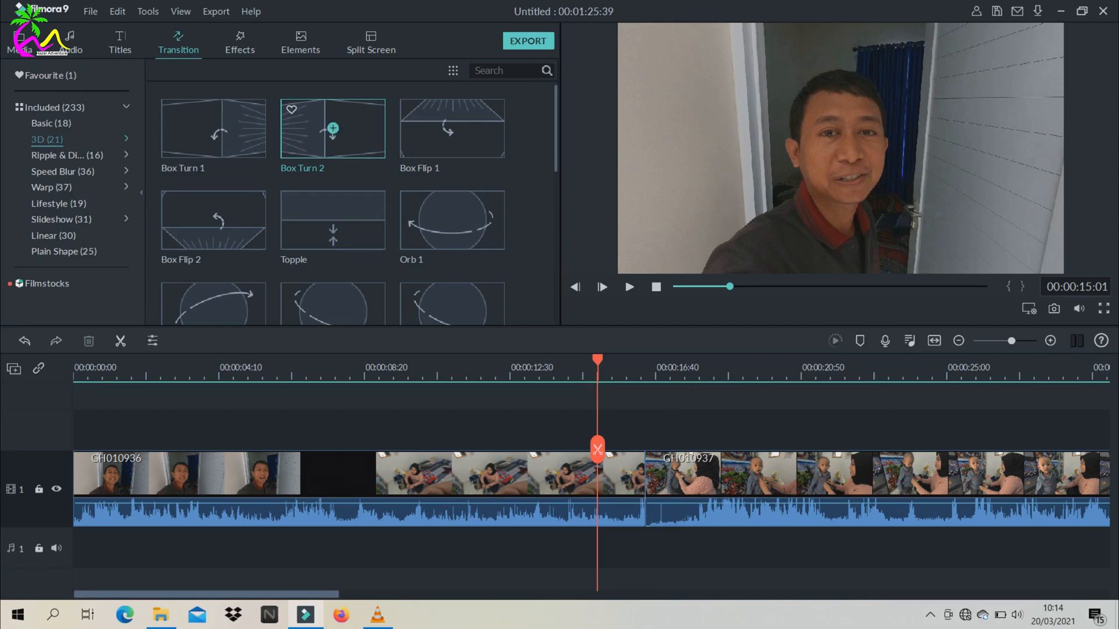
drag(600, 487, 680, 487)
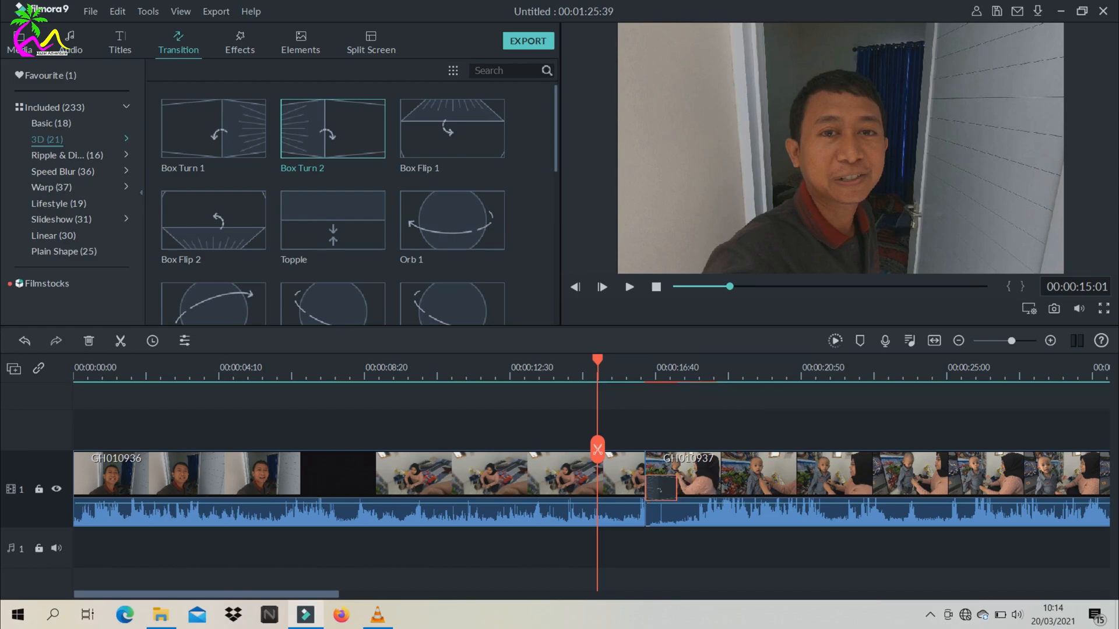
Step: Play the timeline from about 00:00:15:02 across the join to check the Box Turn 2 transition
key(space)
drag(620, 360, 598, 360)
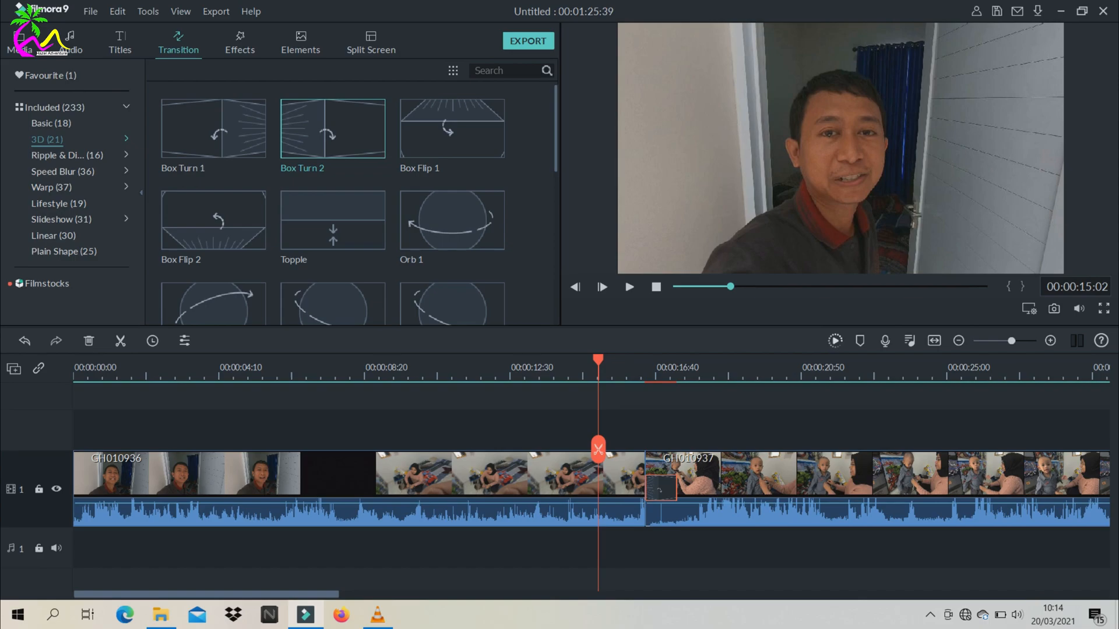
key(space)
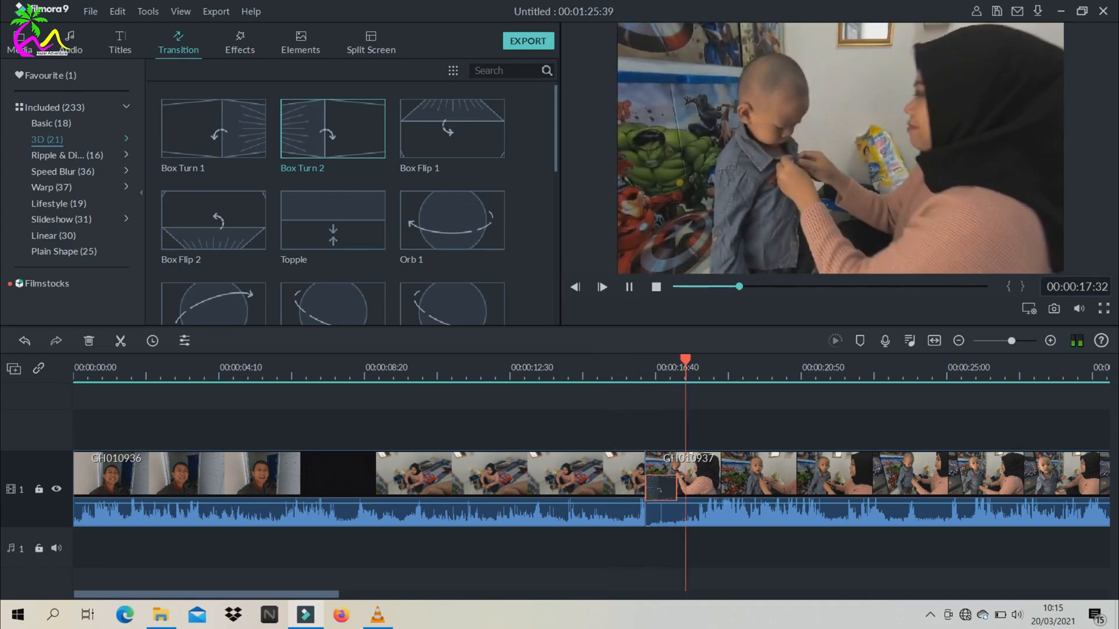
key(space)
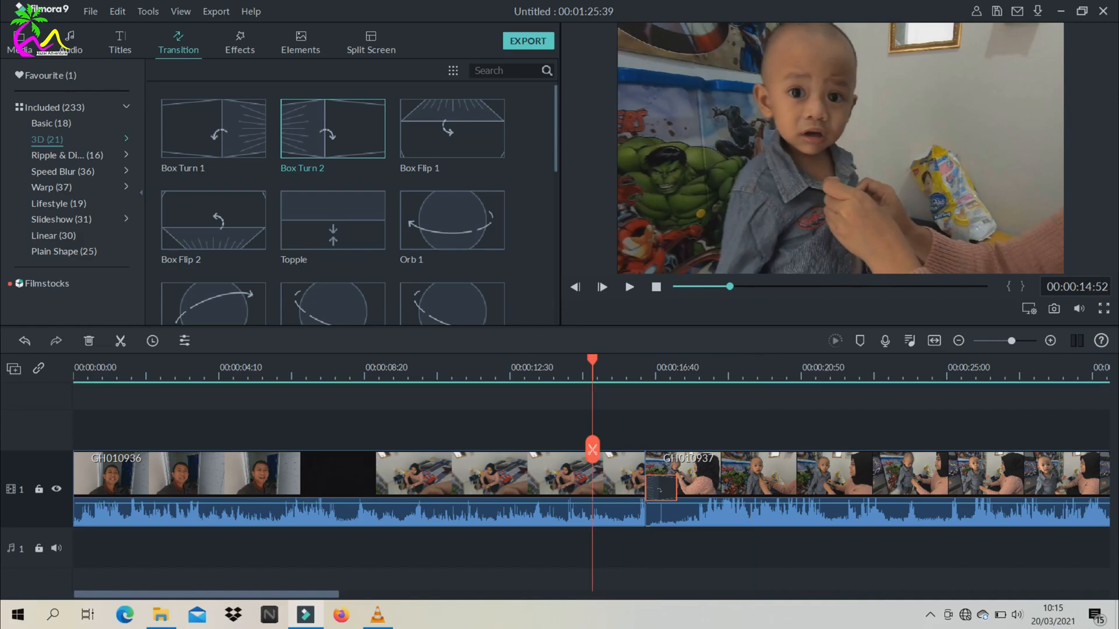
Step: Replay the timeline from before the GH010936–GH010937 join to about 00:00:25:42 to review the Box Turn 2 transition
click(592, 373)
click(529, 373)
key(space)
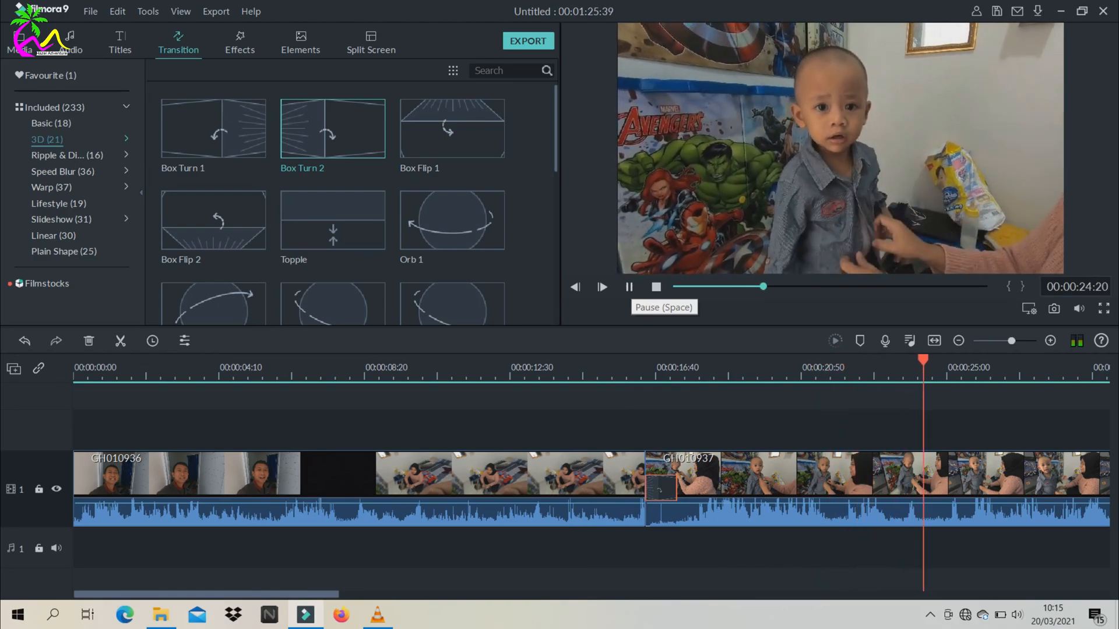
key(space)
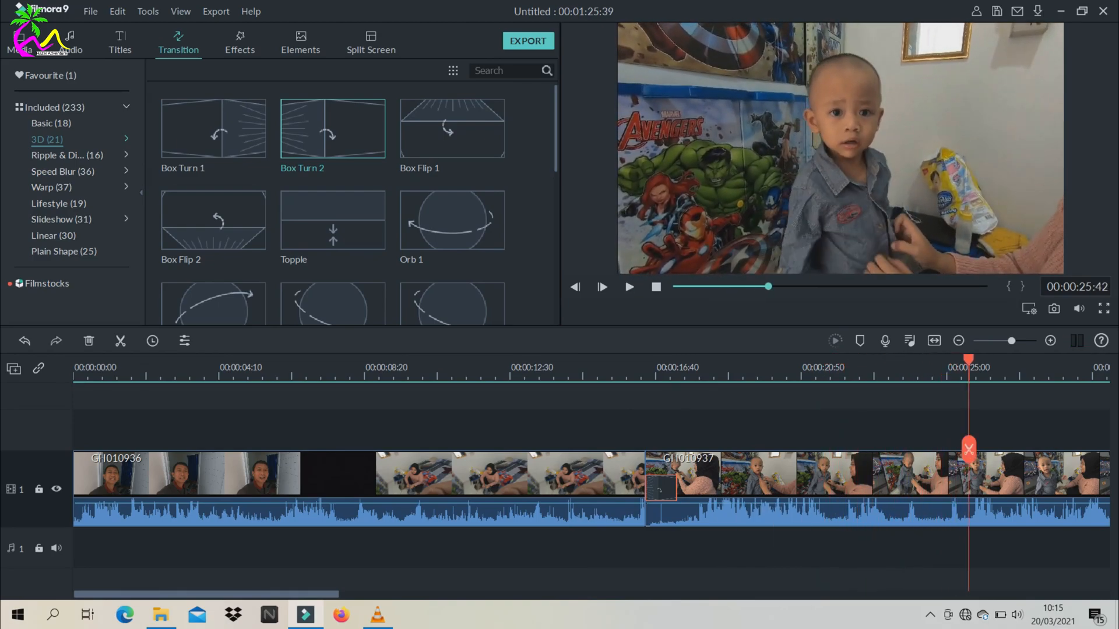
scroll(591, 476, right, 3)
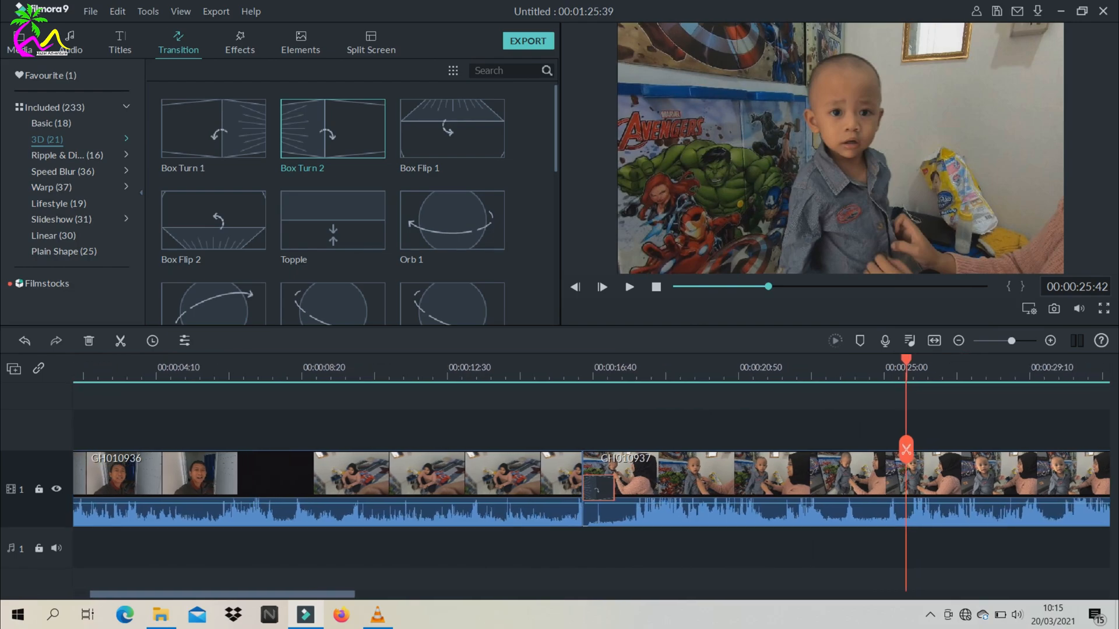
scroll(591, 476, right, 1)
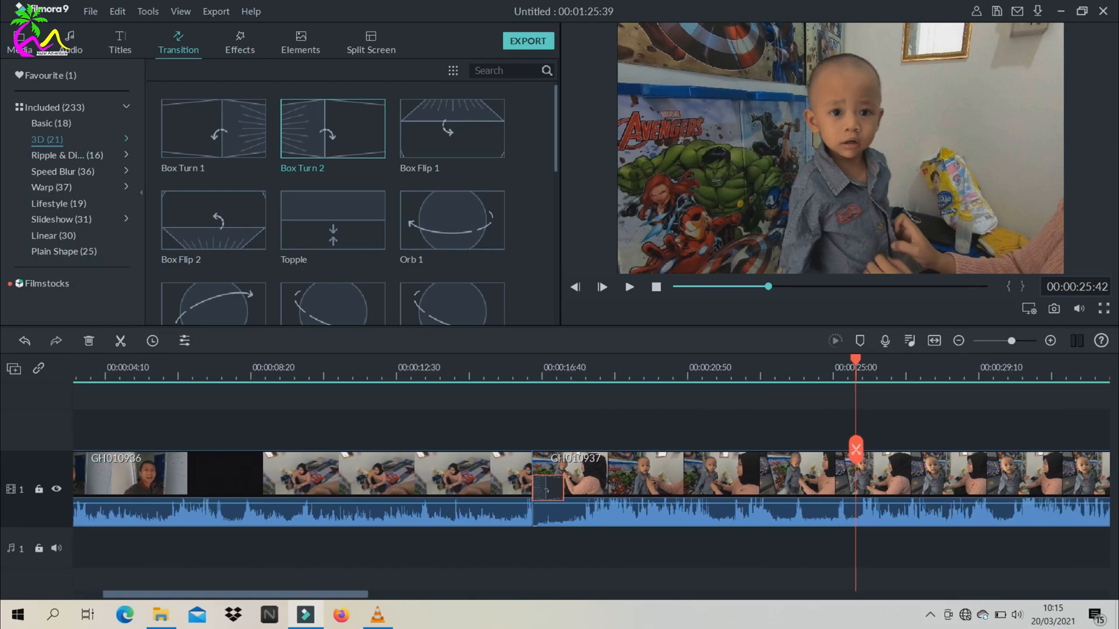
scroll(591, 475, left, 4)
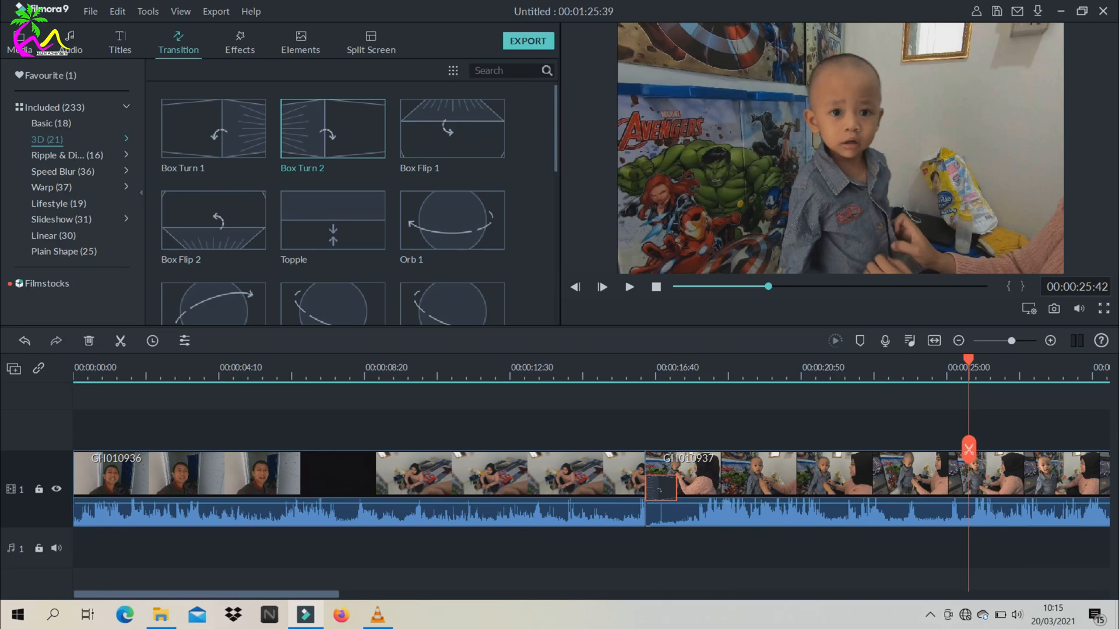
Step: Replace the Box Turn 2 transition at the start of GH010937 with the 3D transition Box Flip 1
mouse_move(303, 503)
scroll(359, 204, down, 2)
scroll(359, 204, up, 2)
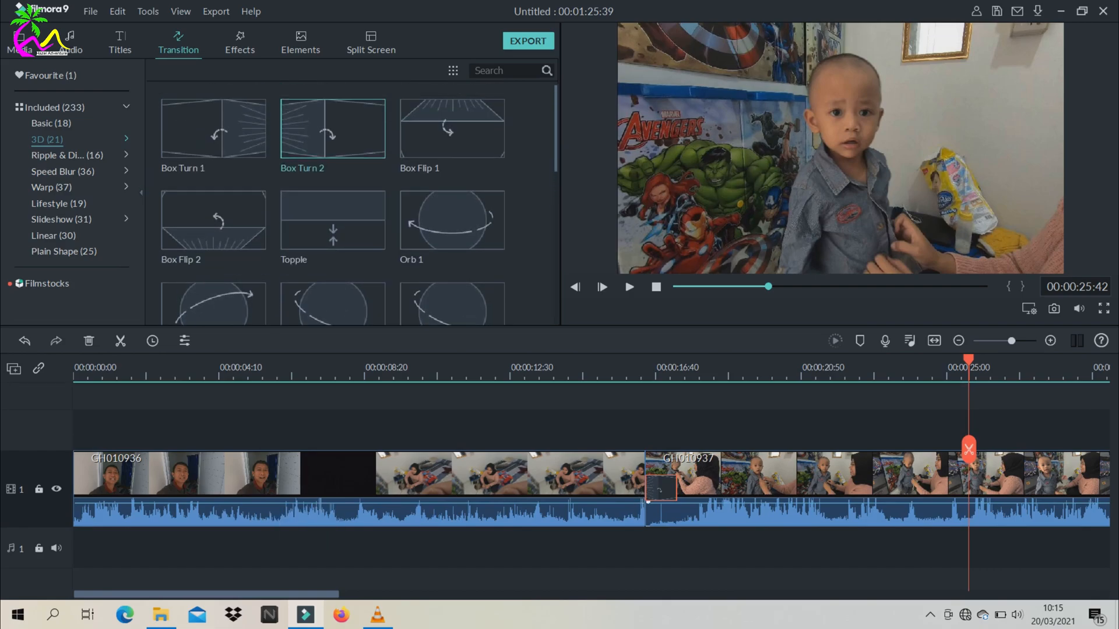
scroll(359, 204, down, 5)
scroll(359, 204, up, 5)
key(Delete)
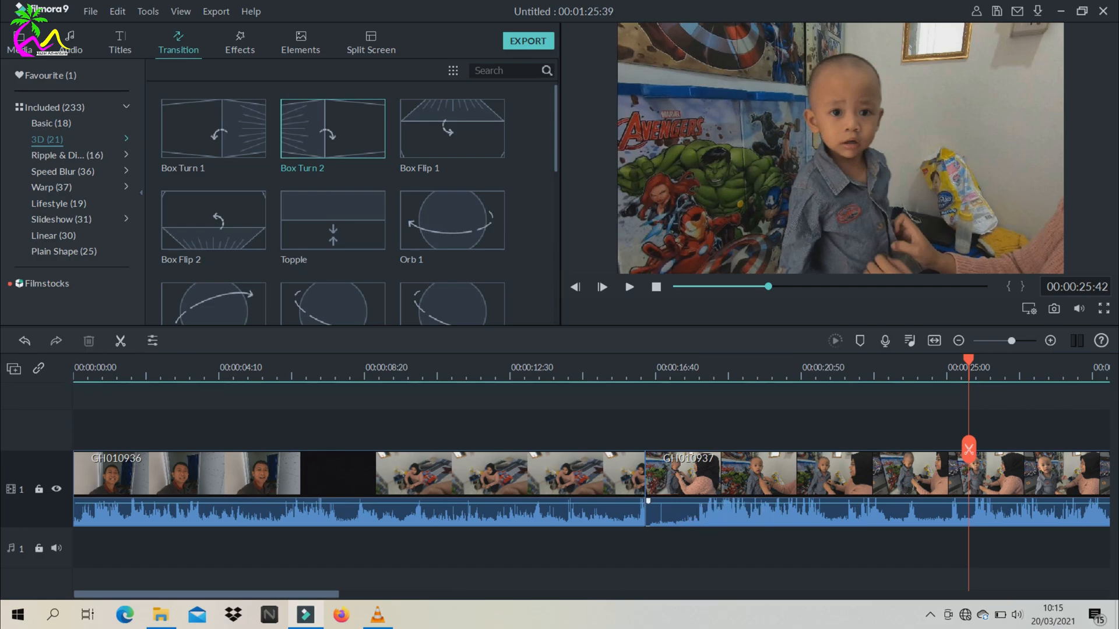
click(452, 128)
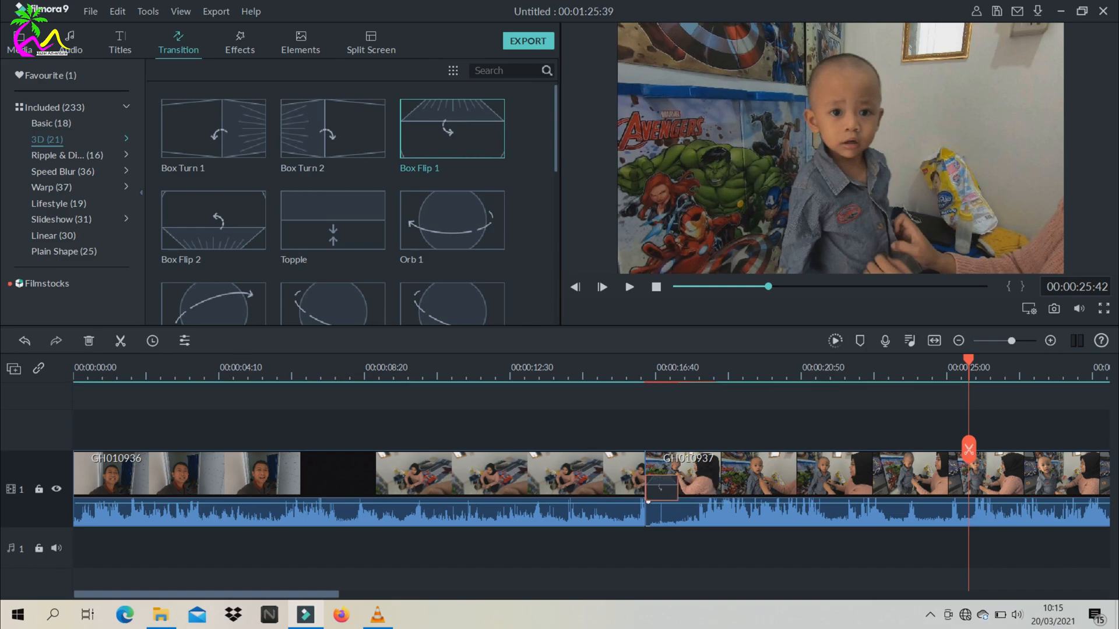
Step: Play the timeline from about 00:00:15:21 to check the Box Flip 1 transition, and look over the remaining clips
click(609, 370)
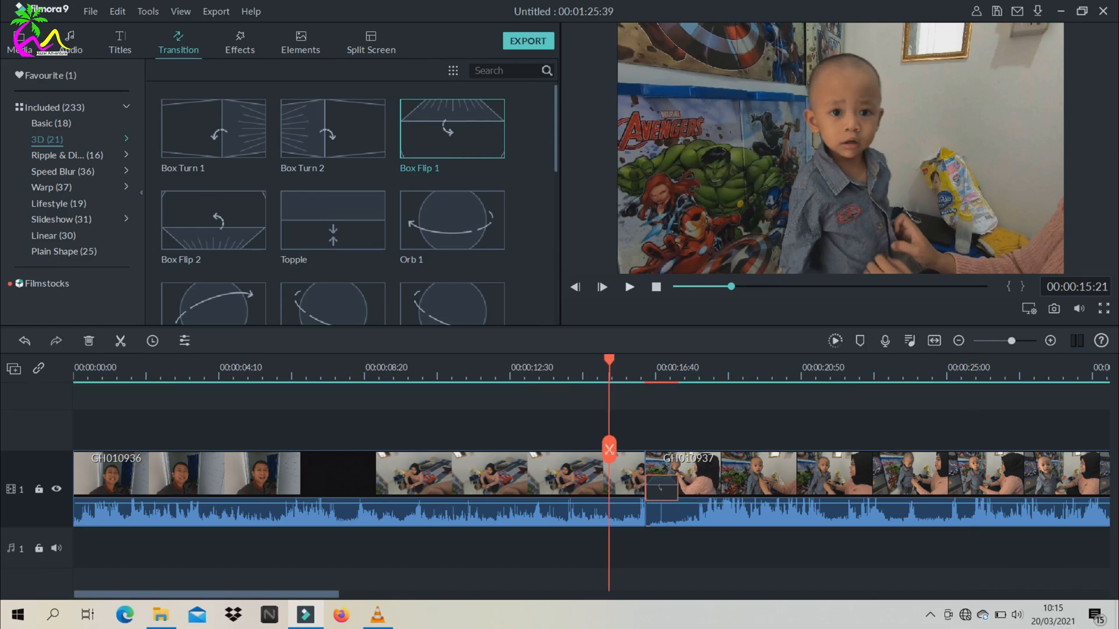
key(space)
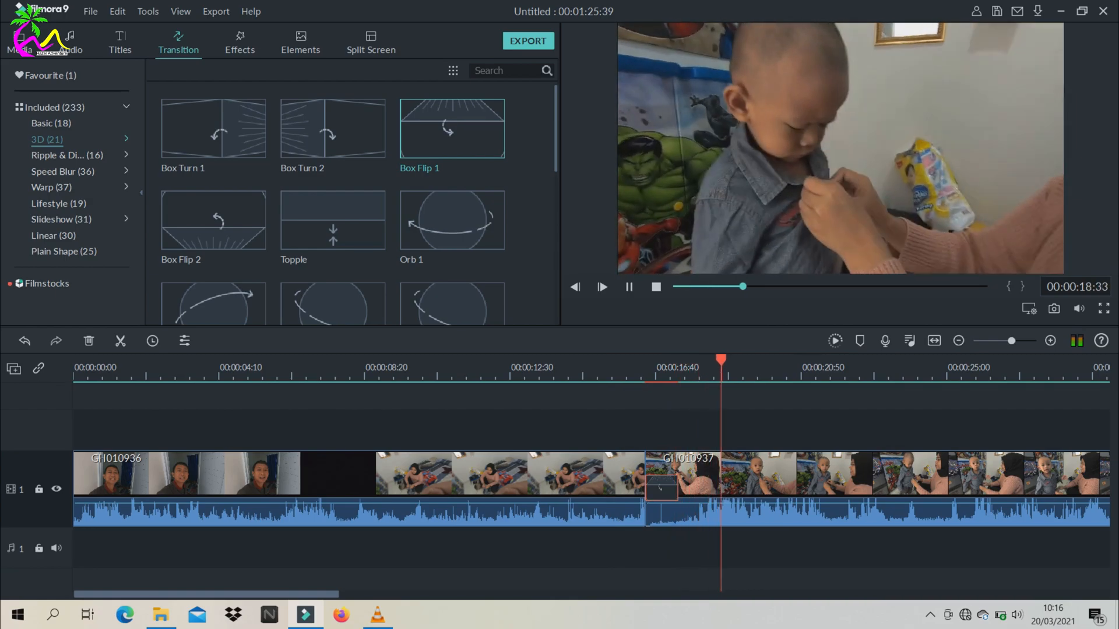
key(space)
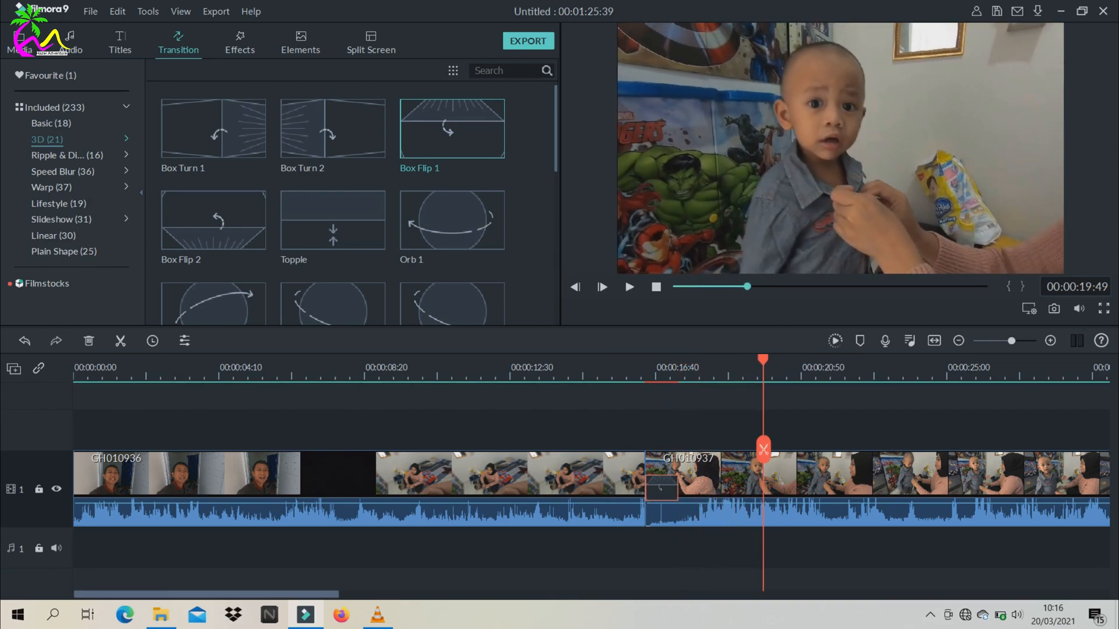
scroll(590, 489, right, 5)
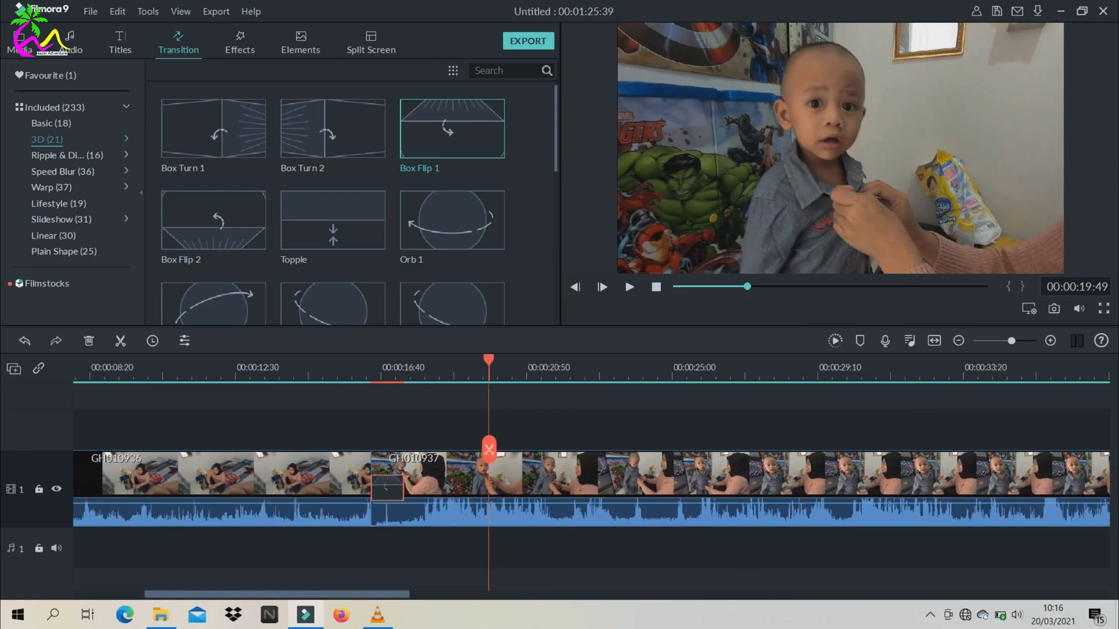
scroll(591, 489, right, 20)
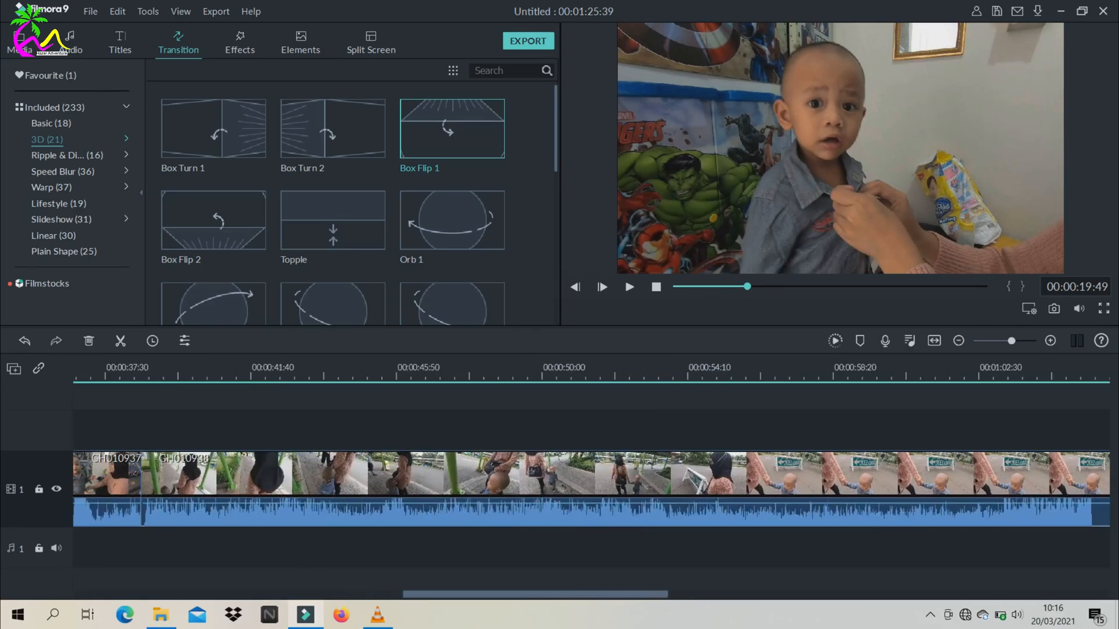
scroll(591, 489, left, 18)
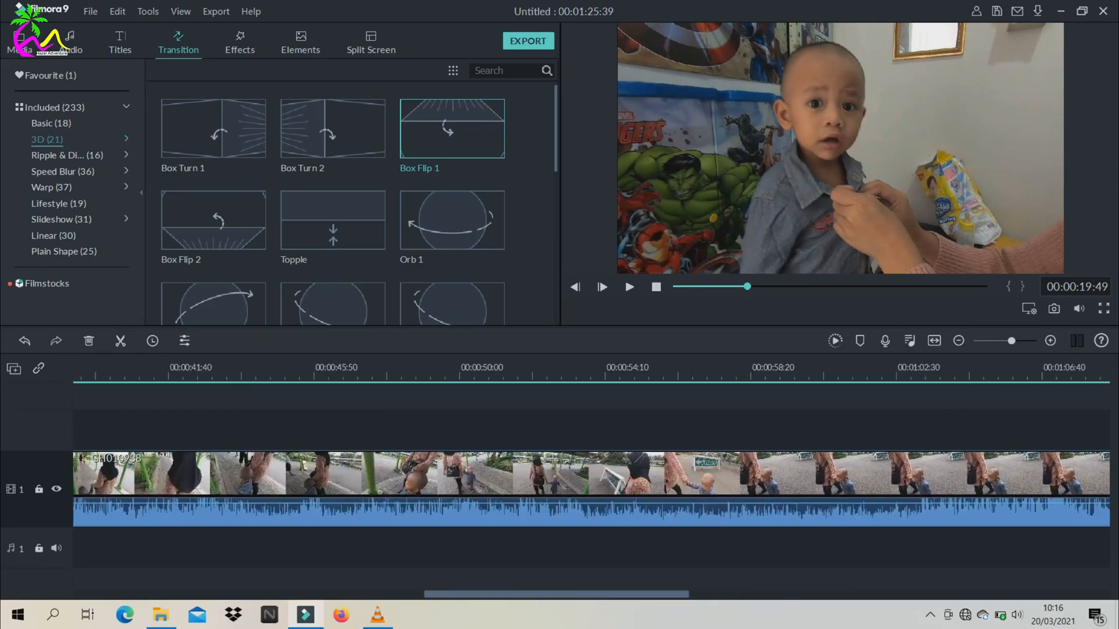
scroll(591, 490, left, 6)
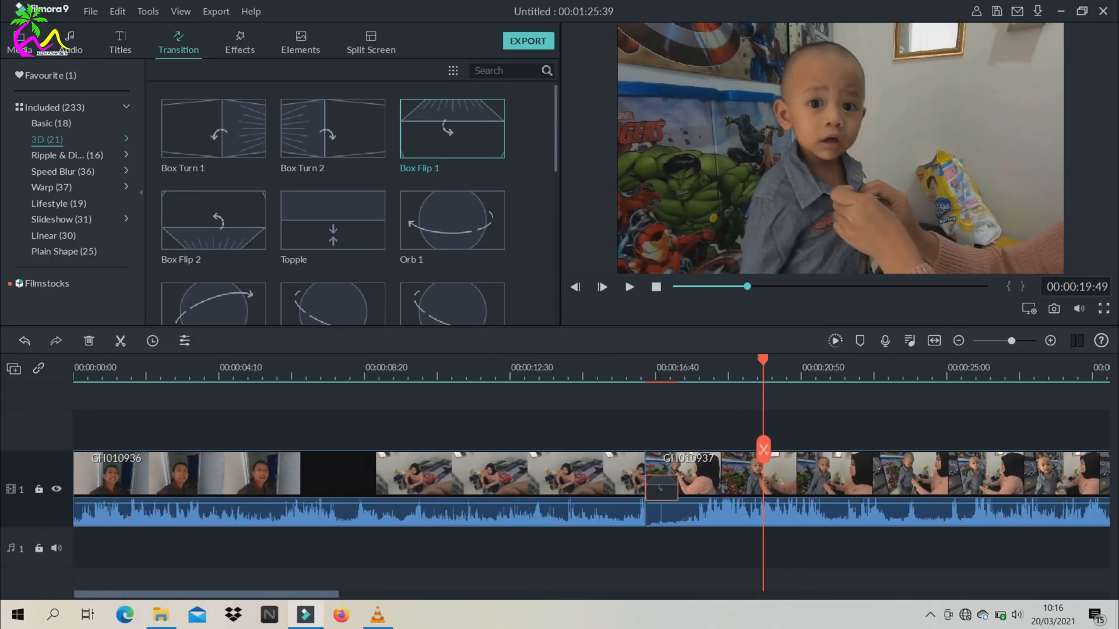
click(395, 373)
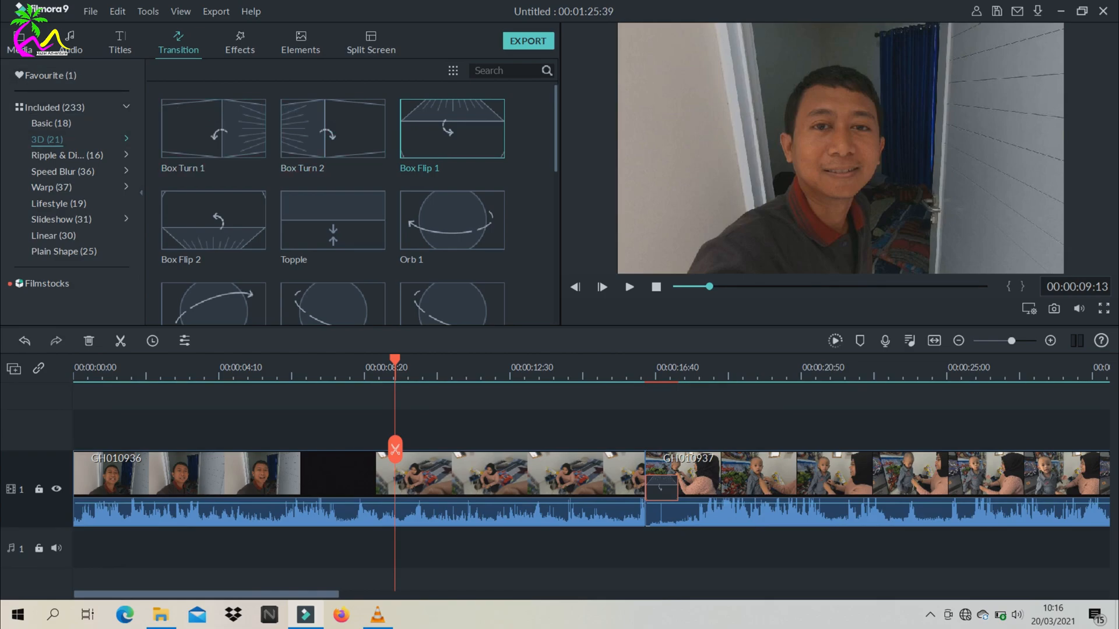
Step: Preview the included Car Horn sound effect and place it at the start of audio track 1
click(19, 45)
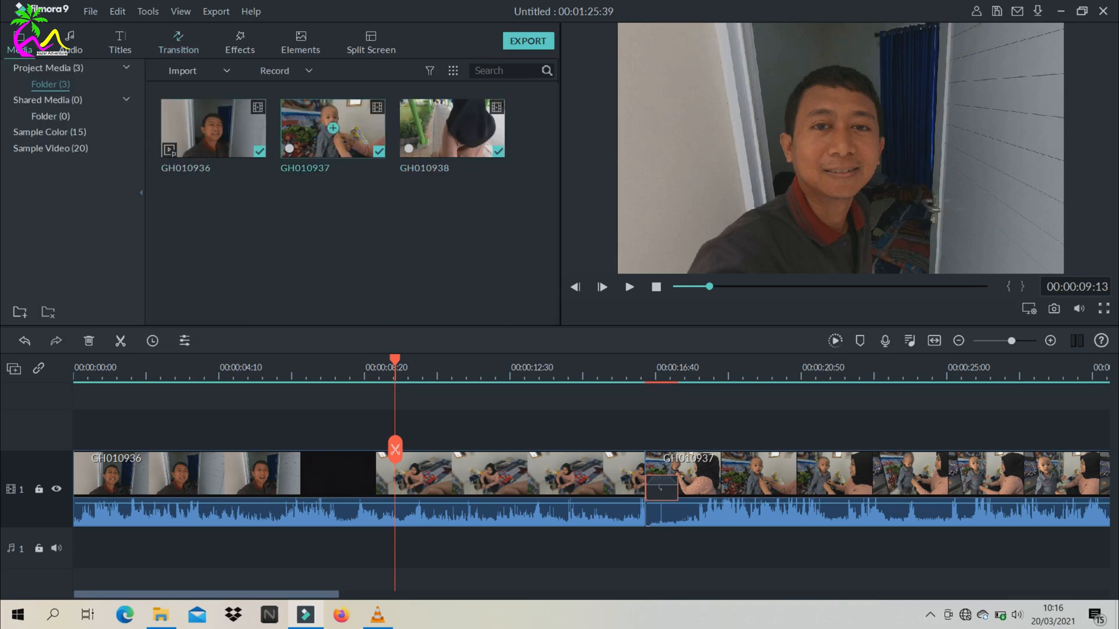
click(67, 50)
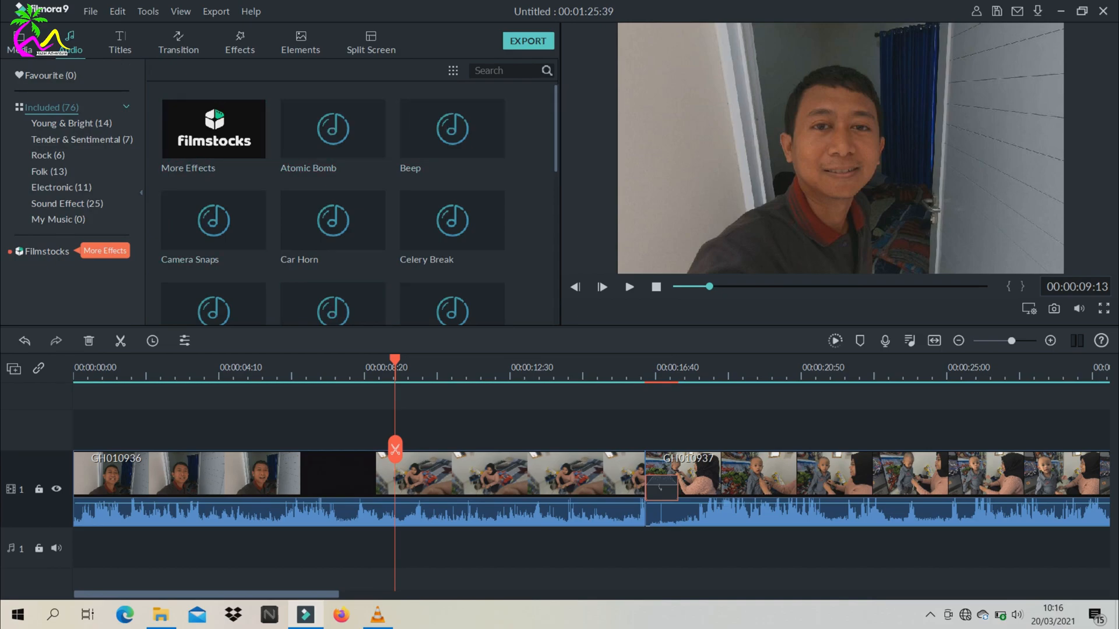
scroll(359, 204, down, 2)
scroll(332, 204, down, 2)
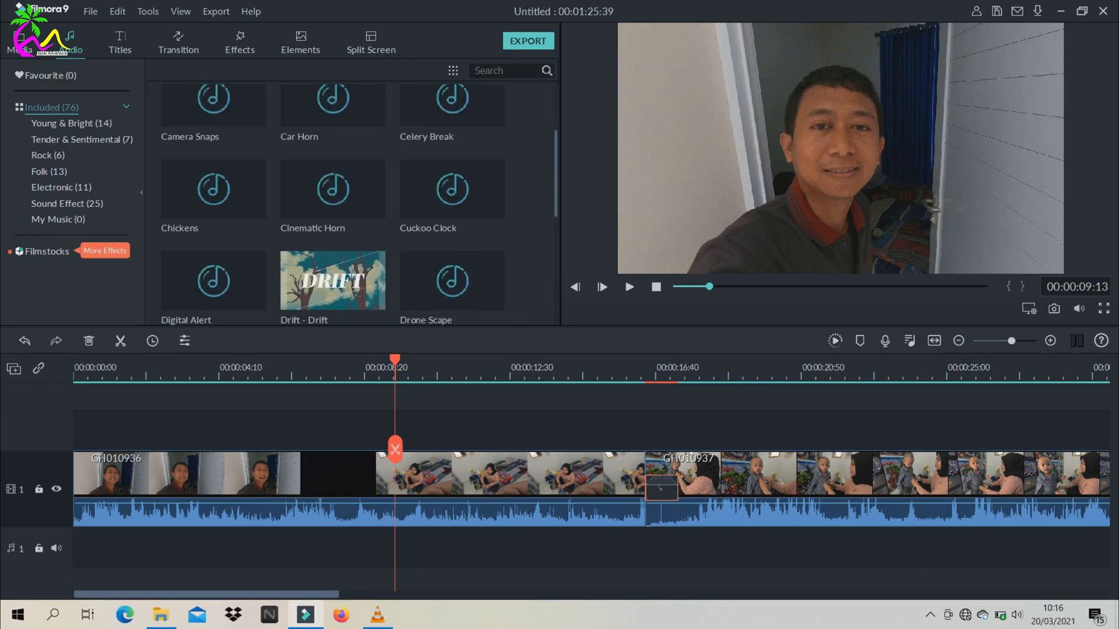
scroll(332, 203, up, 3)
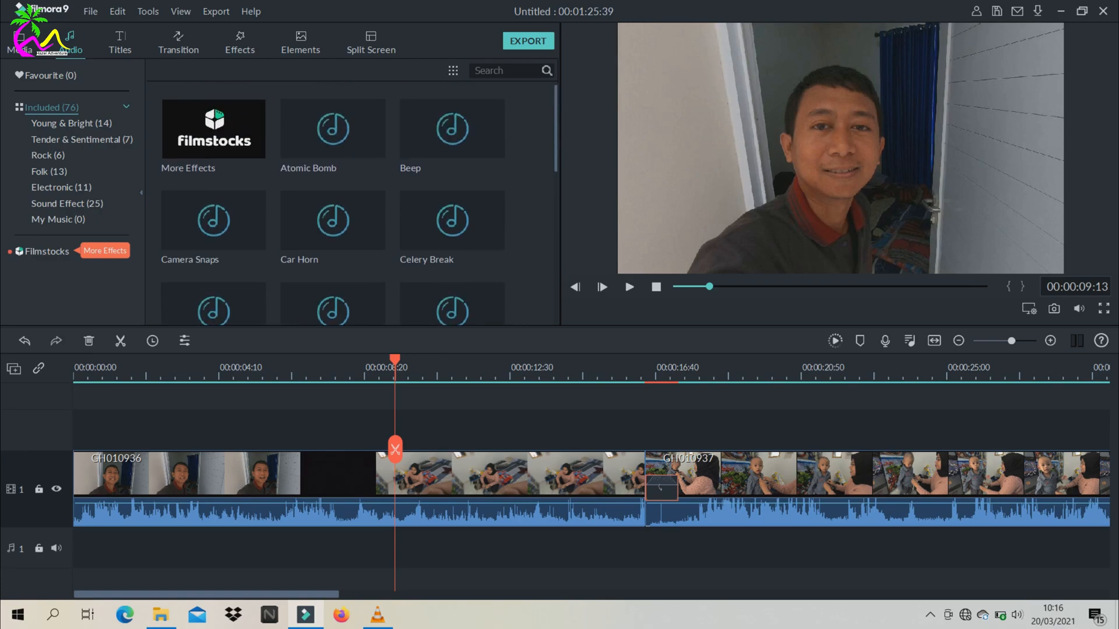
scroll(332, 204, down, 5)
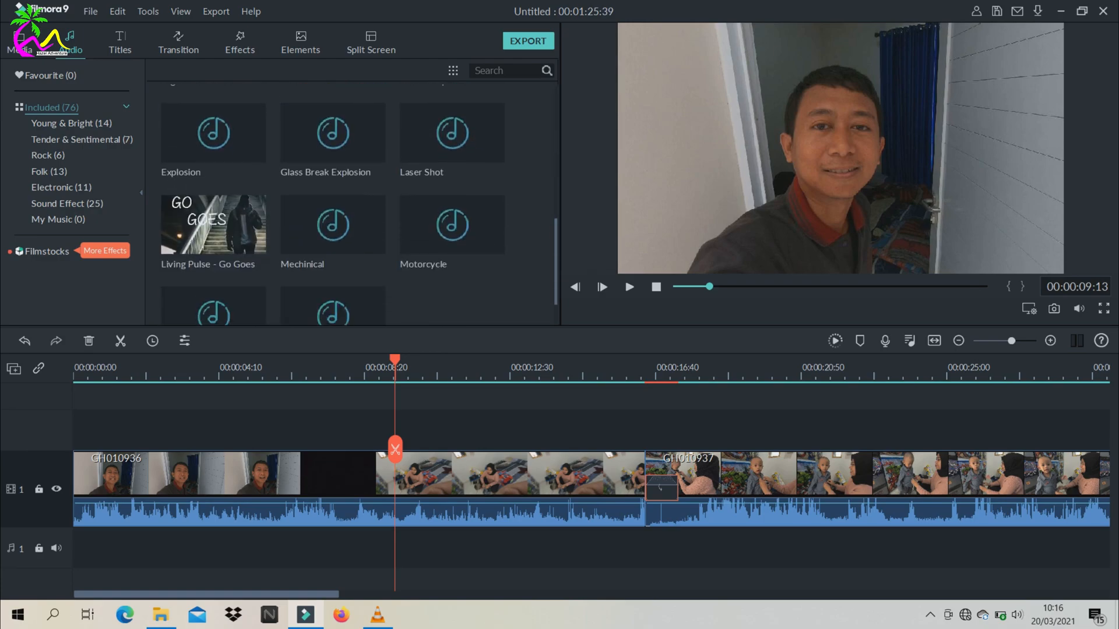
scroll(332, 204, up, 5)
click(333, 220)
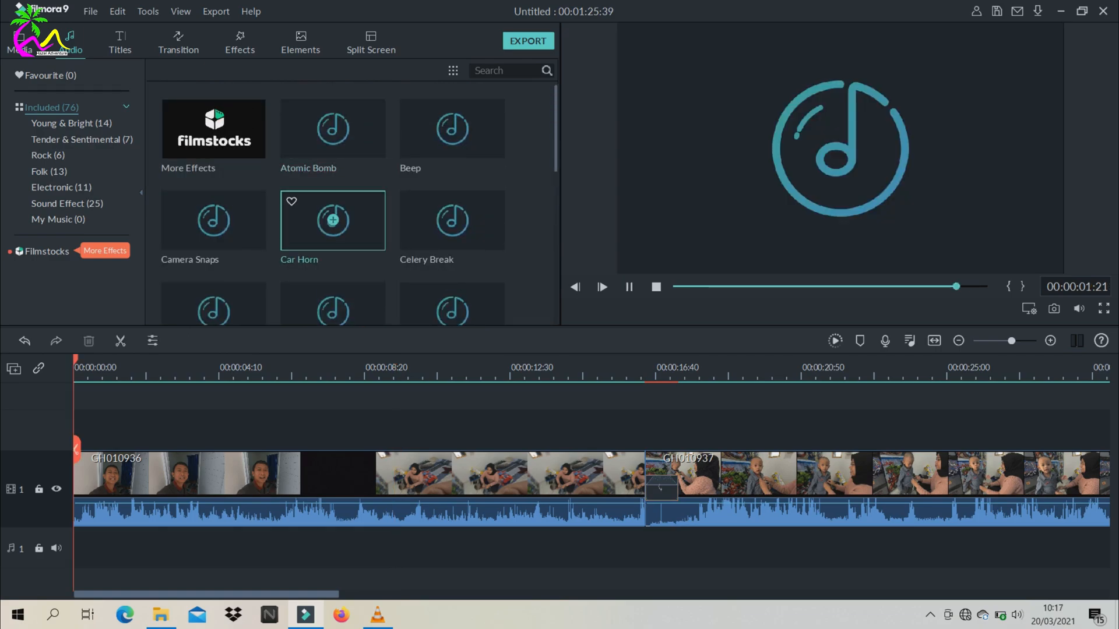
drag(333, 220, 99, 548)
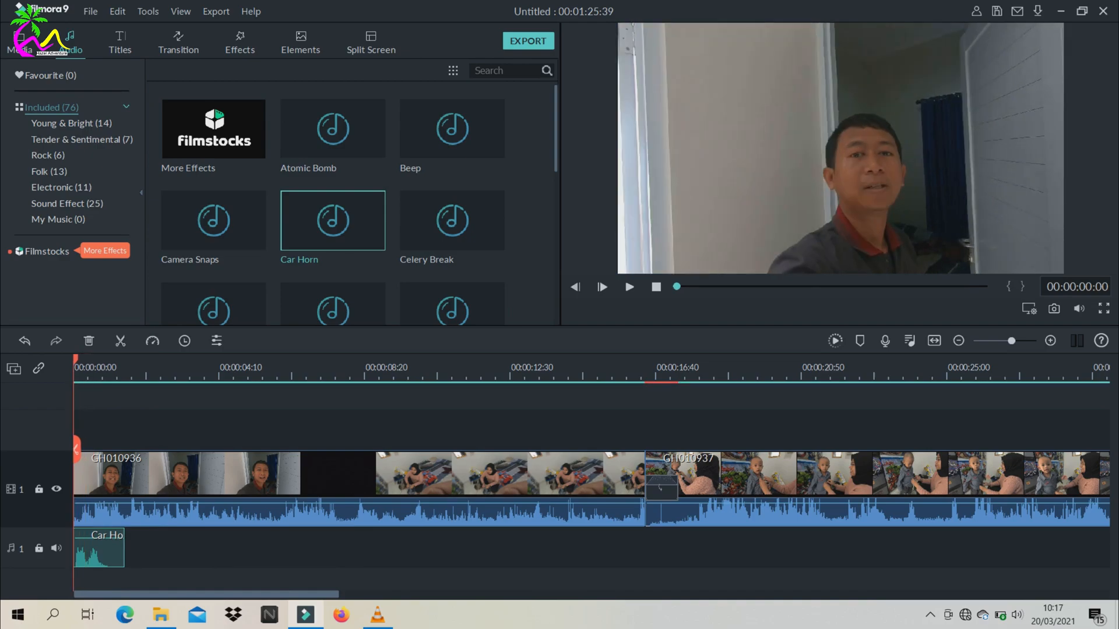
Step: Play the beginning of the timeline to hear Car Horn together with GH010936, and return to the start
key(space)
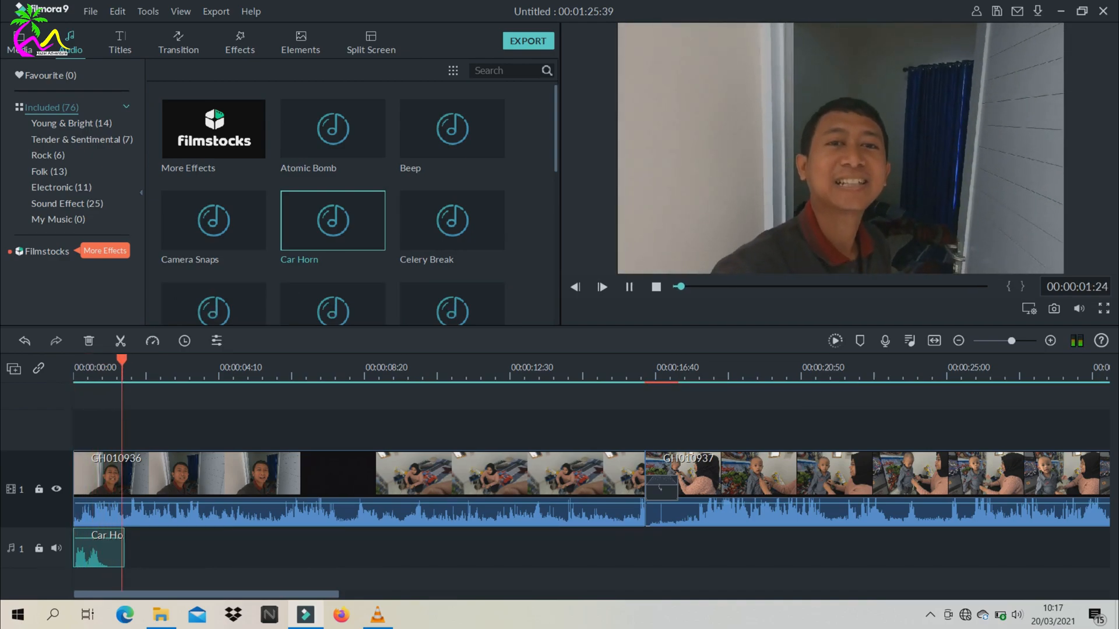
key(space)
click(112, 372)
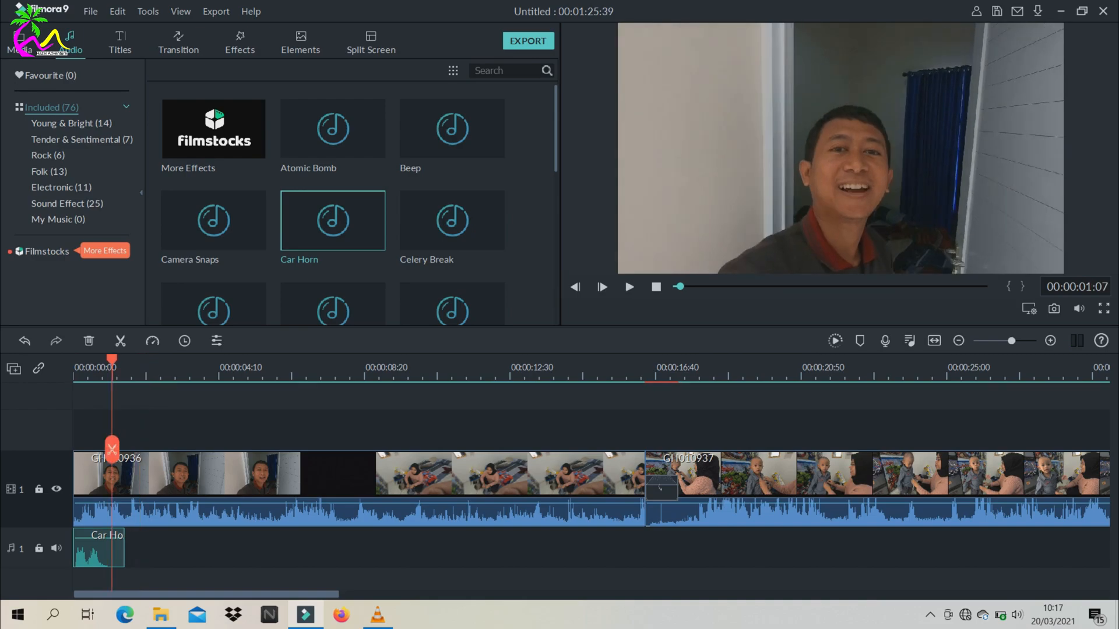
click(74, 373)
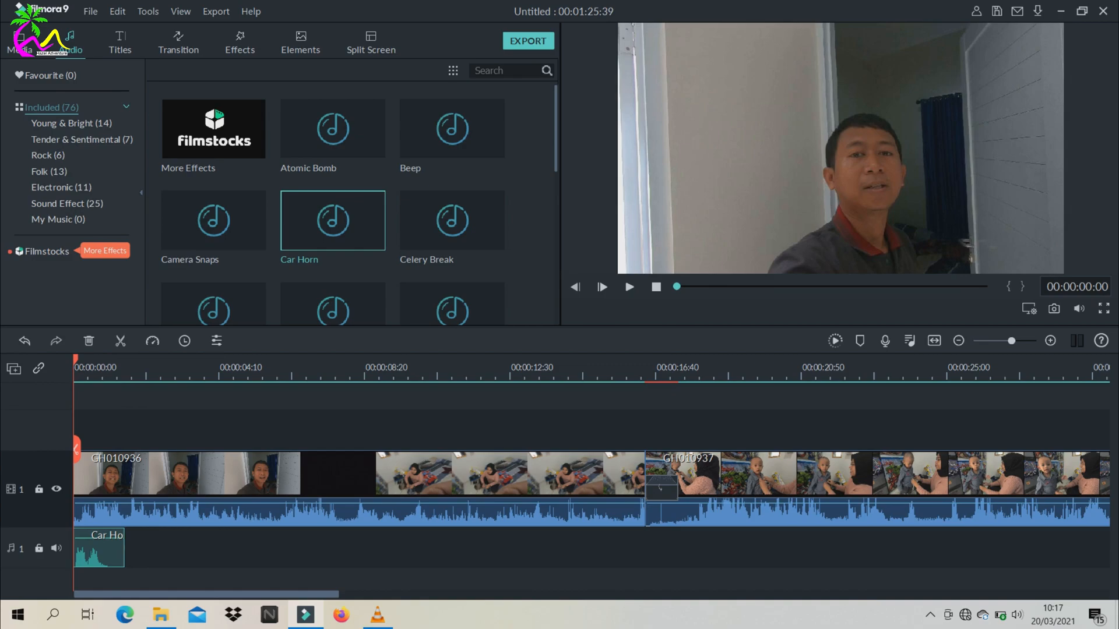
Step: Delete the Car Horn clip from audio track 1
click(104, 373)
drag(103, 373, 74, 373)
click(102, 373)
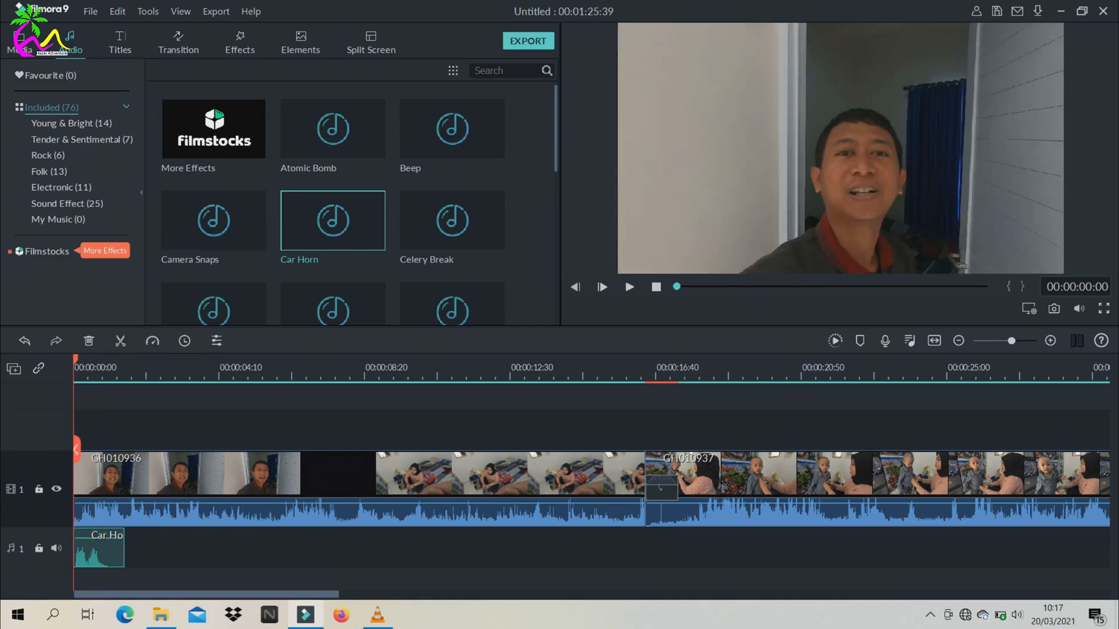
key(Delete)
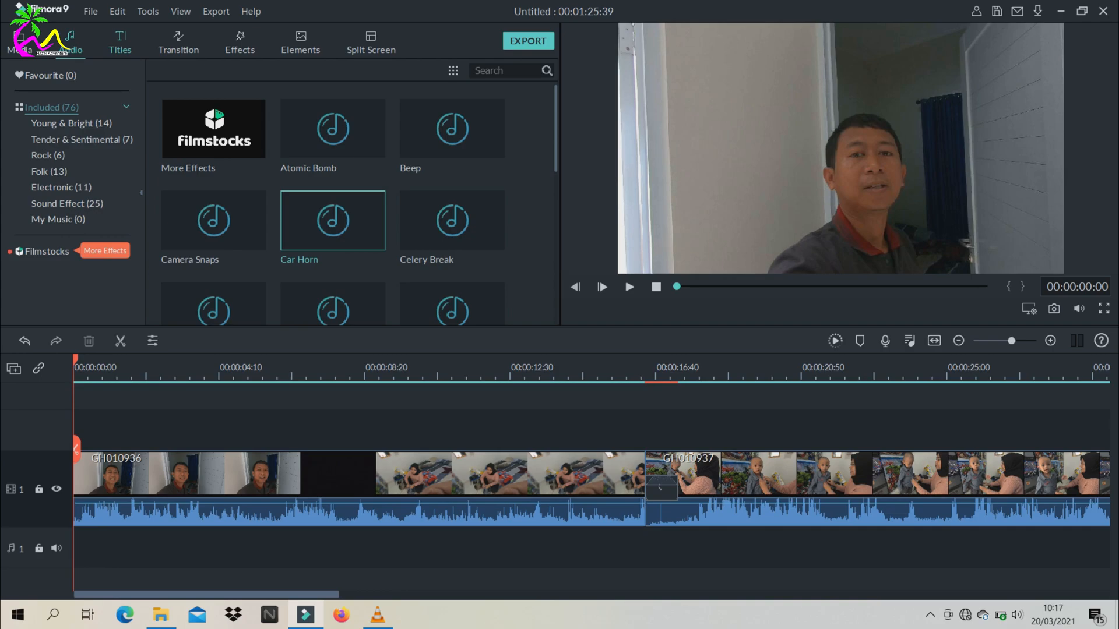
Step: Add the Lower Third 3 title at the start of the timeline, on a track above GH010936
click(120, 43)
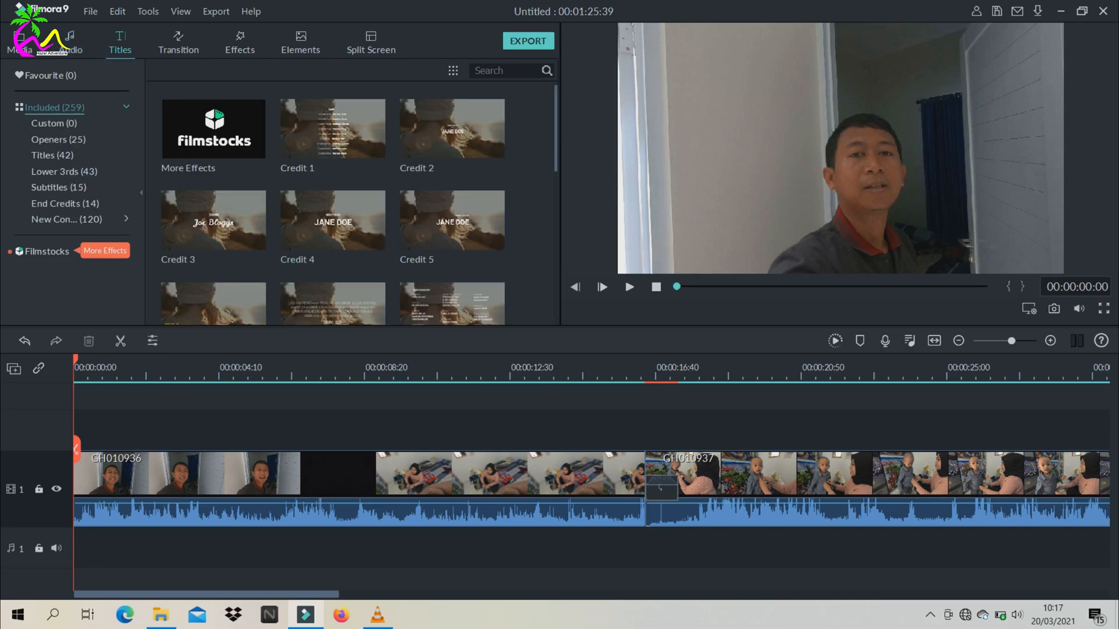
scroll(358, 204, down, 5)
scroll(358, 203, up, 5)
click(65, 203)
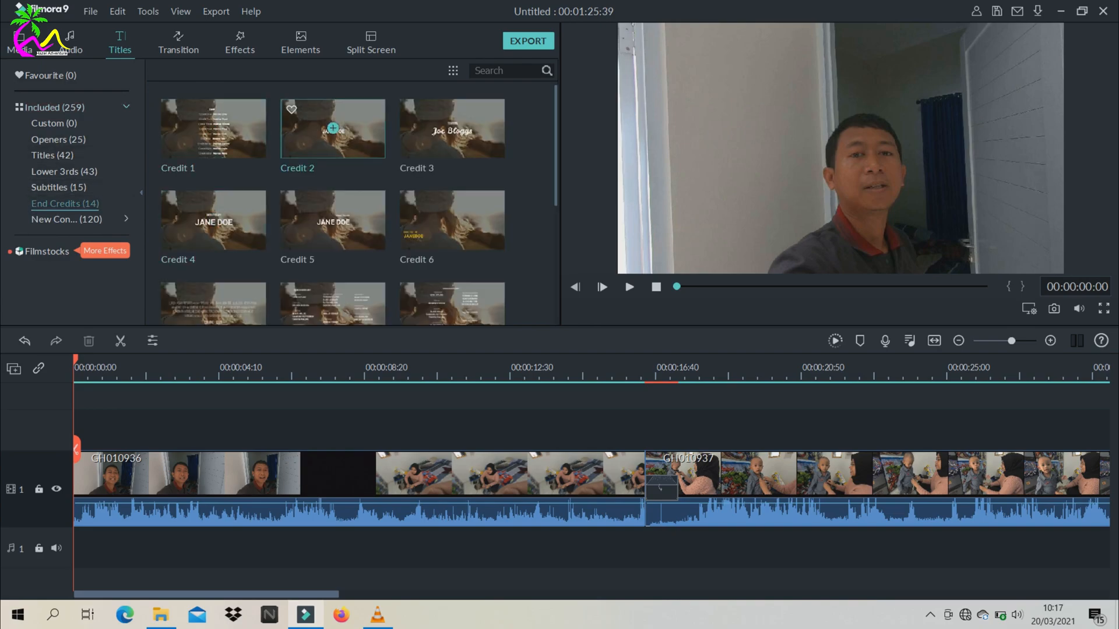
click(58, 187)
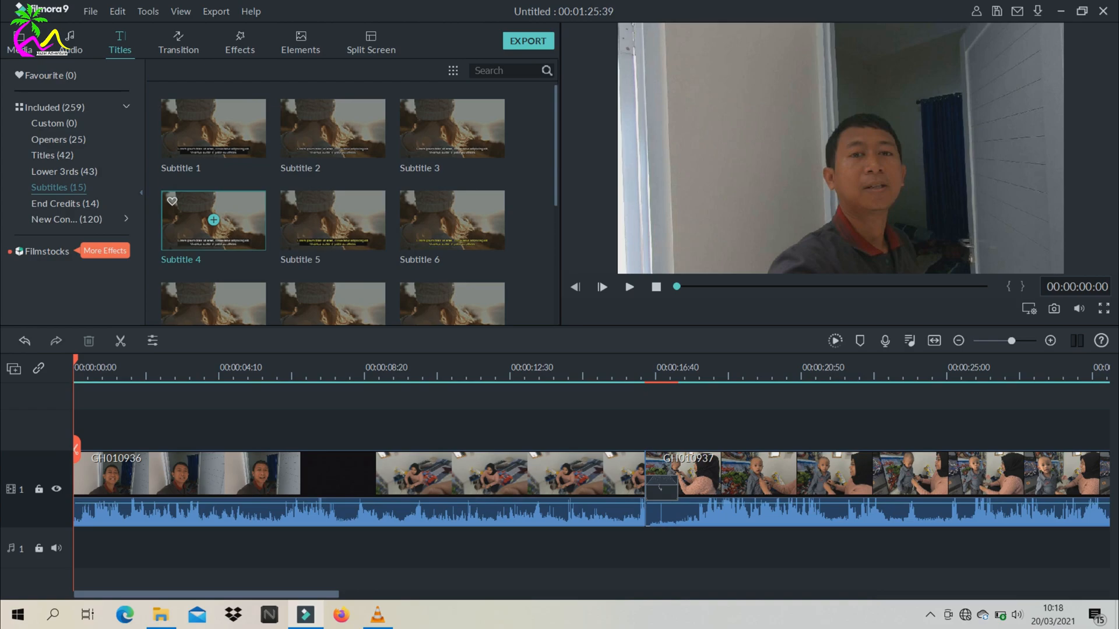
click(64, 171)
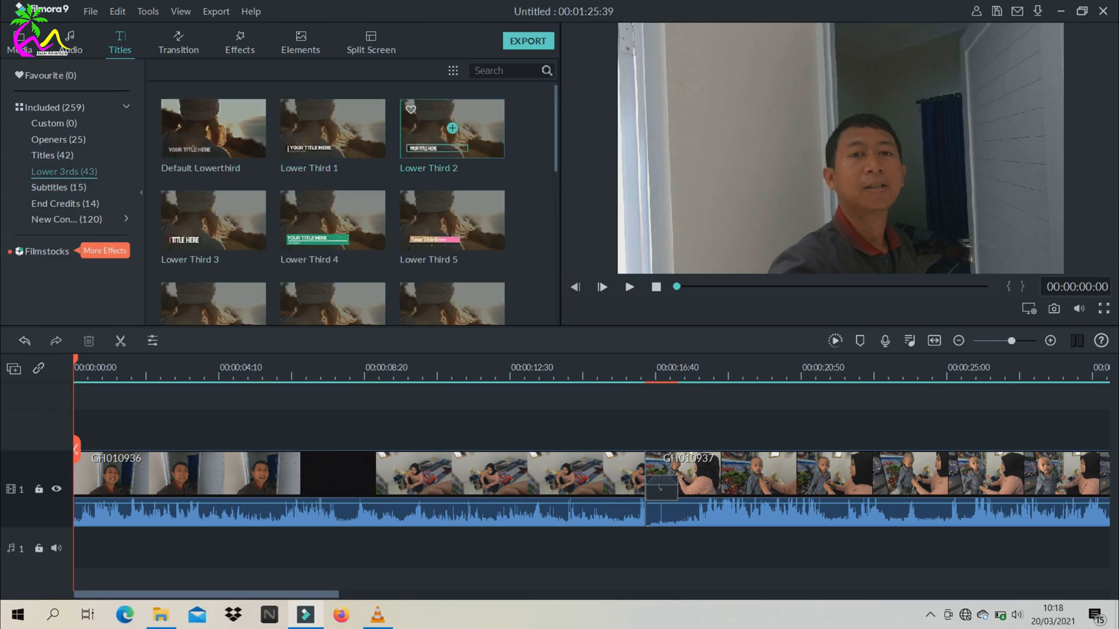
scroll(332, 204, down, 5)
scroll(333, 203, up, 5)
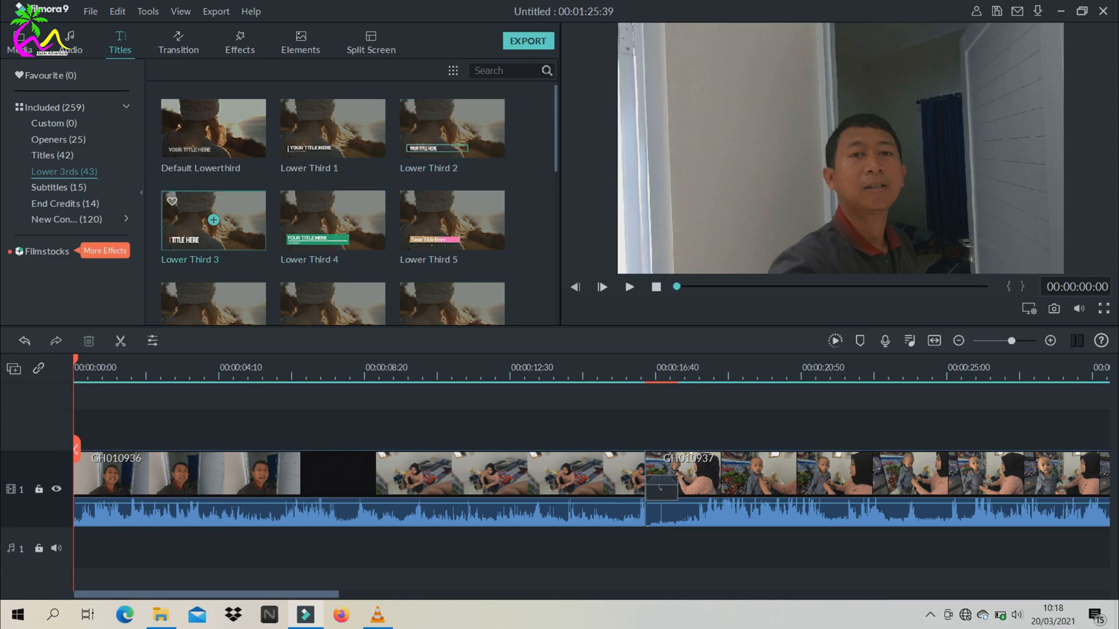
drag(214, 225, 127, 431)
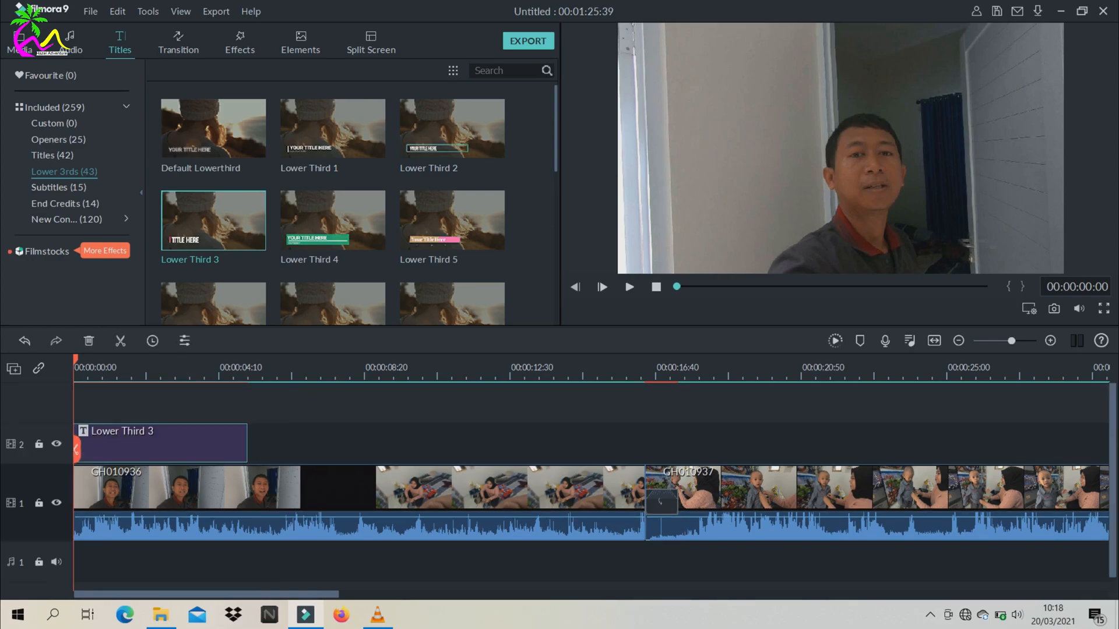
drag(94, 359, 74, 360)
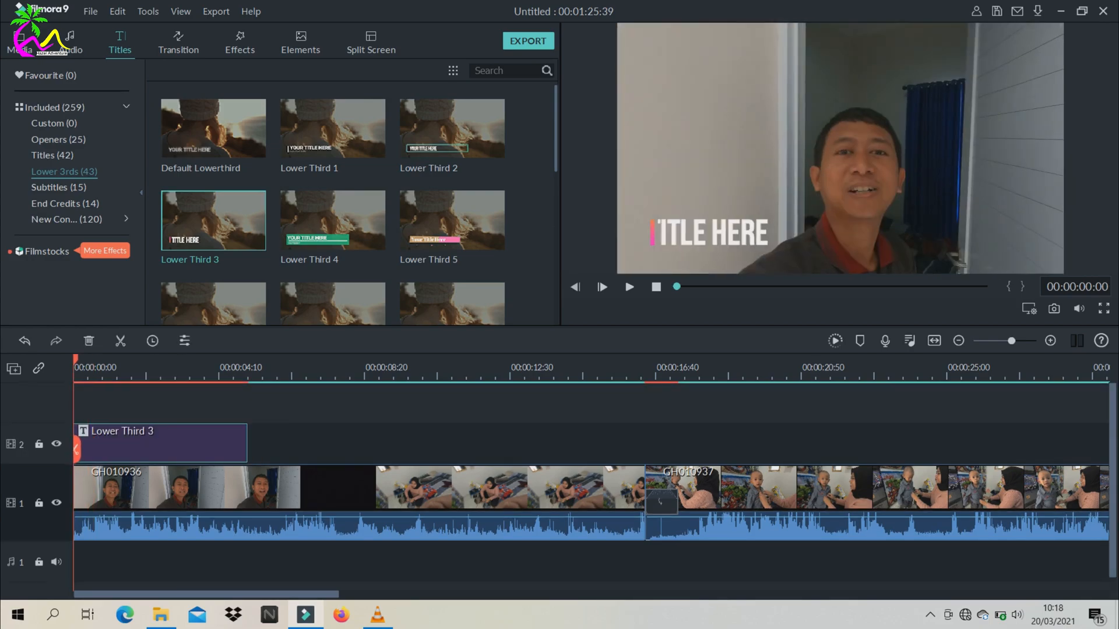
Step: Play the Lower Third 3 title briefly and replace its text with "Villa Mutiara"
key(space)
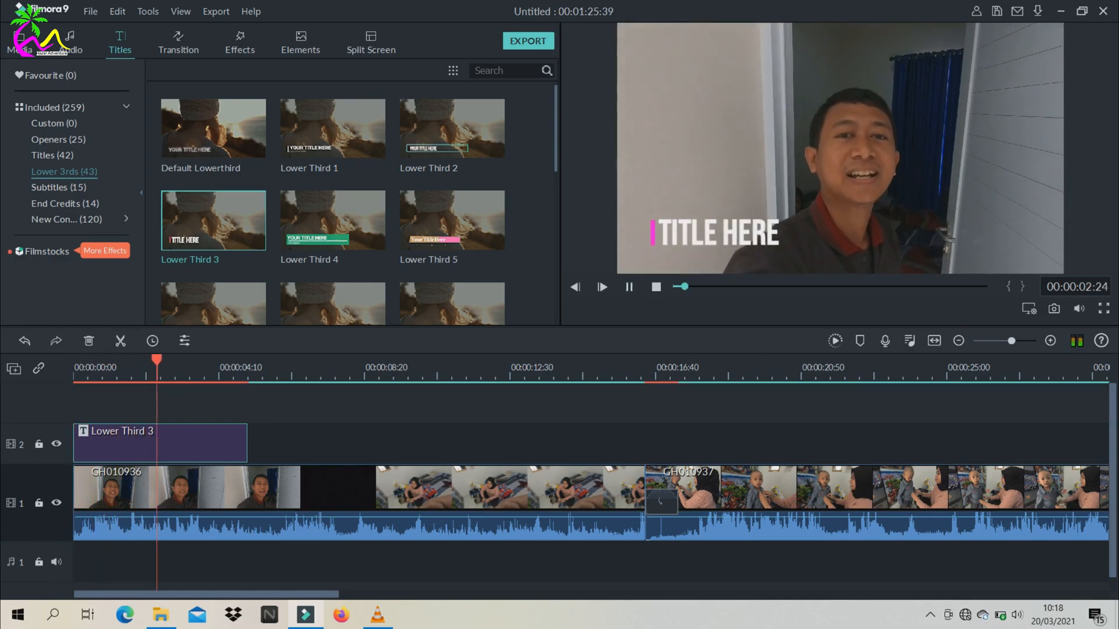
key(space)
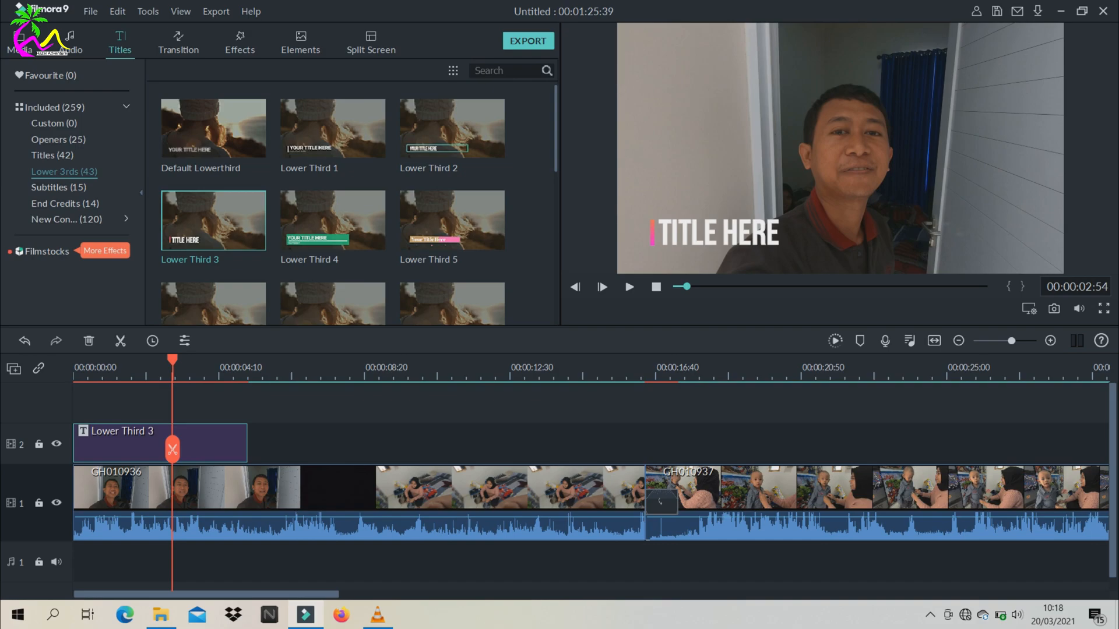
double_click(134, 445)
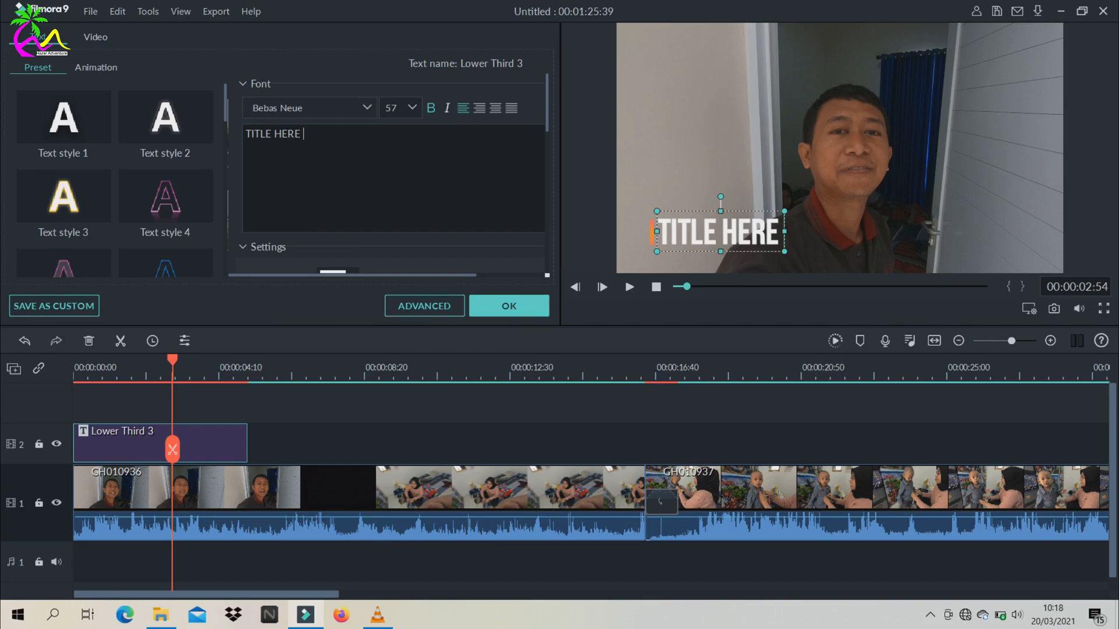
drag(303, 134, 246, 134)
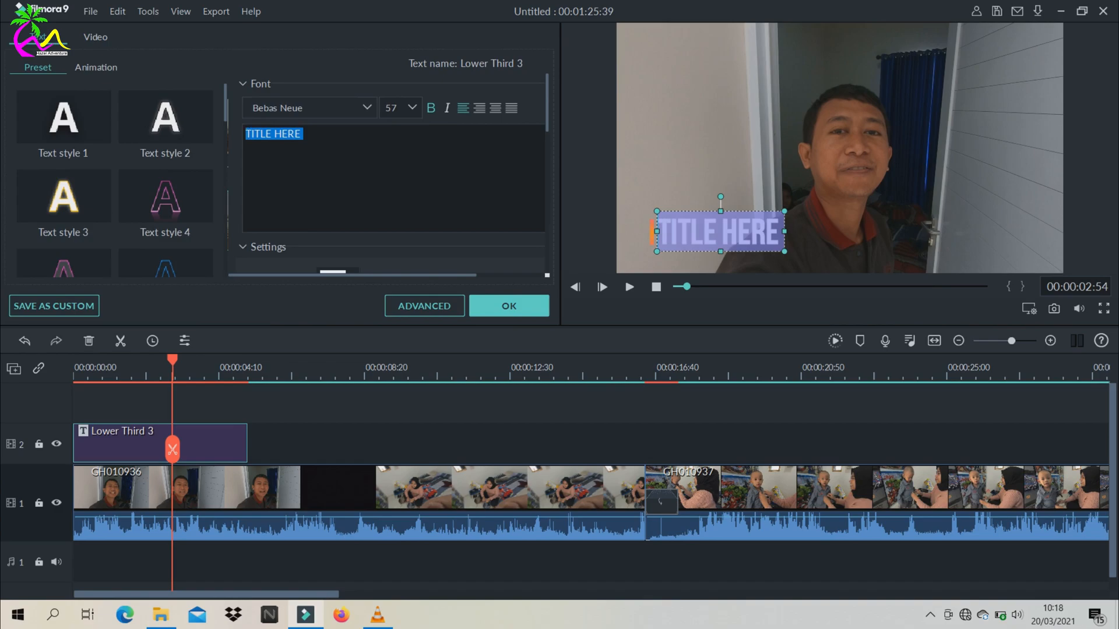
text(Villa Mutiara)
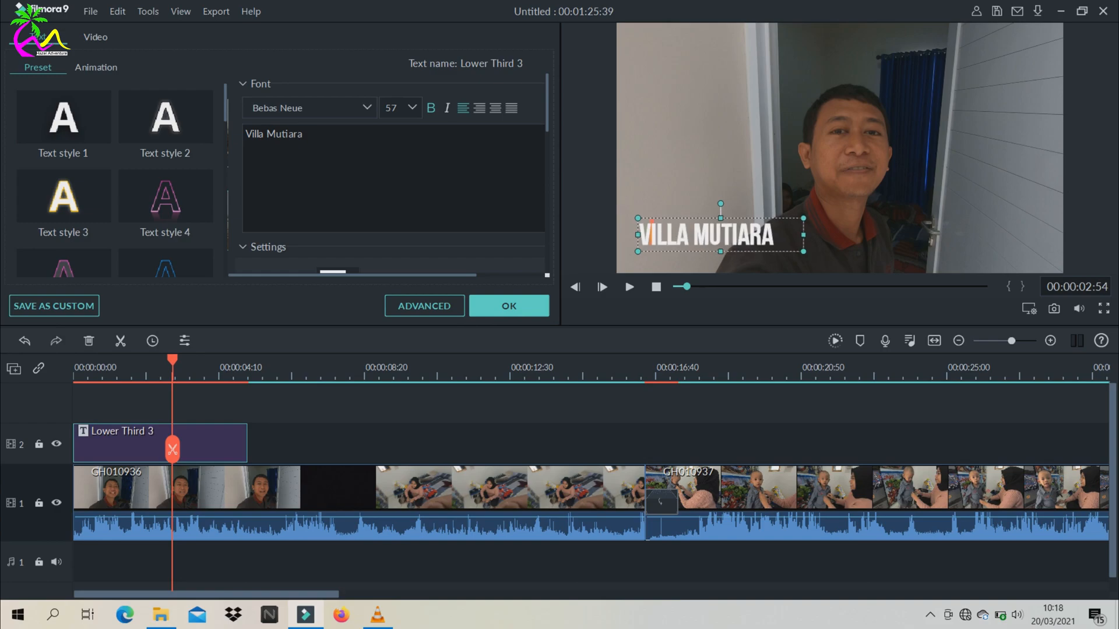
Step: Move the Villa Mutiara text slightly right and down, and shift the vertical bar left, away from the text
drag(720, 235, 741, 244)
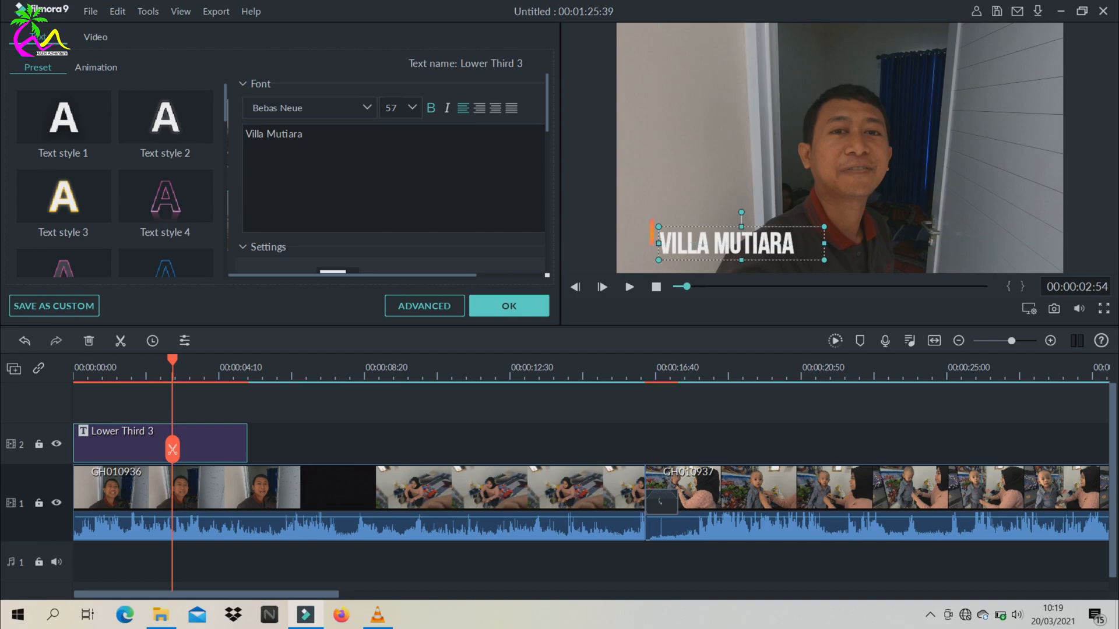
click(652, 233)
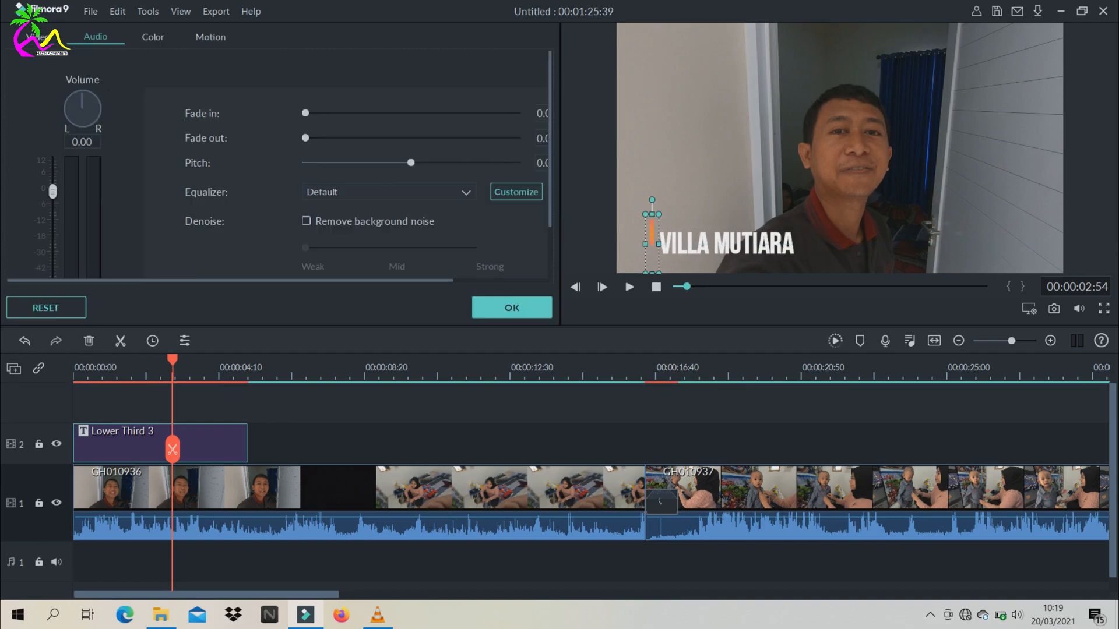
drag(652, 234, 639, 233)
click(726, 244)
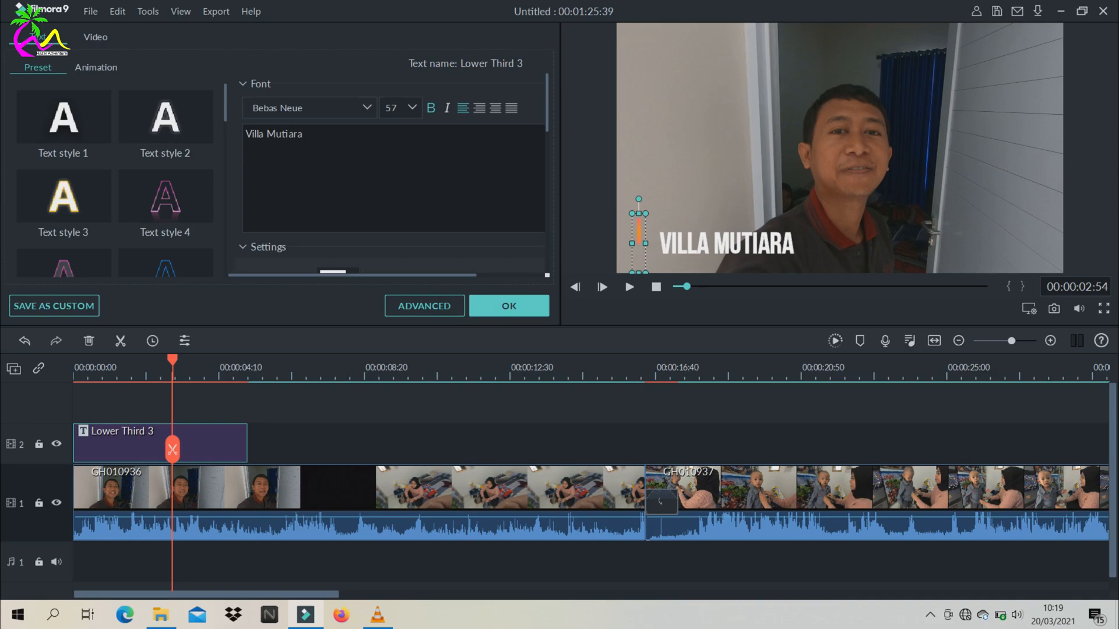
Step: Shrink the vertical bar and the Villa Mutiara text, place the text beside the bar, and close the title editor
click(638, 233)
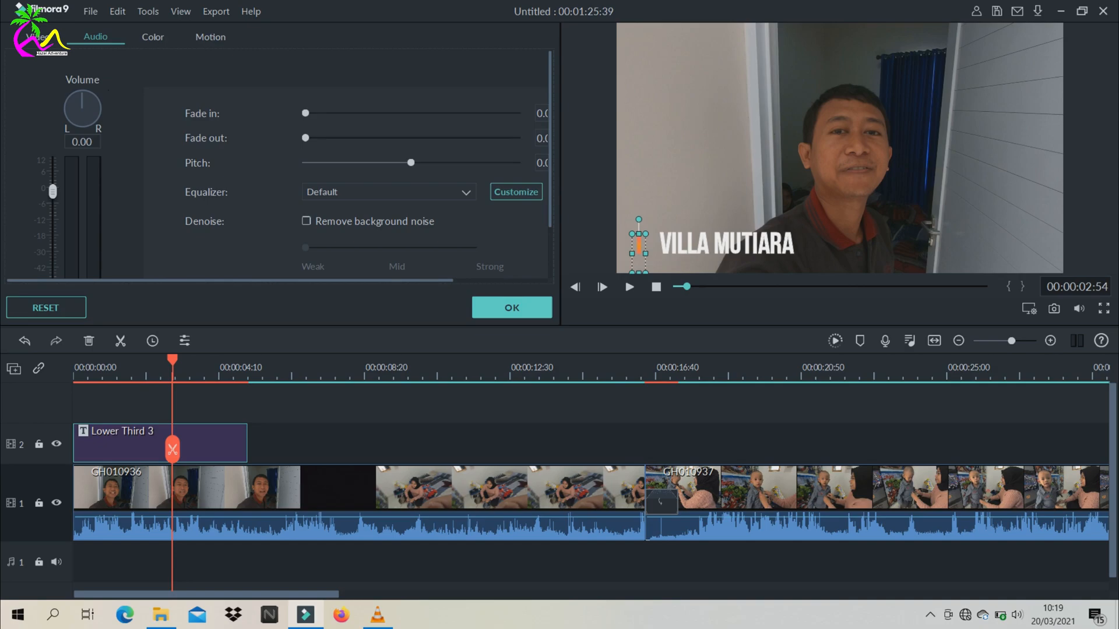
click(726, 243)
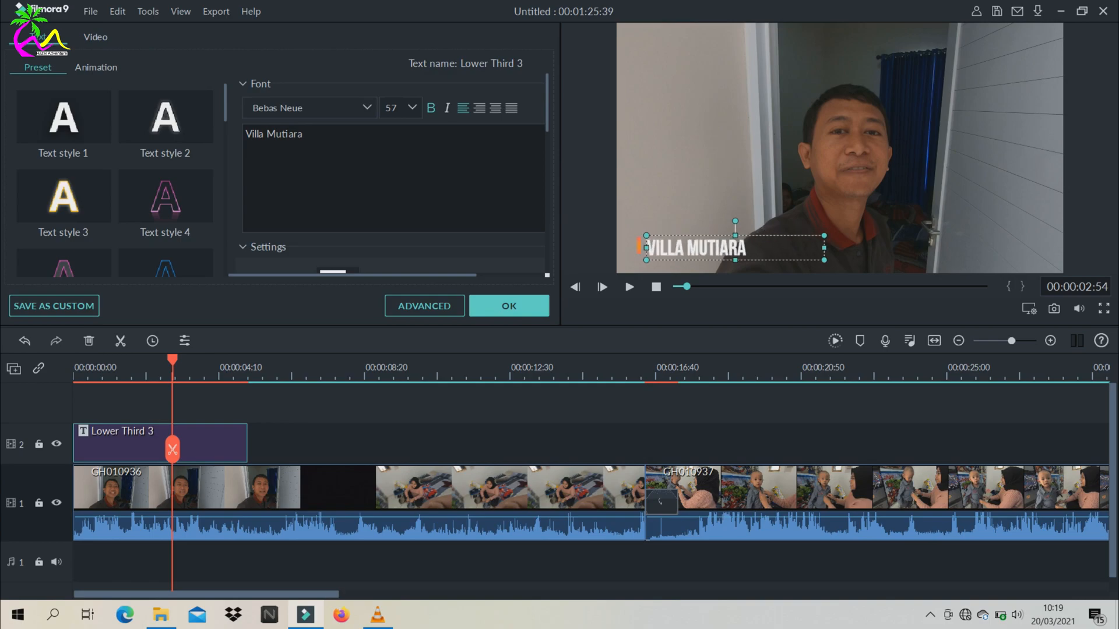
drag(824, 260, 791, 259)
click(419, 525)
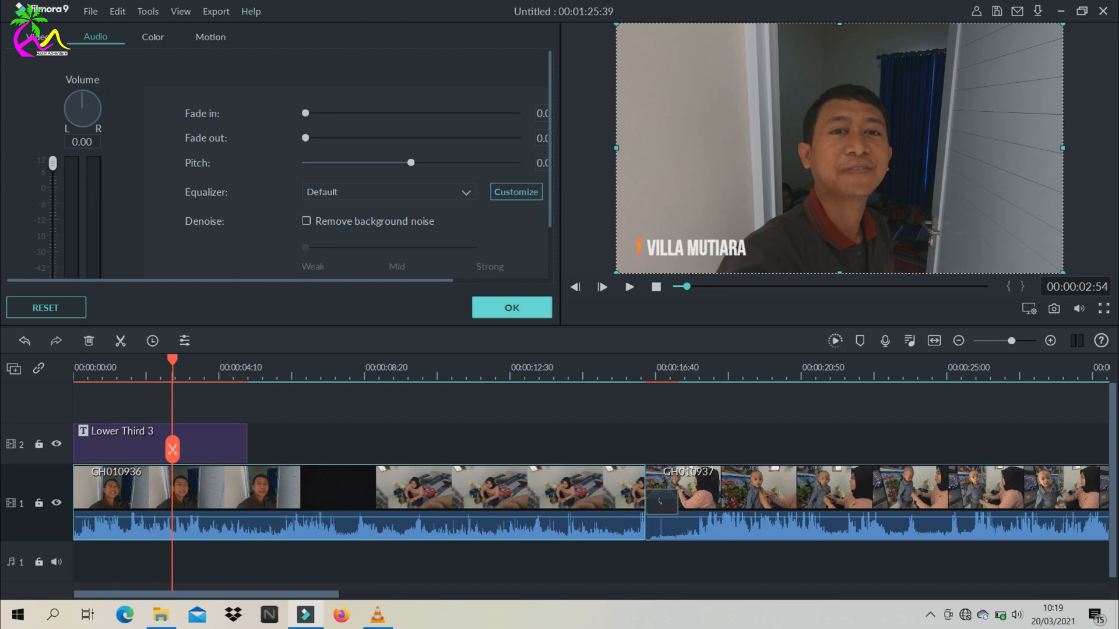
click(512, 307)
Step: Play the timeline from the start past the end of the Villa Mutiara title, and return to the start
drag(172, 360, 74, 361)
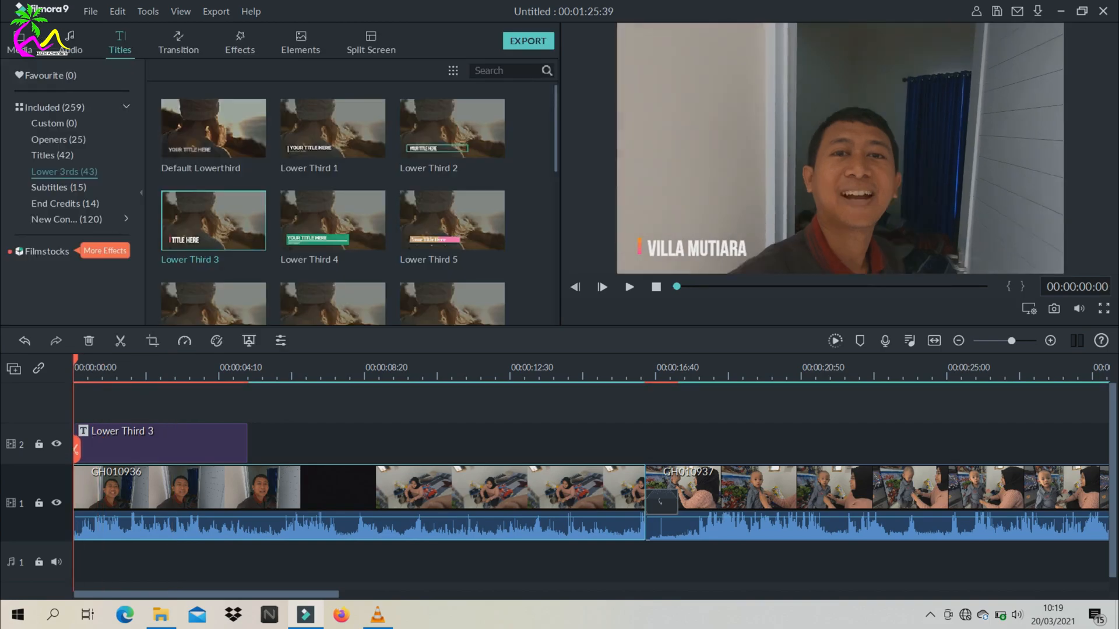
key(space)
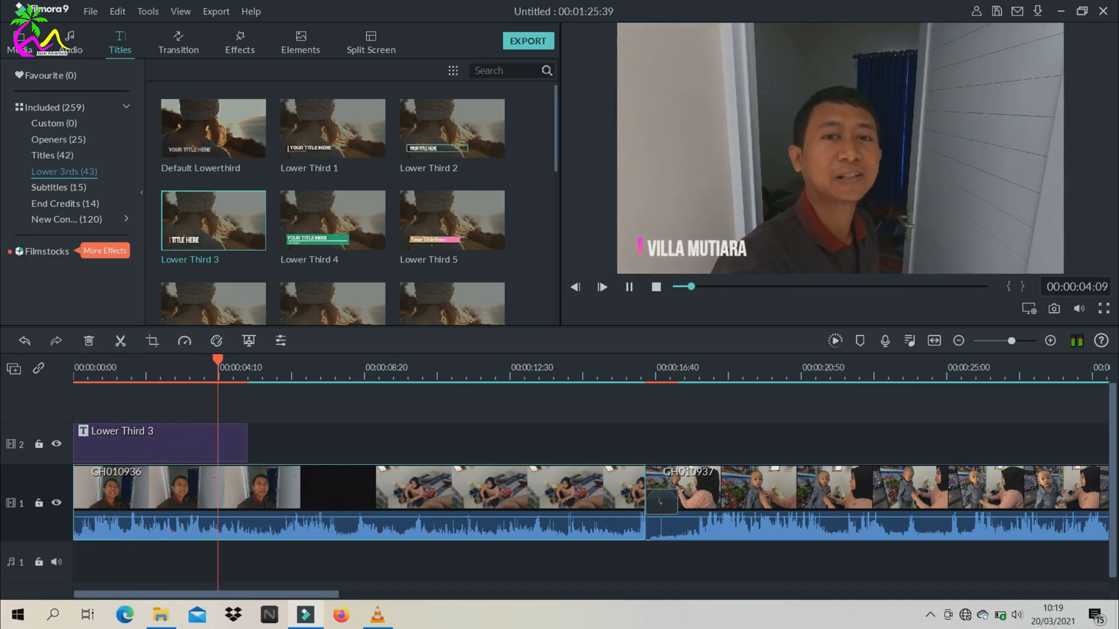
click(628, 287)
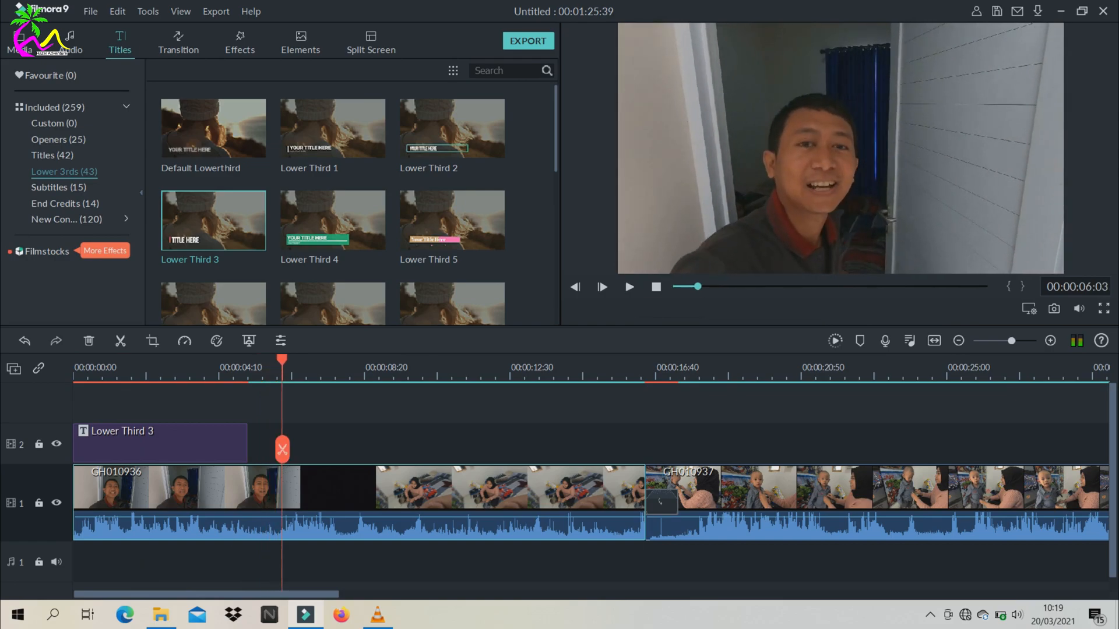
drag(282, 360, 74, 360)
mouse_move(75, 449)
mouse_down()
mouse_move(112, 449)
mouse_move(76, 450)
mouse_up()
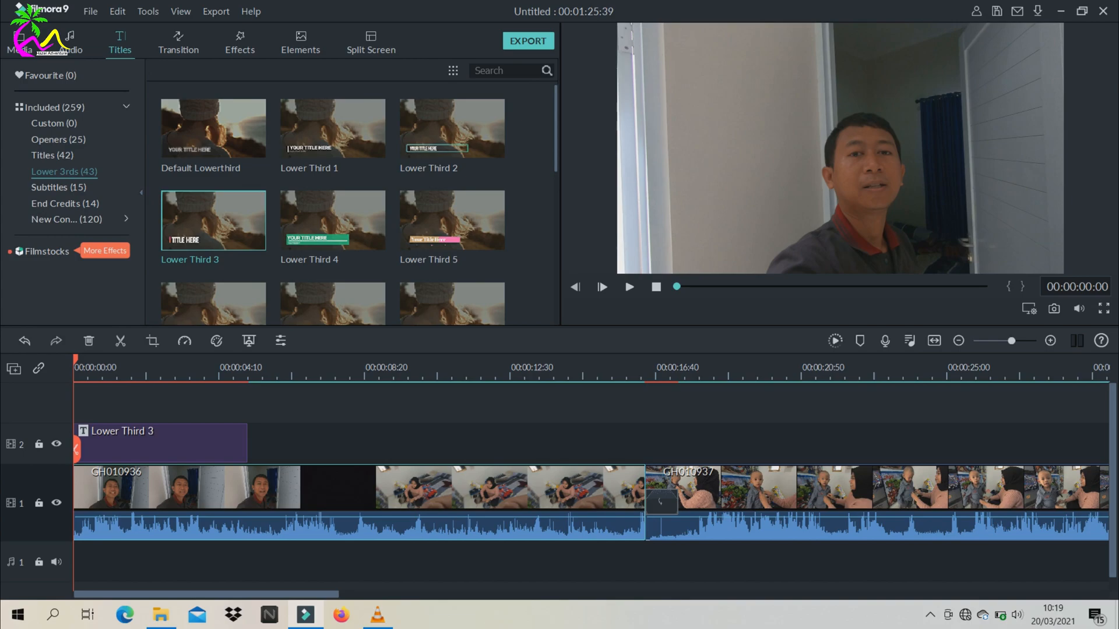
mouse_move(75, 359)
mouse_down()
mouse_move(262, 359)
mouse_move(74, 359)
mouse_up()
Step: Browse the included Titles category and delete the Lower Third 3 title from video track 2
click(176, 449)
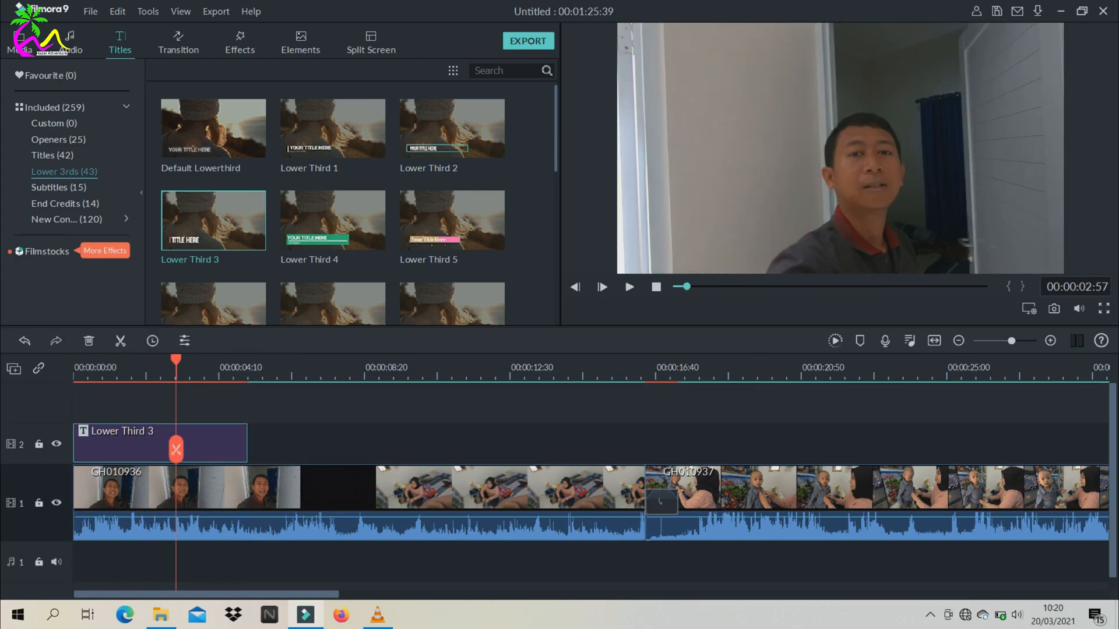
click(53, 155)
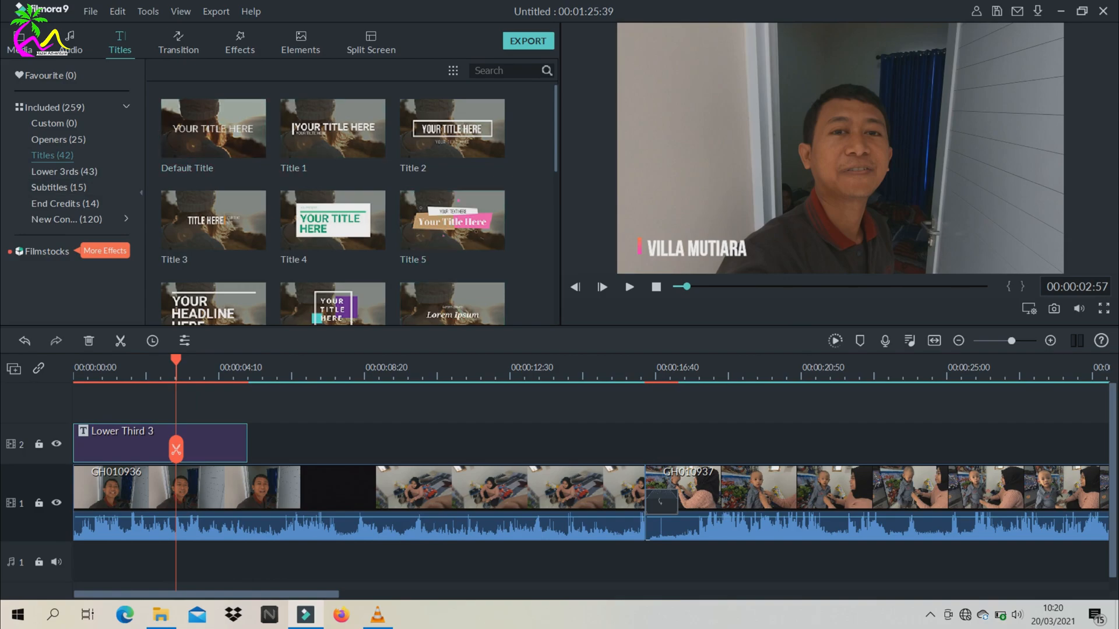
scroll(349, 204, down, 10)
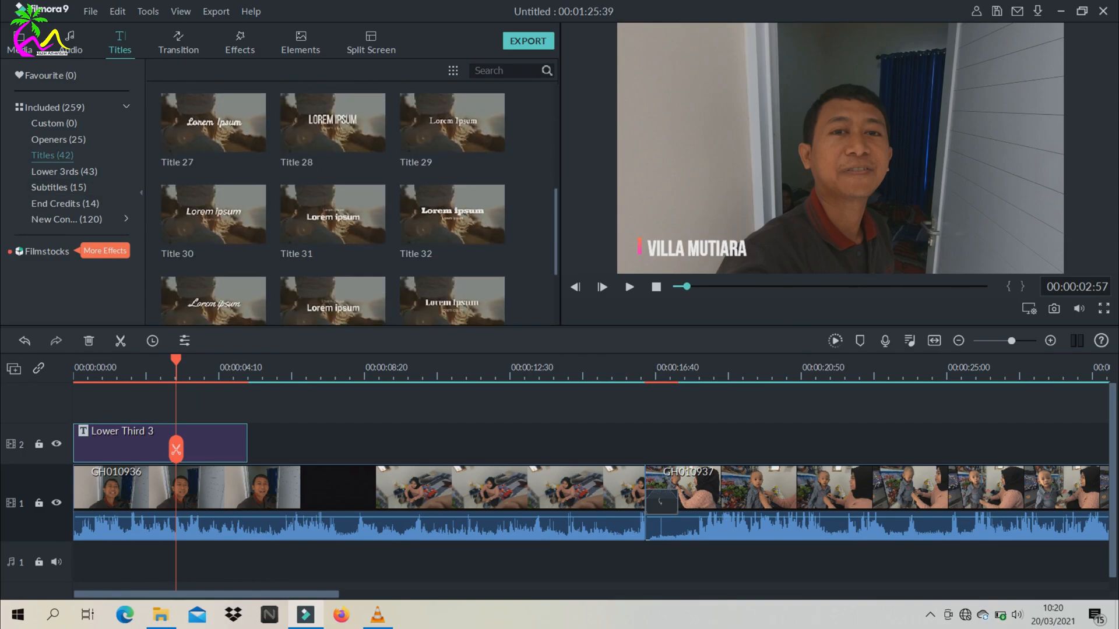
scroll(359, 204, down, 1)
scroll(359, 204, up, 5)
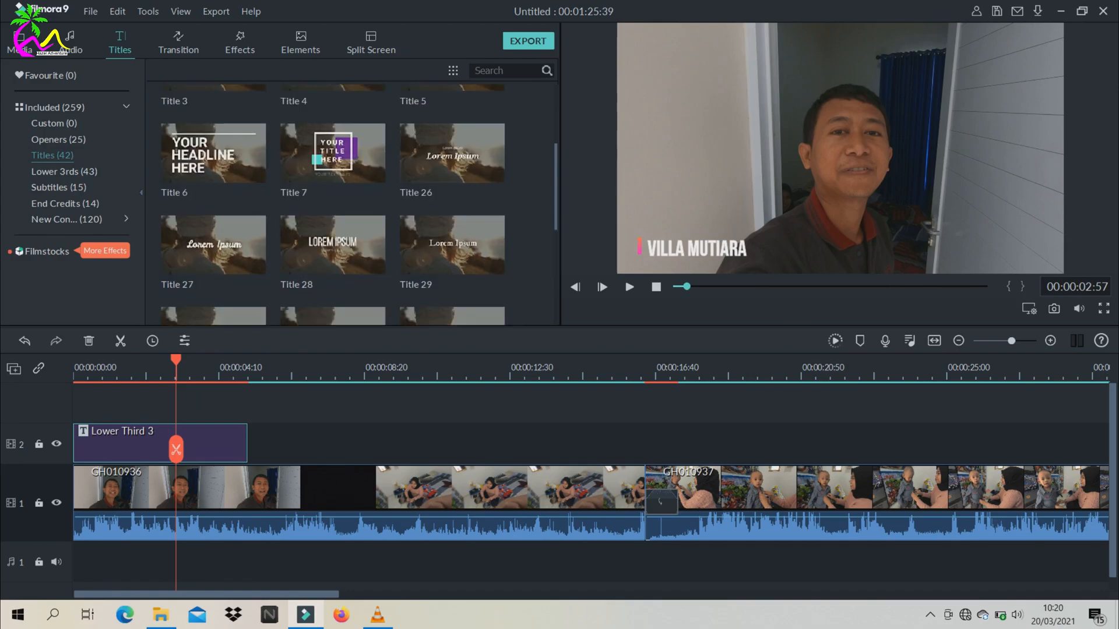
scroll(359, 204, up, 1)
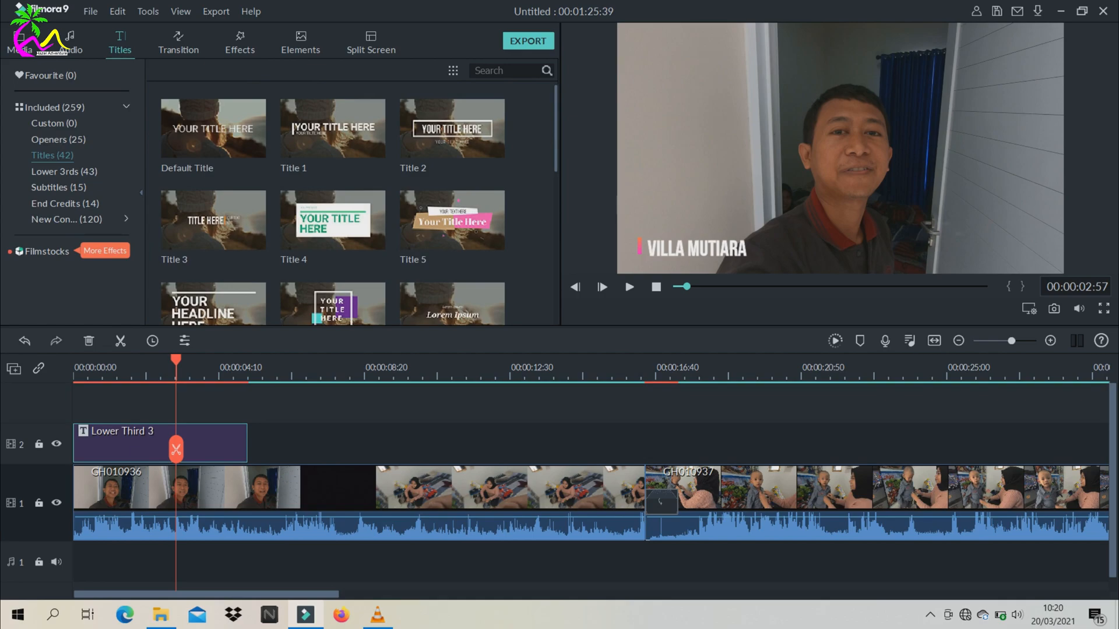
key(Delete)
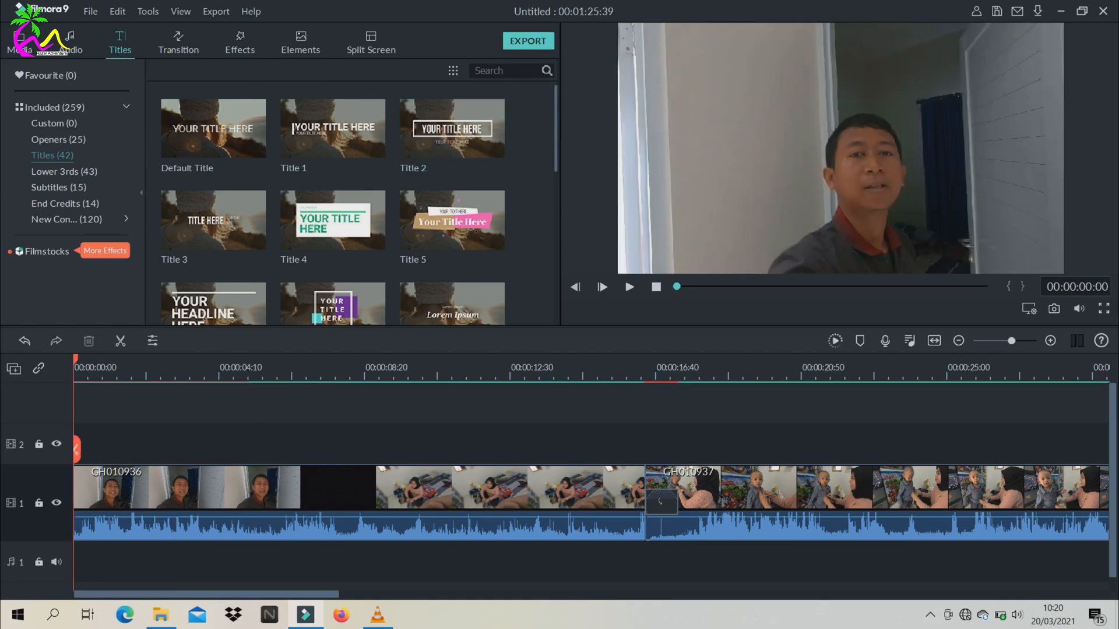
Step: Place Default Title at the start of video track 2 and set its text to "Hazel Adventure"
scroll(359, 204, down, 1)
scroll(359, 204, up, 1)
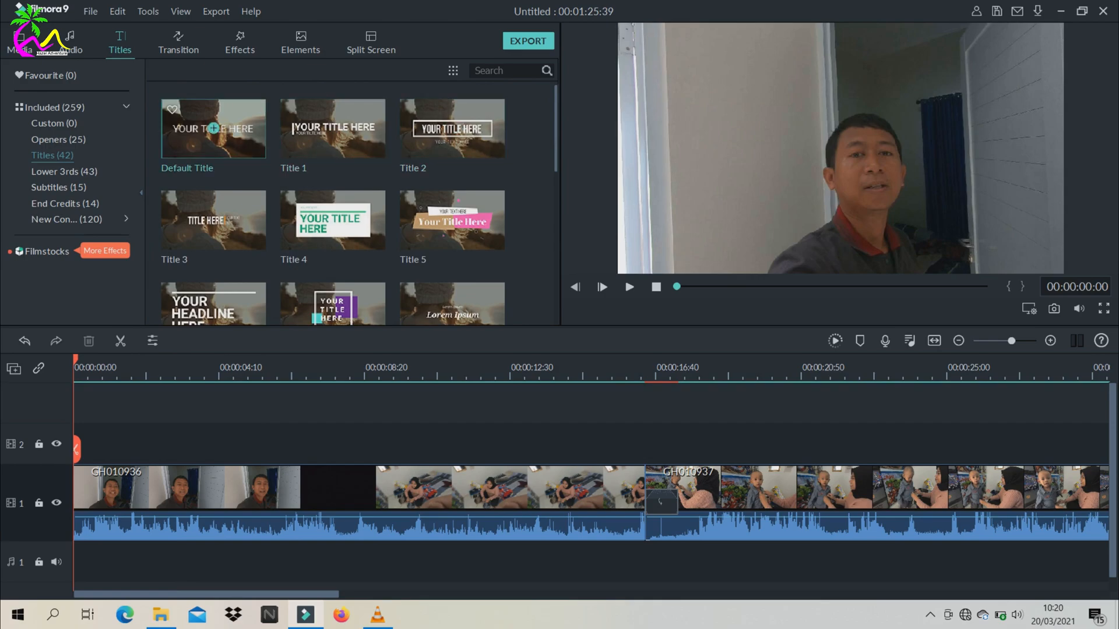
drag(214, 128, 78, 443)
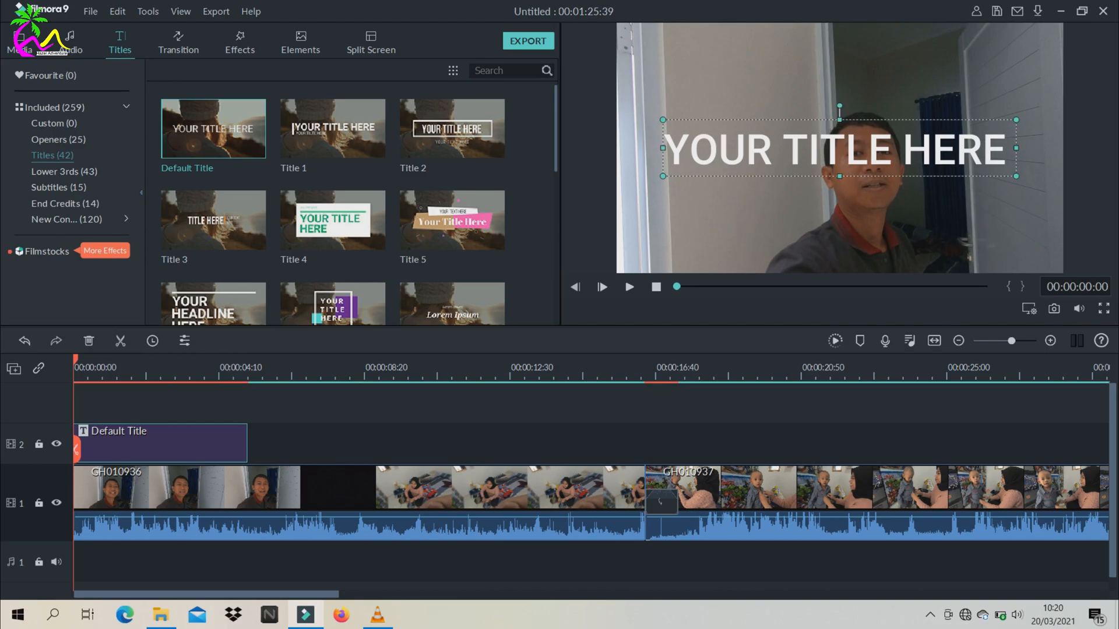
double_click(160, 444)
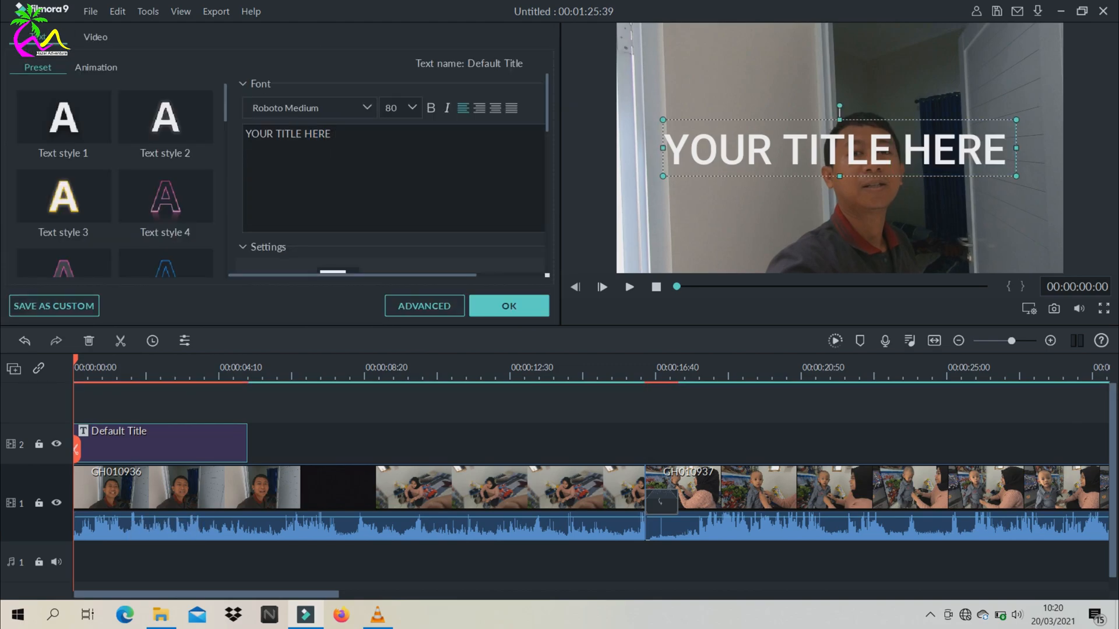
key(ctrl+a)
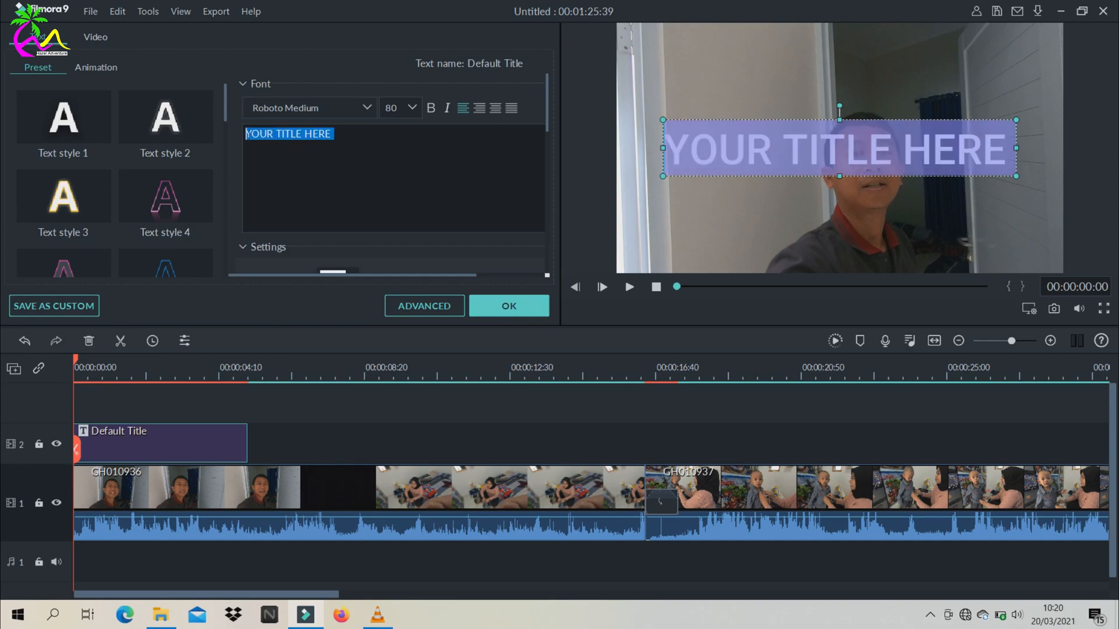
text(Hazel Adventure)
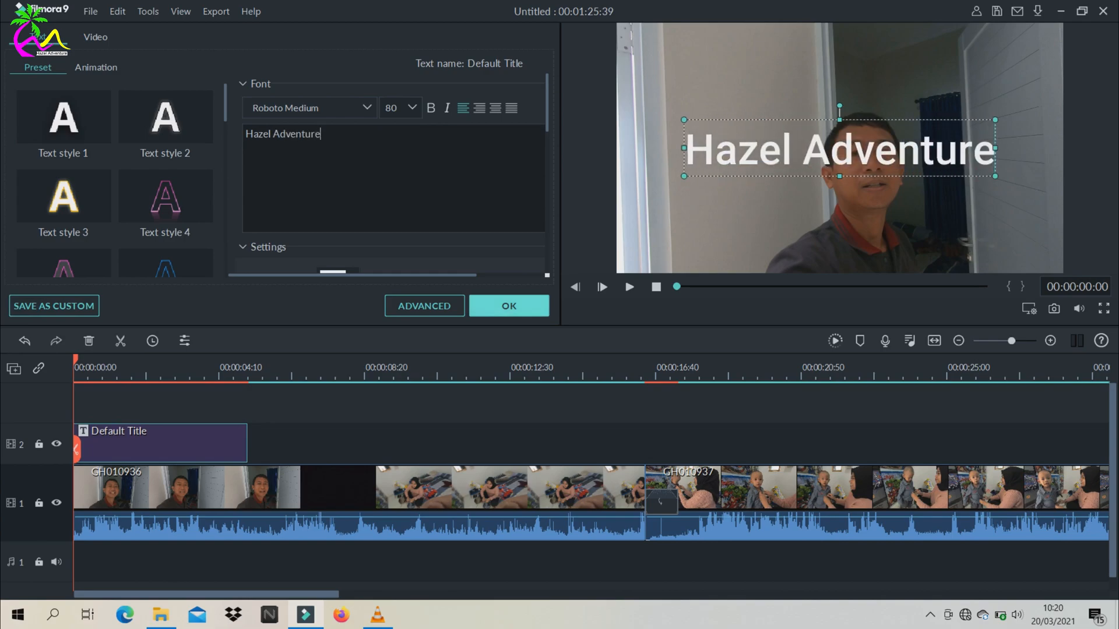
Step: Change the Hazel Adventure title's font to Roboto Italic and make it bold, leaving the font size at 80
click(367, 108)
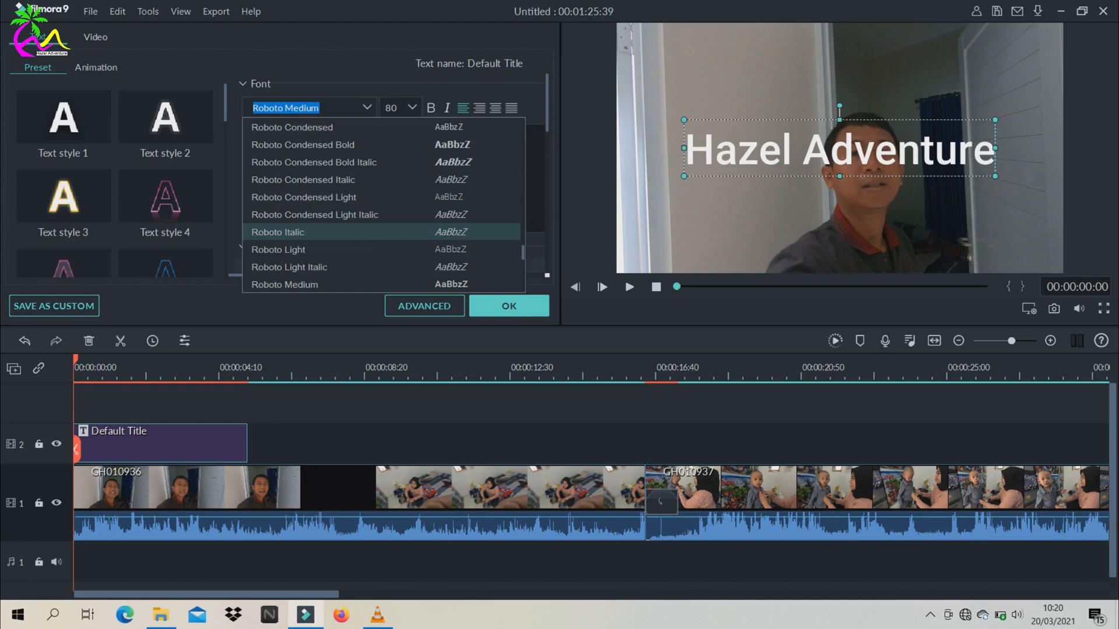
click(303, 233)
click(430, 108)
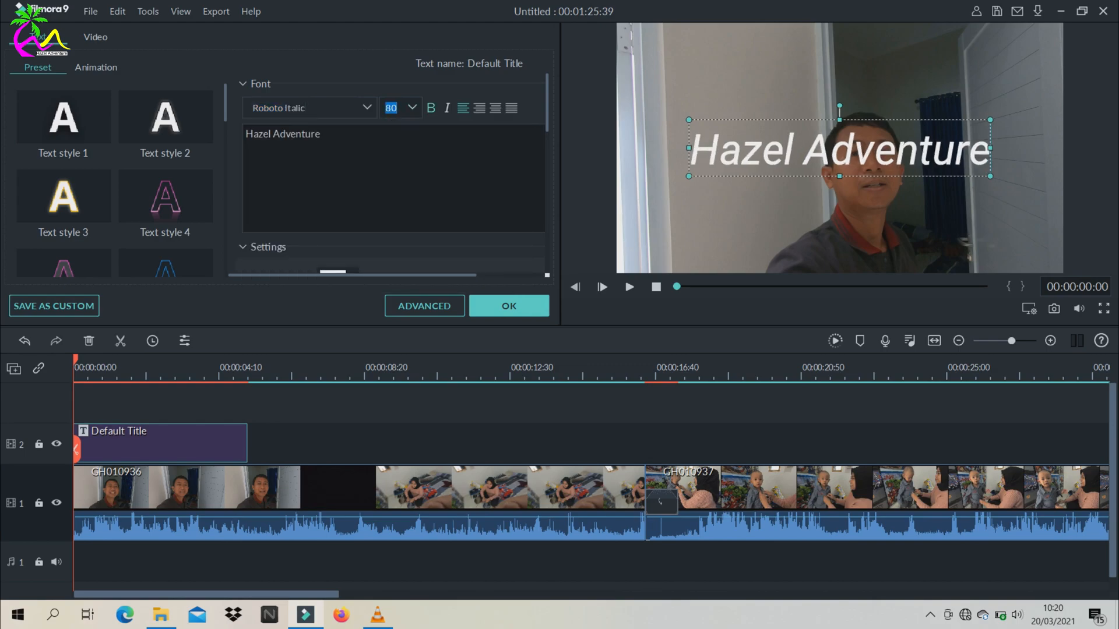
click(412, 107)
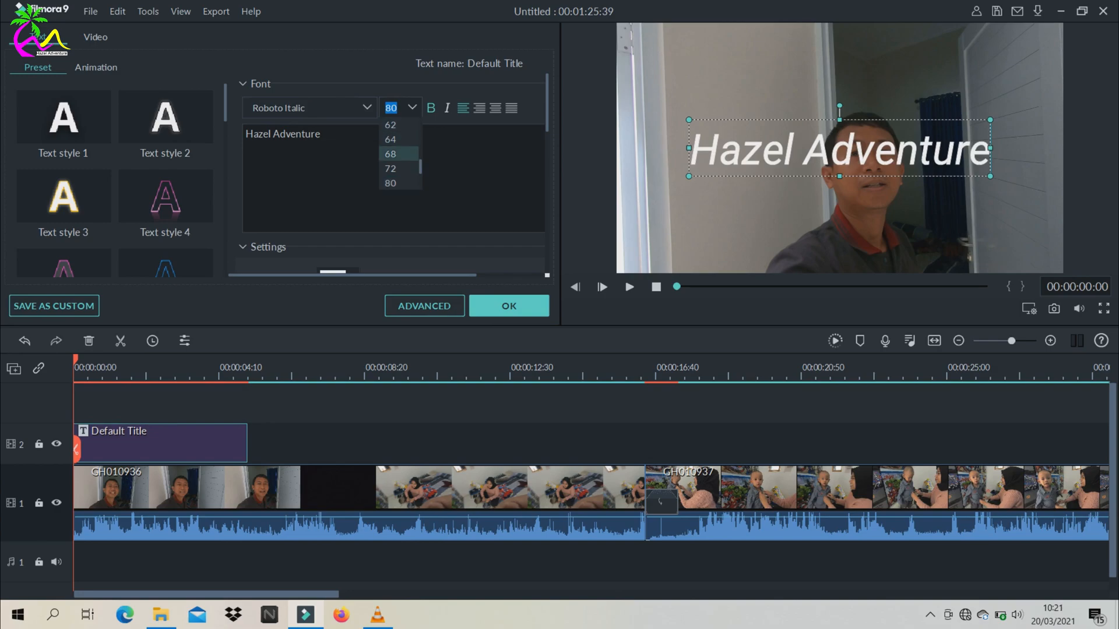
click(804, 148)
Step: Scale the Hazel Adventure title down slightly in the preview, keep it centred in the frame, and confirm the title edits
drag(990, 120, 961, 126)
drag(825, 152, 839, 149)
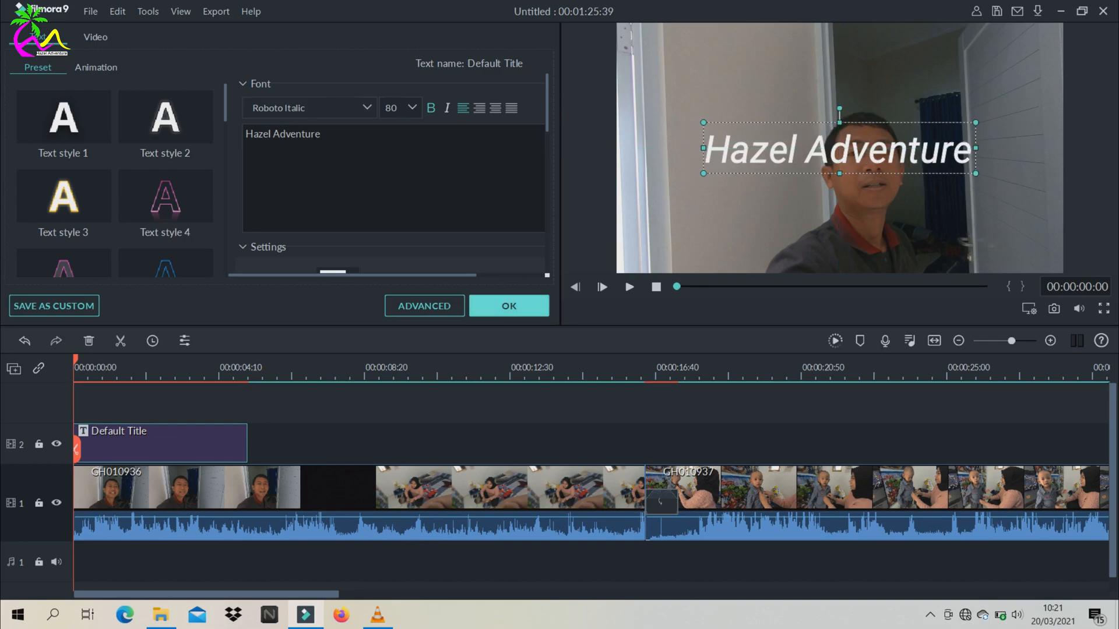
click(509, 306)
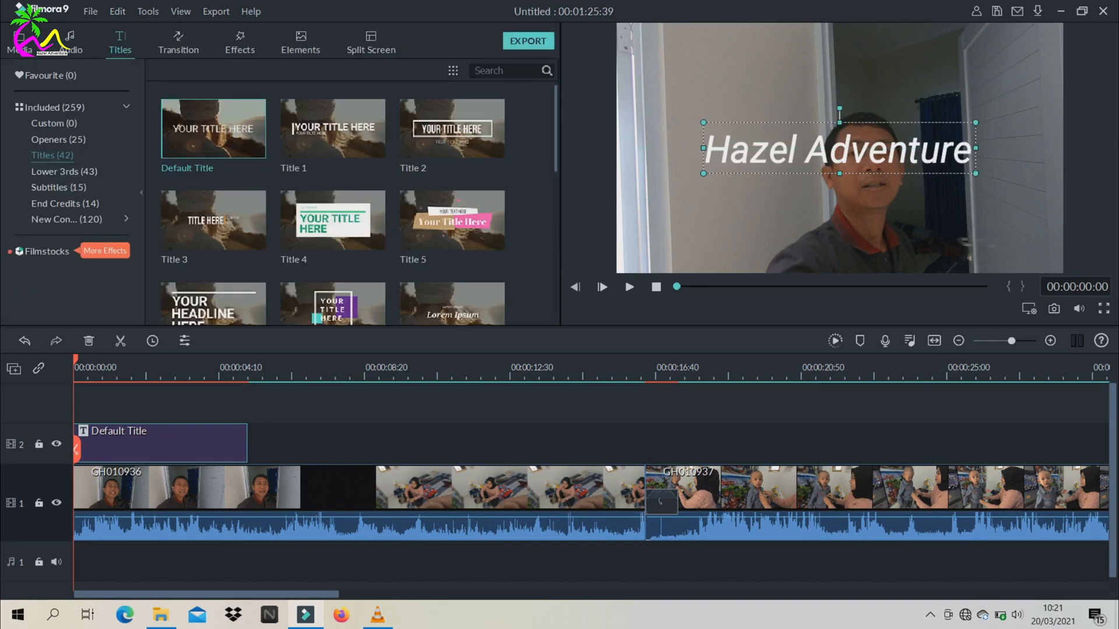
Step: Play the timeline past the end of the Hazel Adventure title and return to the start
key(space)
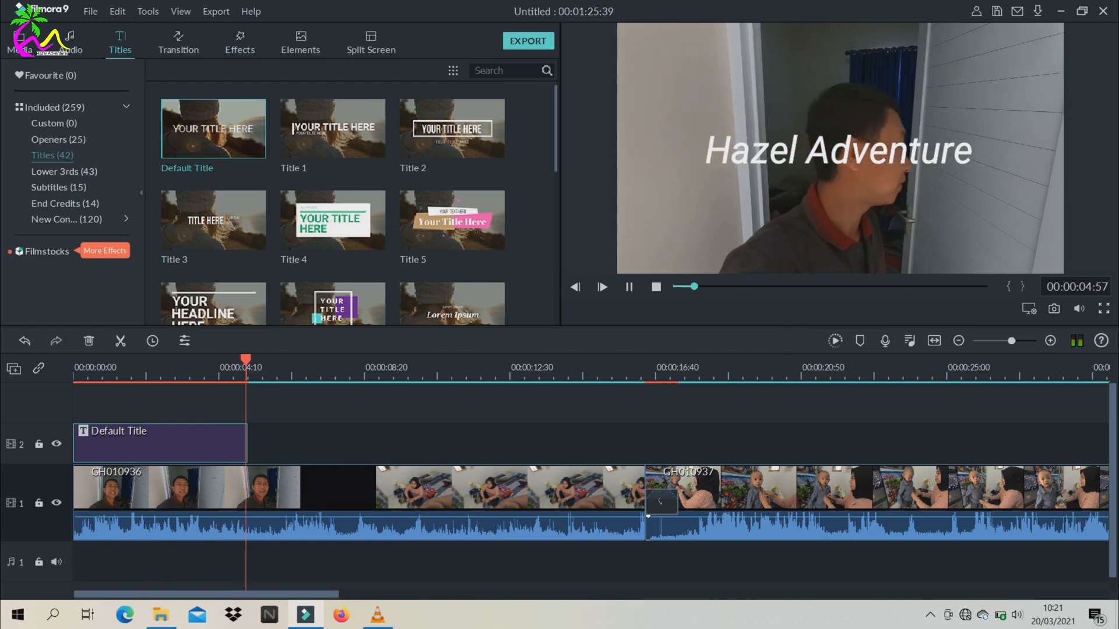
key(space)
mouse_move(214, 220)
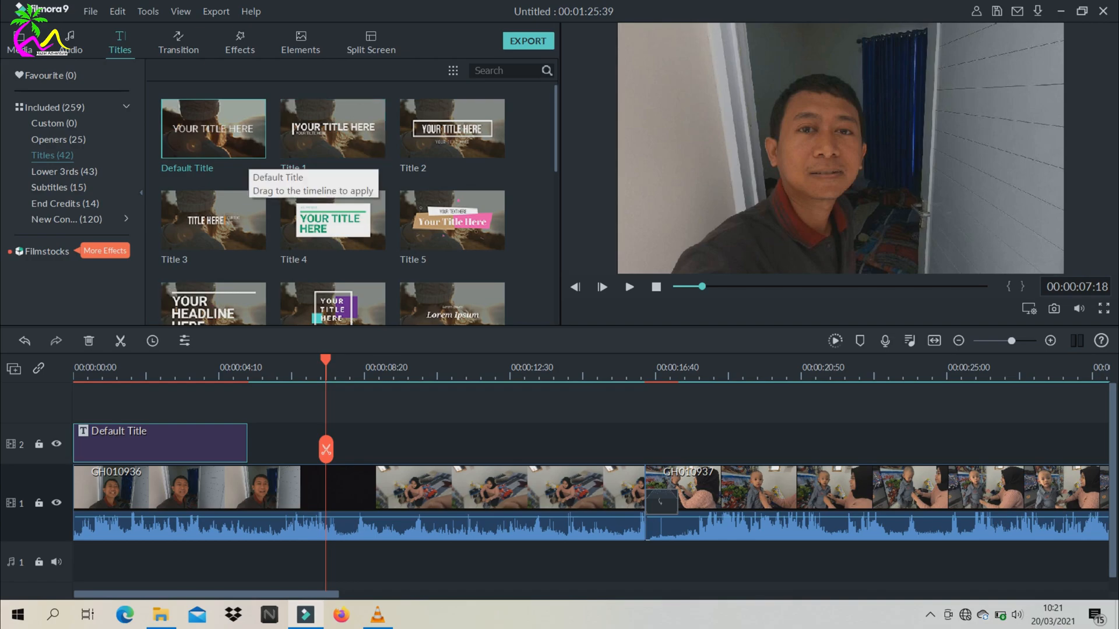
click(202, 370)
drag(201, 449, 76, 448)
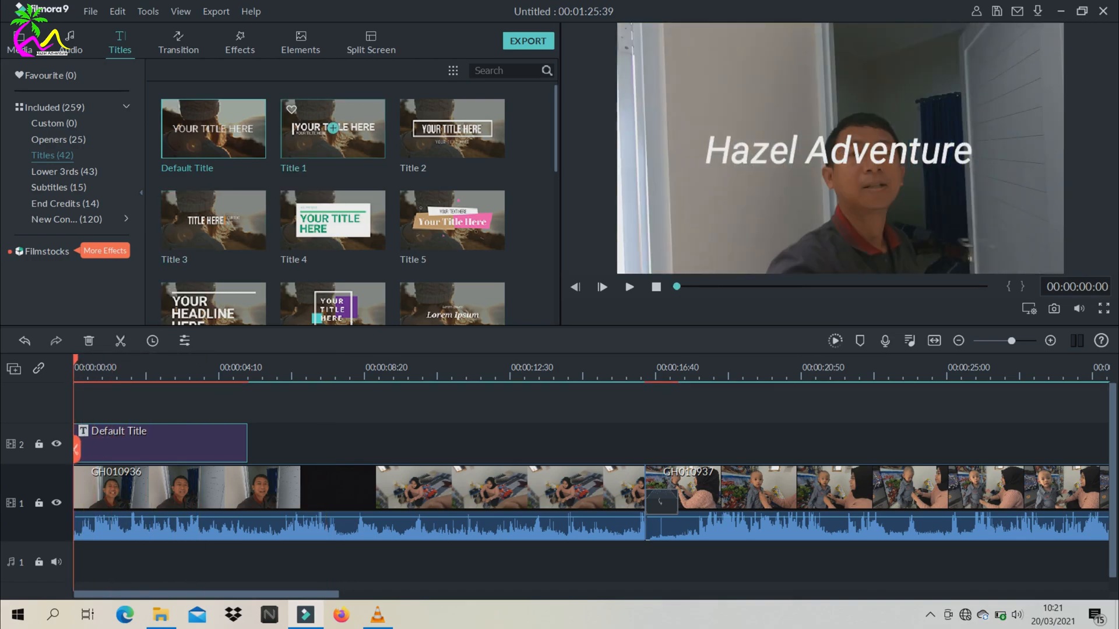
Step: Preview Title 1 and use it to replace the Hazel Adventure title at the start of video track 2
click(333, 137)
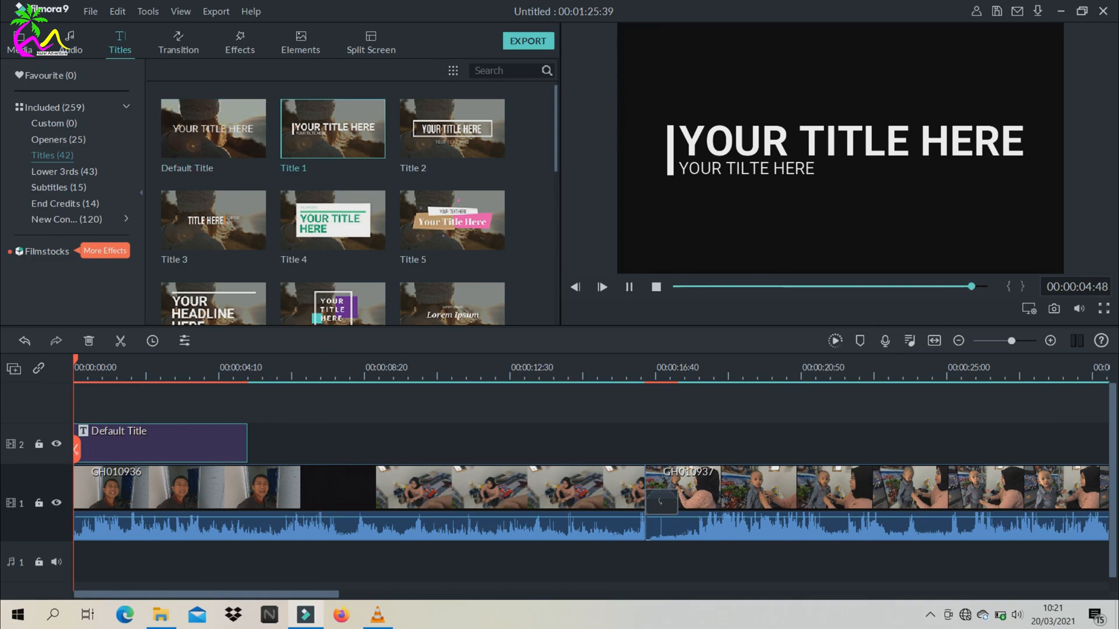
mouse_move(333, 128)
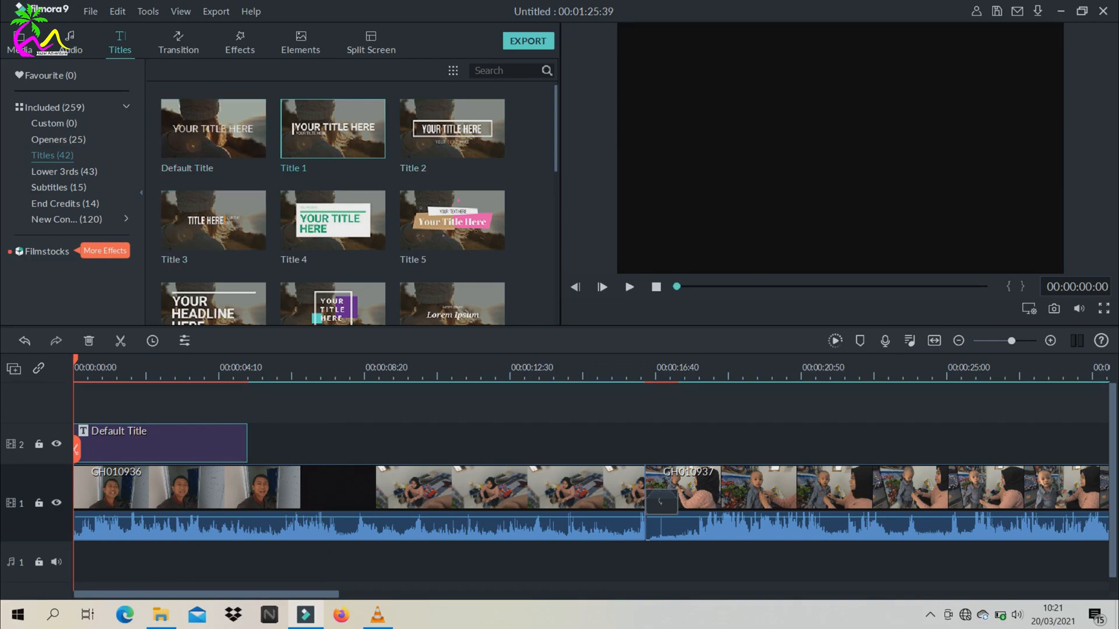
key(Delete)
drag(333, 128, 161, 443)
Step: Play the opening seconds with Title 1 over the first clip, stop, and return to the timeline start
key(space)
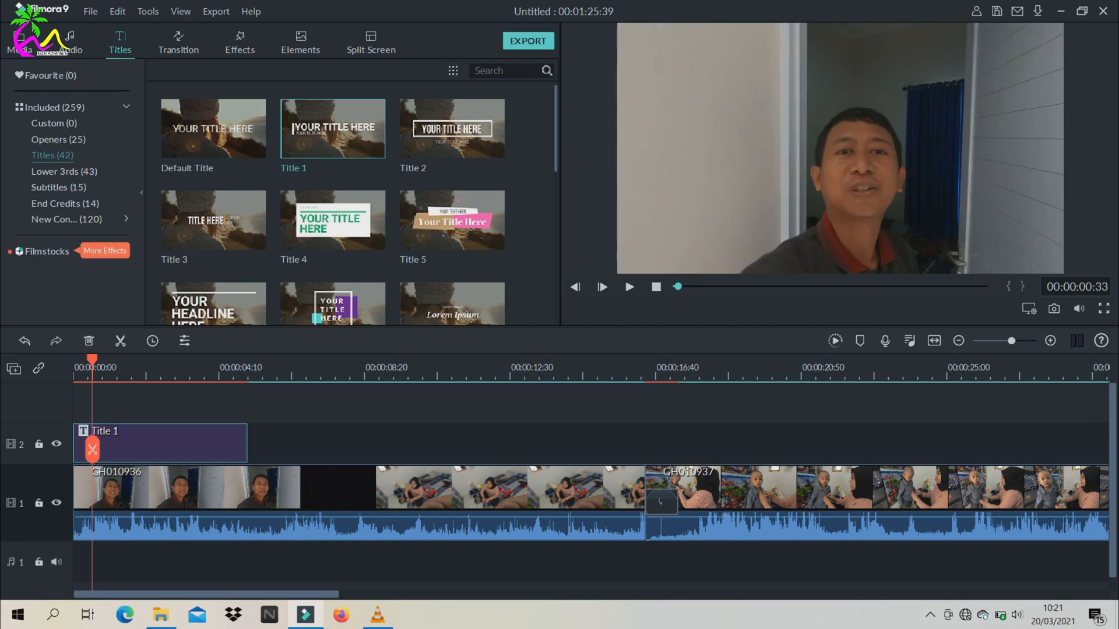
click(629, 286)
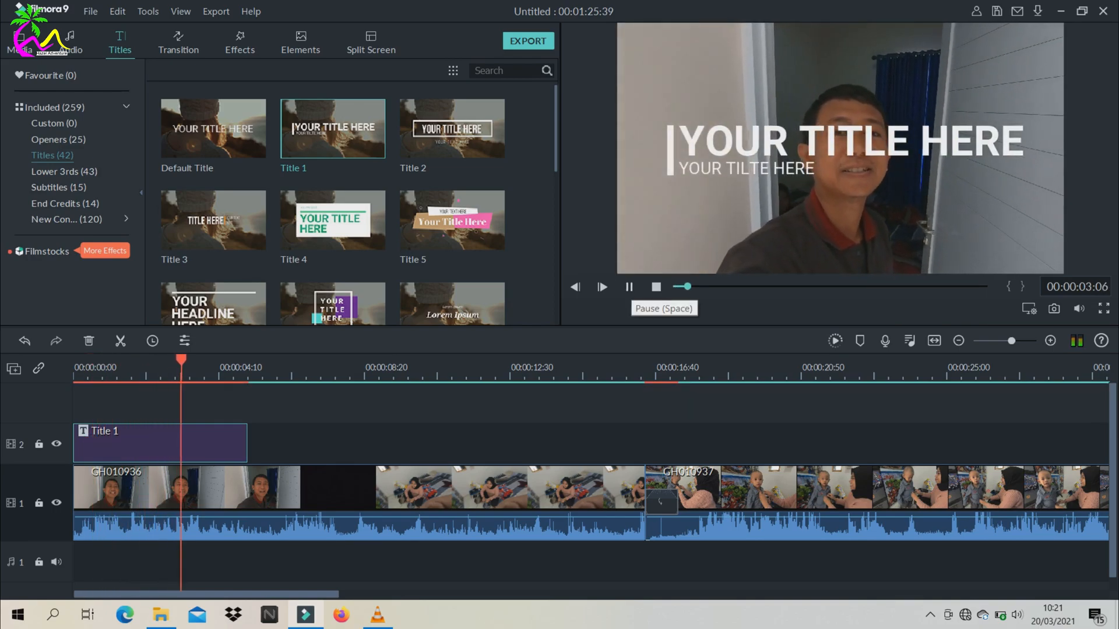
click(630, 287)
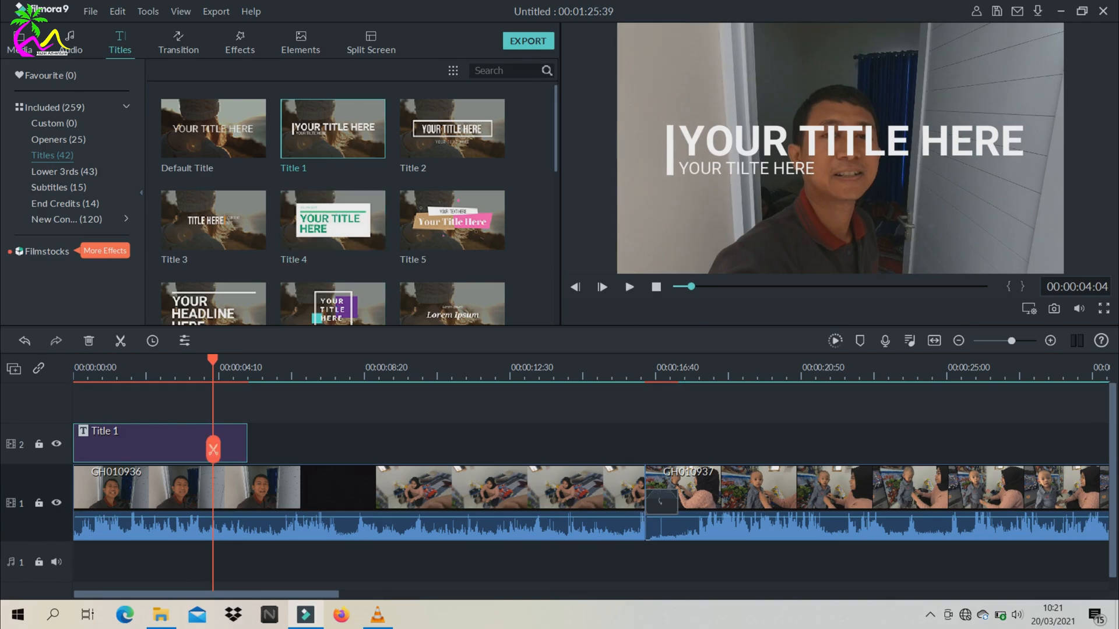
drag(214, 449, 75, 449)
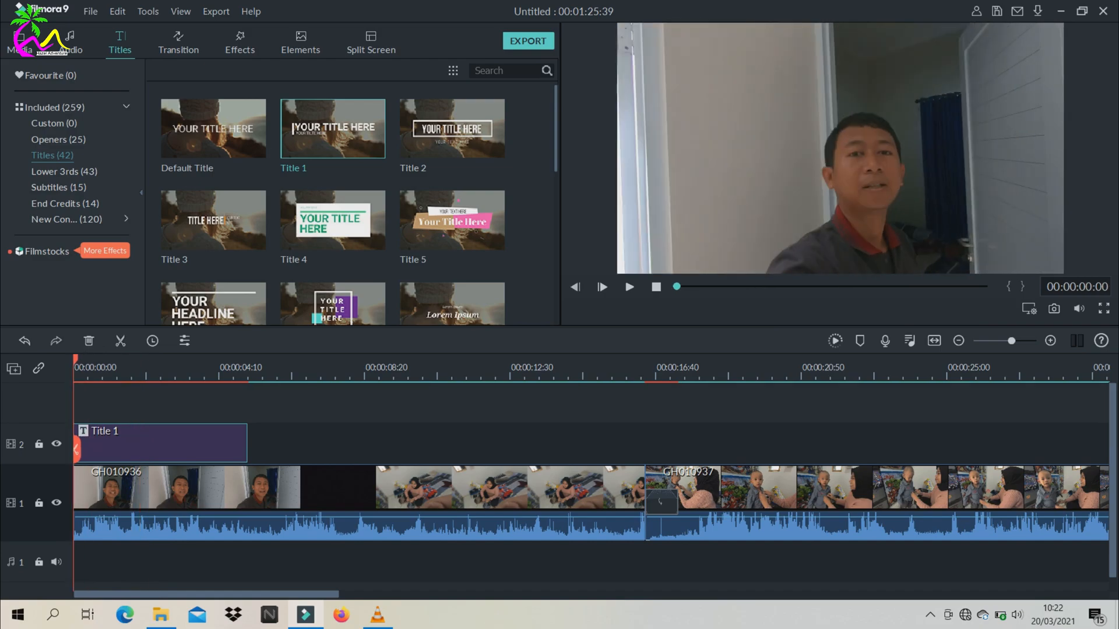
Step: Open Title 1 on video track 2 for editing and set its small subtitle line to "Villa Mutiara"
double_click(152, 444)
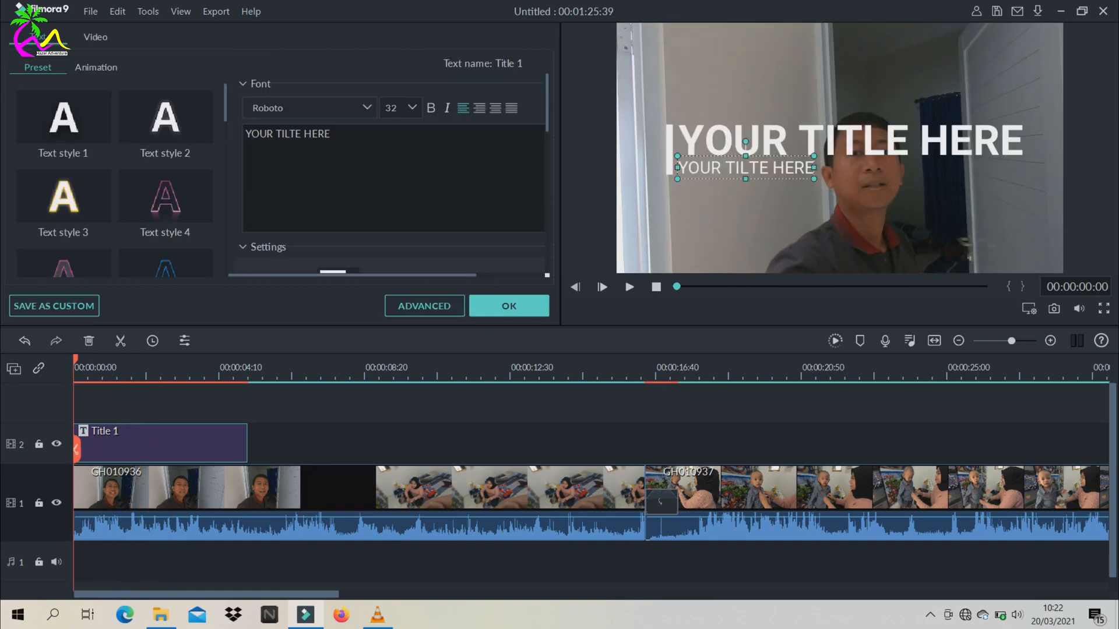
drag(330, 133, 245, 133)
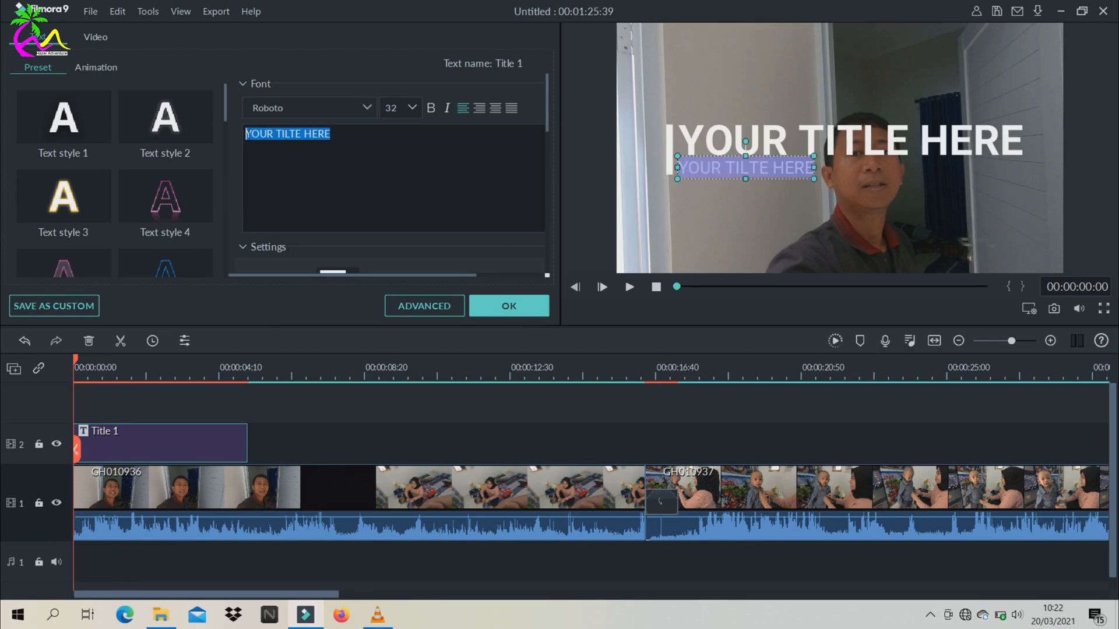
text(Vi)
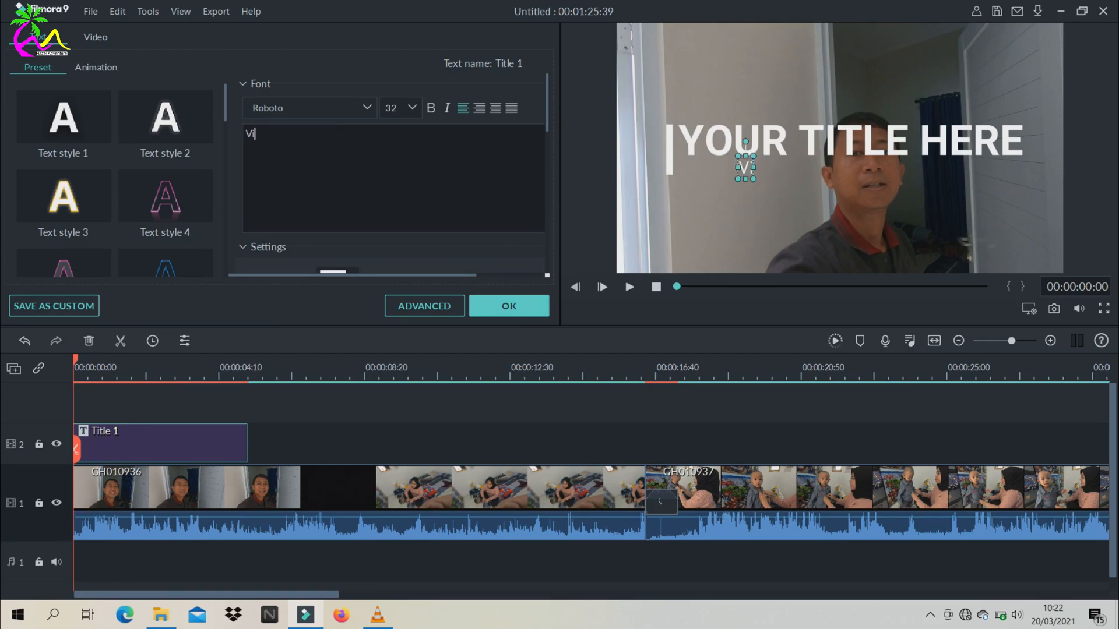
text(lla Mutiara)
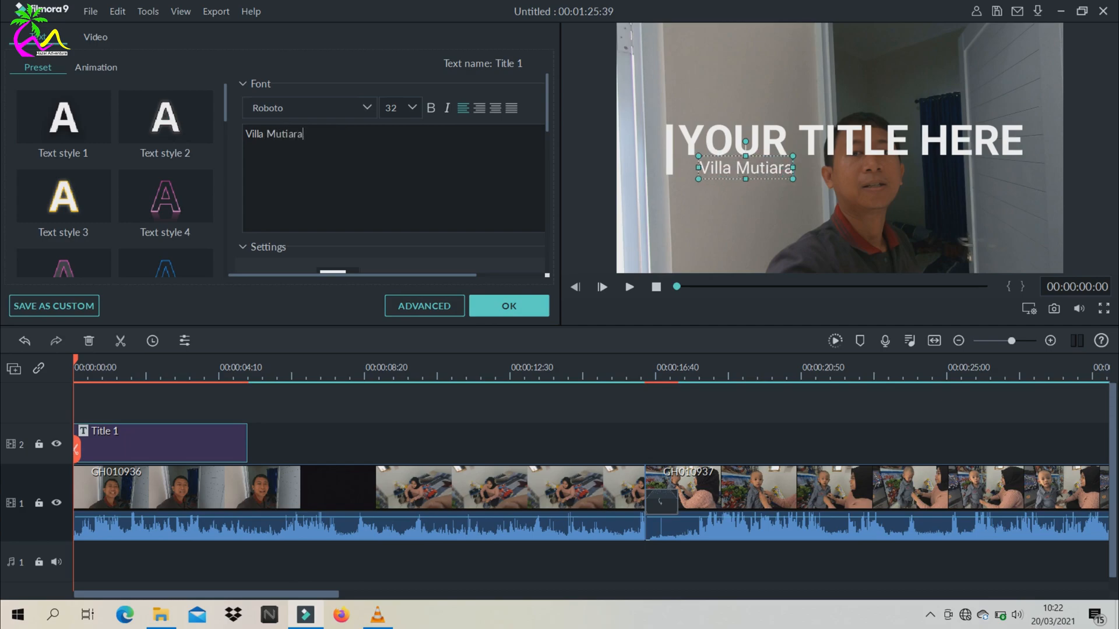
Step: Set Title 1's large main line to "Hazel Adventure", confirm the title edits, and play the timeline past the title's end
click(855, 139)
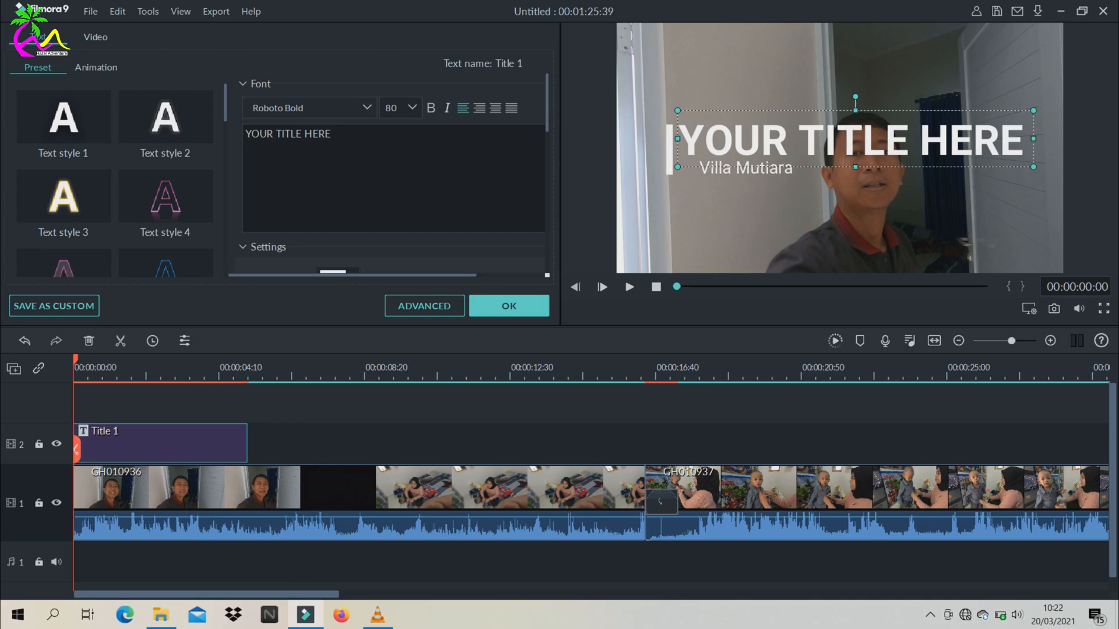
key(ctrl+a)
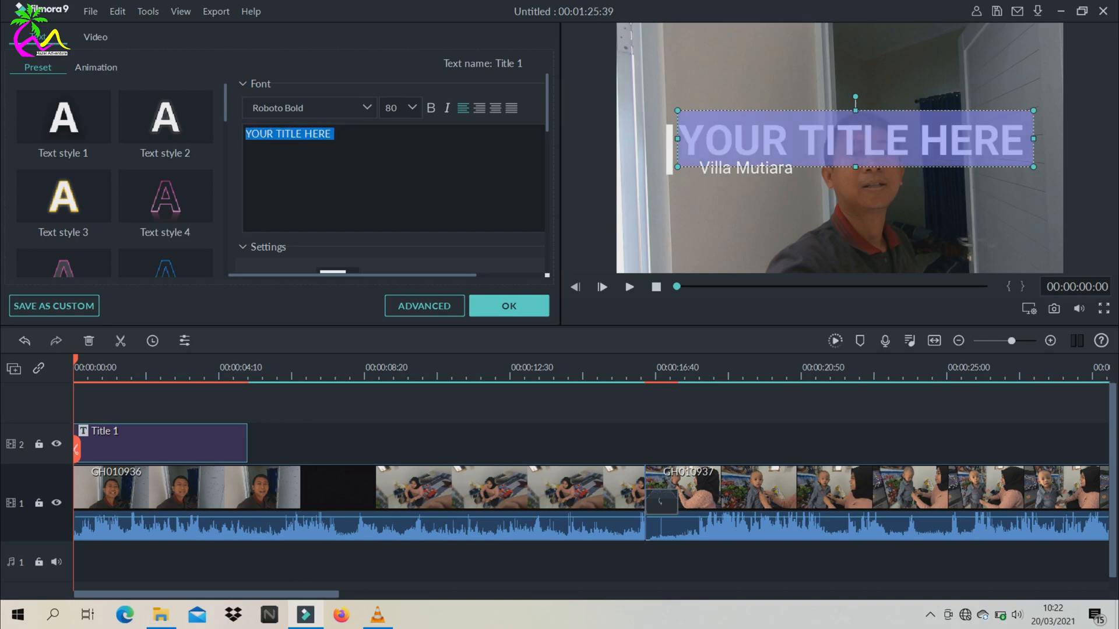
text(Hazel Adventure)
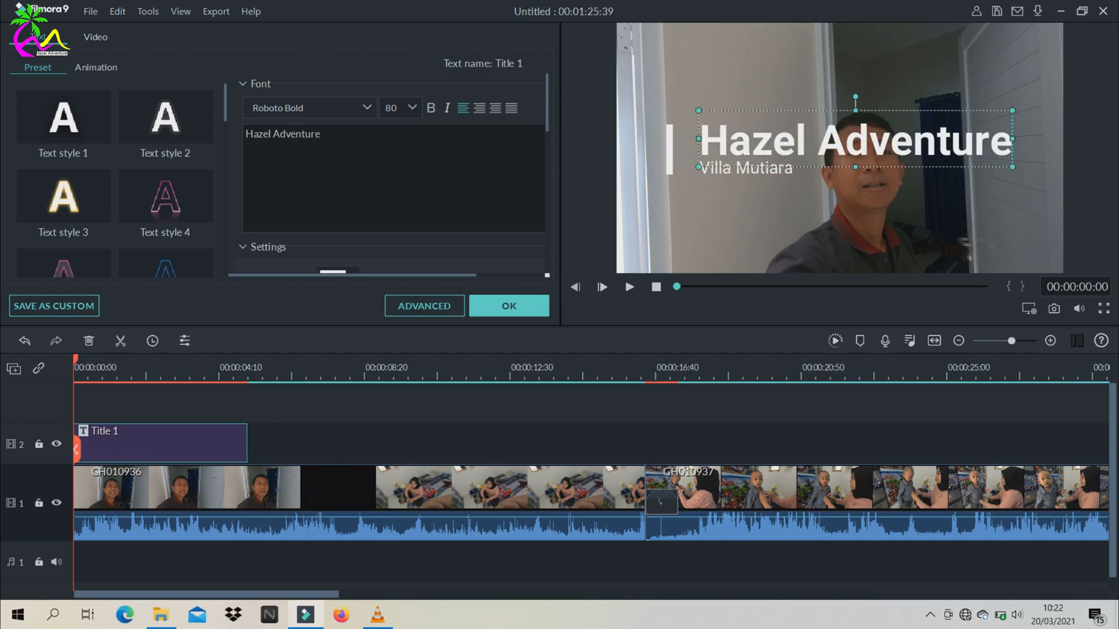
click(508, 305)
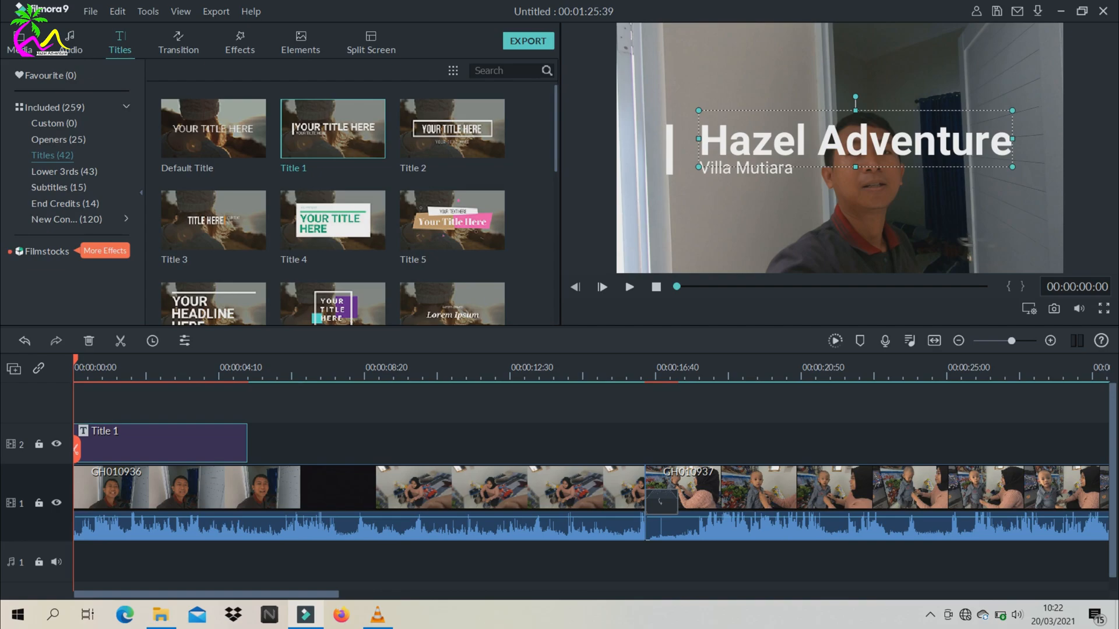
key(space)
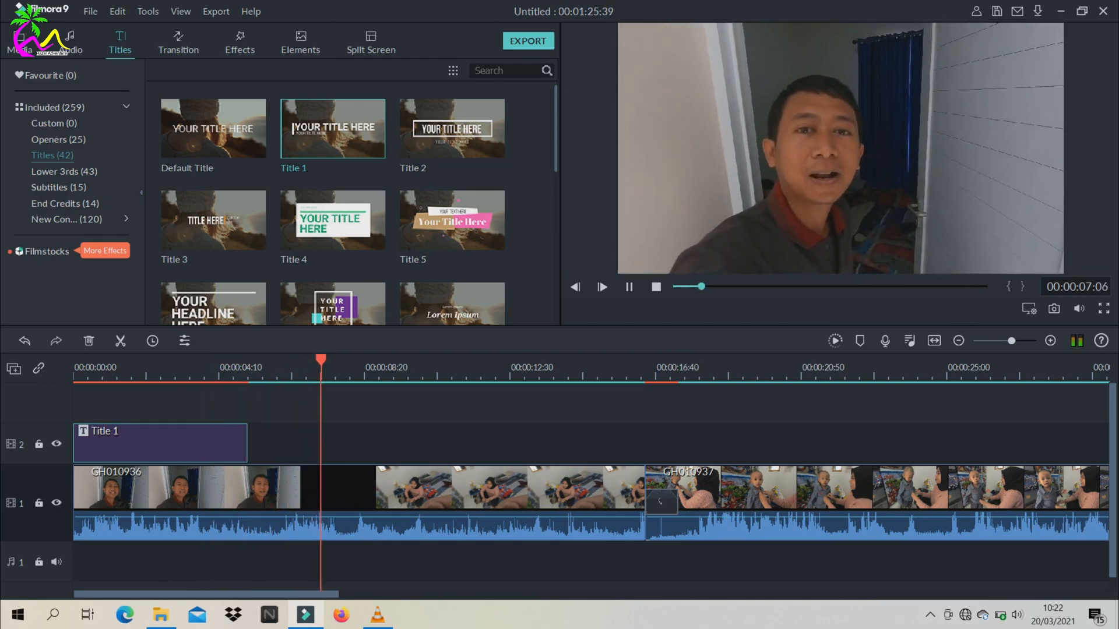
key(space)
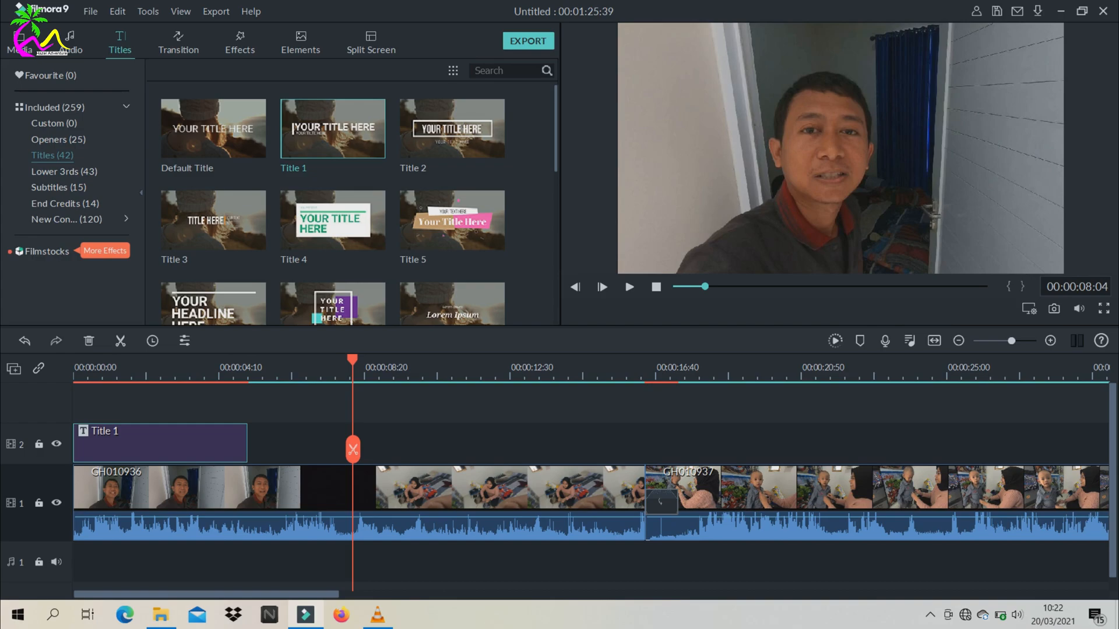
Step: Look through the presets in the Titles category, the full included collection, and the Openers category
scroll(349, 204, down, 5)
scroll(349, 203, up, 5)
scroll(350, 204, down, 5)
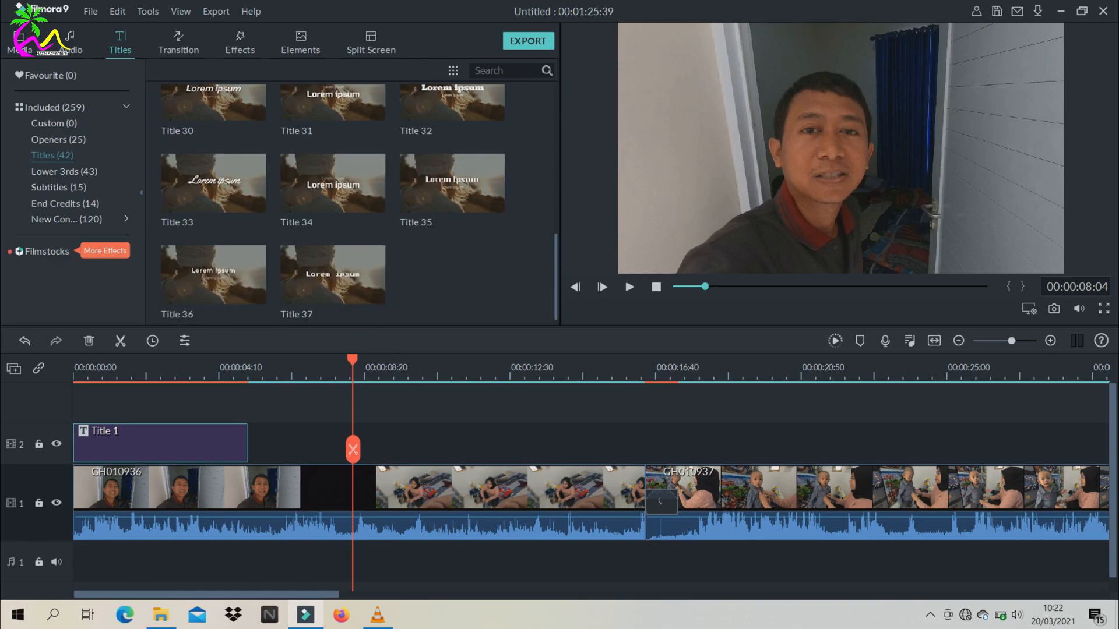
scroll(332, 134, up, 5)
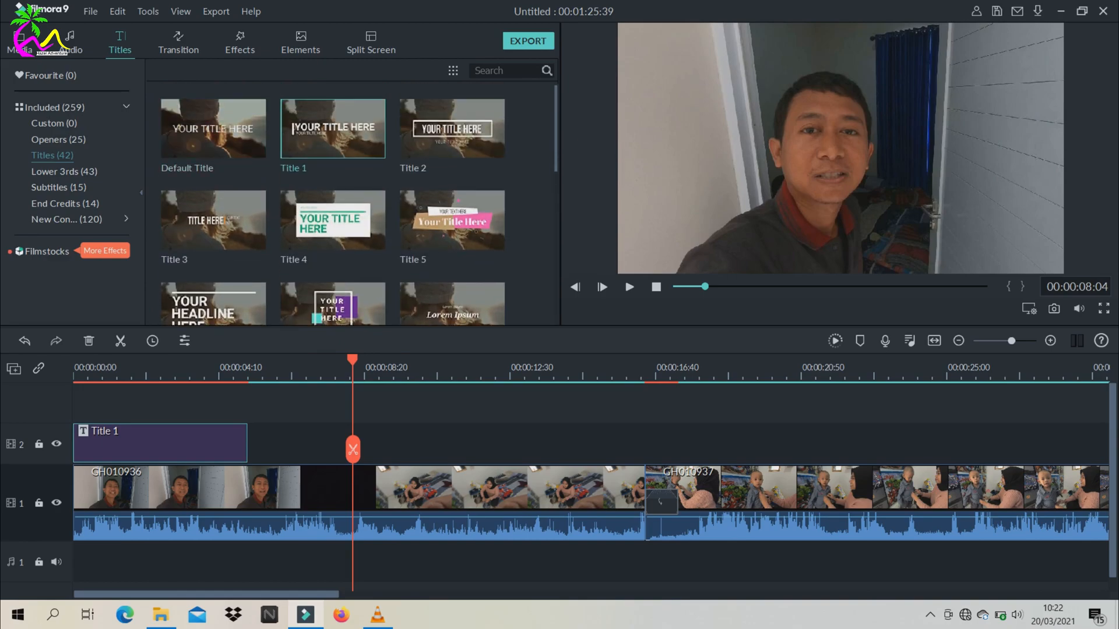
click(54, 107)
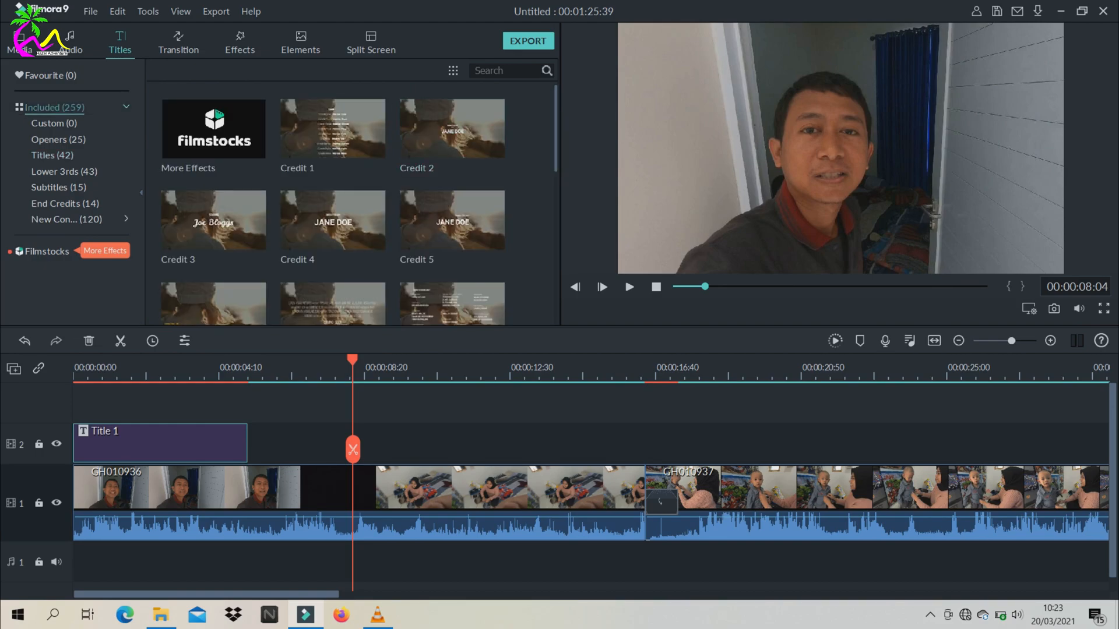
scroll(332, 204, down, 5)
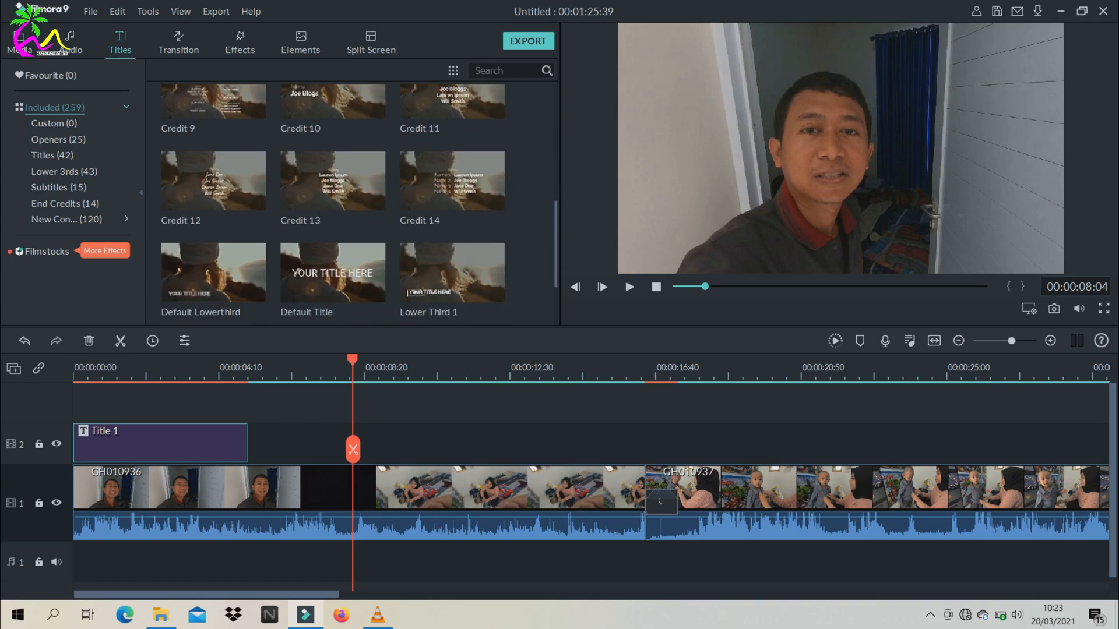
scroll(332, 204, down, 10)
scroll(332, 204, down, 3)
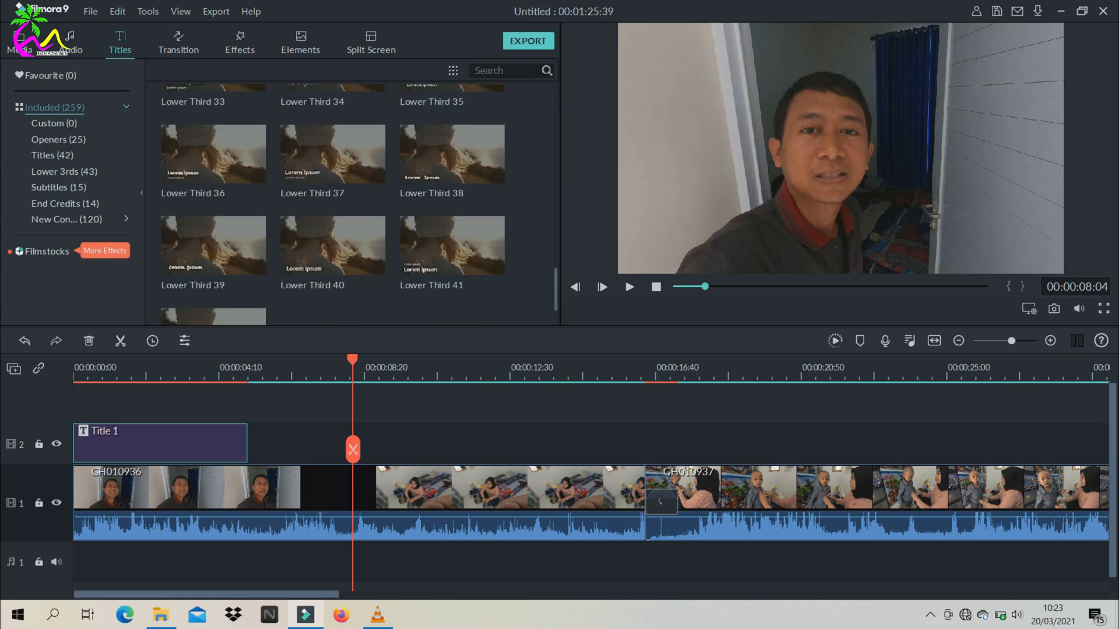
scroll(350, 204, up, 18)
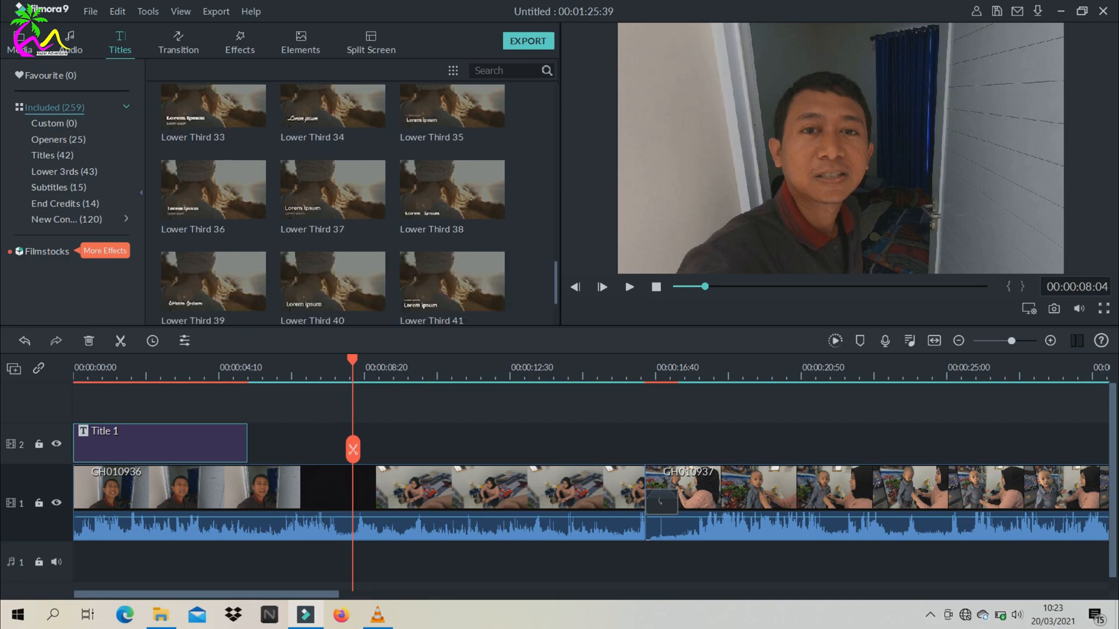
scroll(332, 203, down, 6)
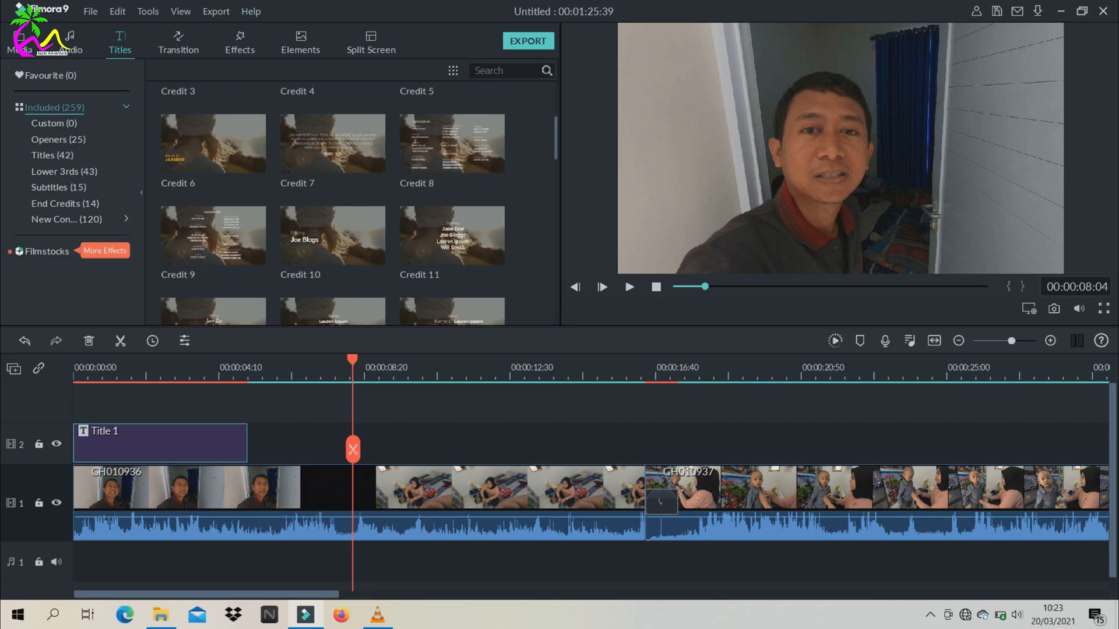
scroll(332, 204, down, 12)
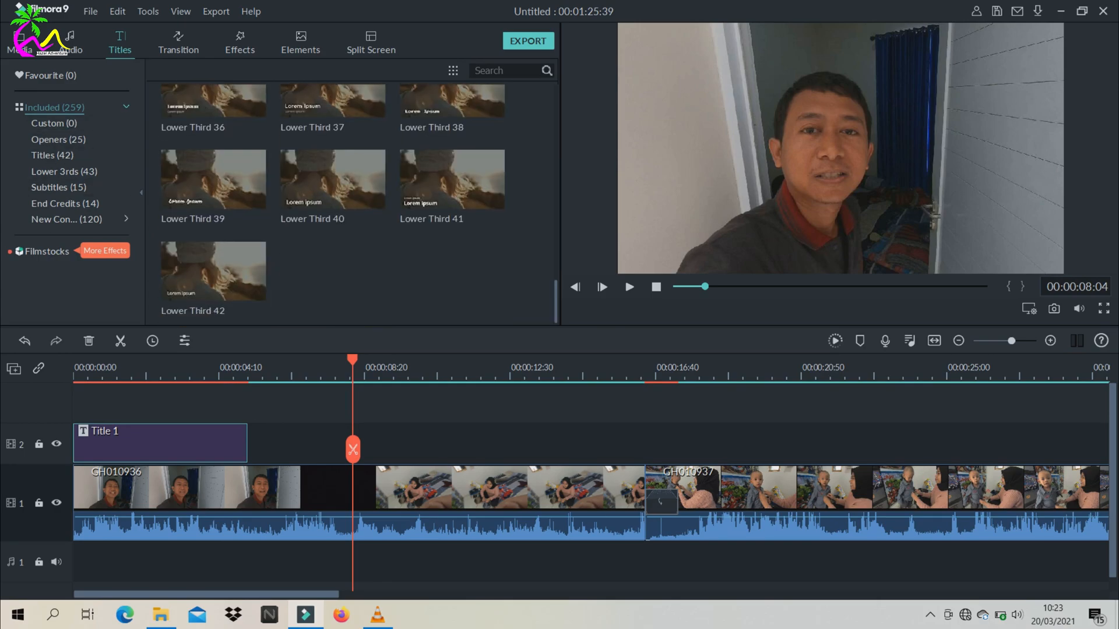
scroll(350, 204, up, 18)
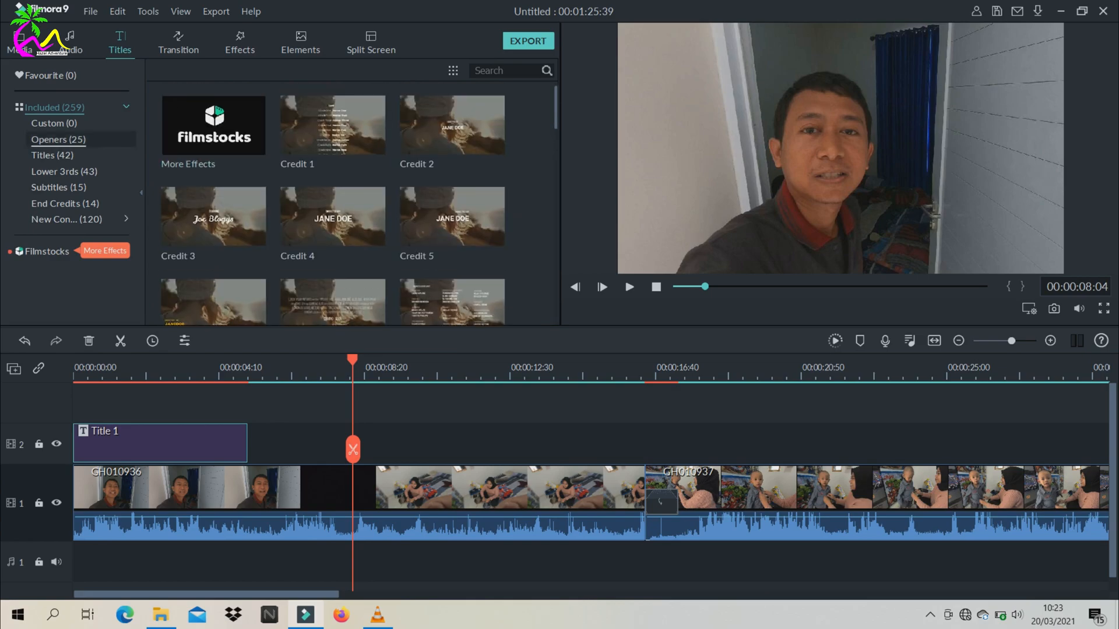
click(59, 139)
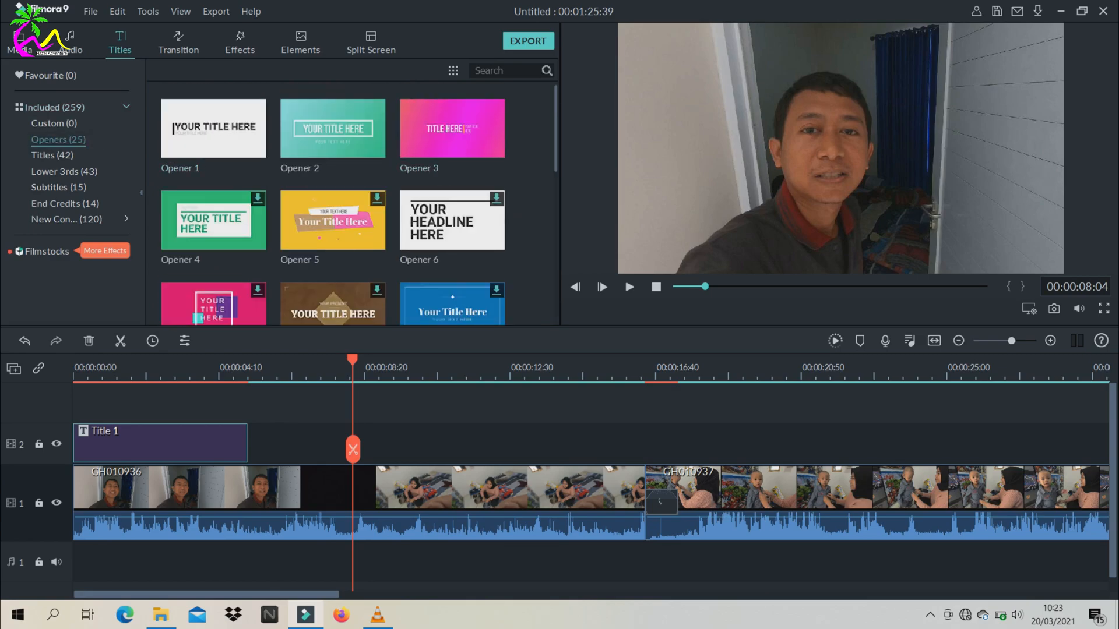
scroll(332, 204, down, 6)
scroll(332, 204, up, 6)
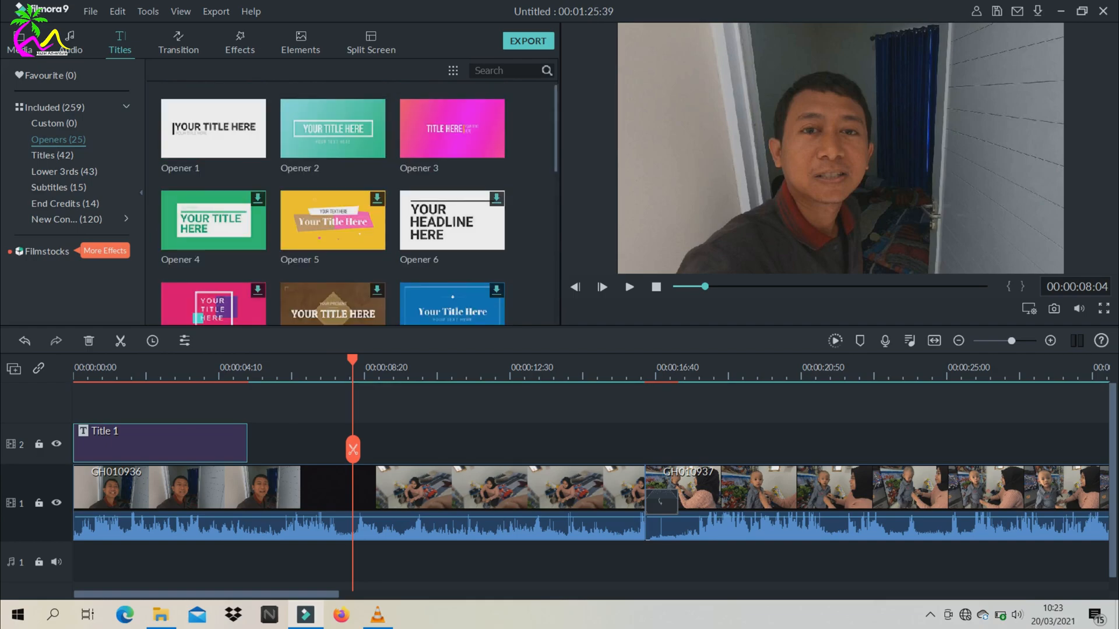
Step: Replay Title 1 from near the timeline start and delete it from video track 2
click(156, 369)
click(128, 369)
drag(128, 359, 93, 360)
key(space)
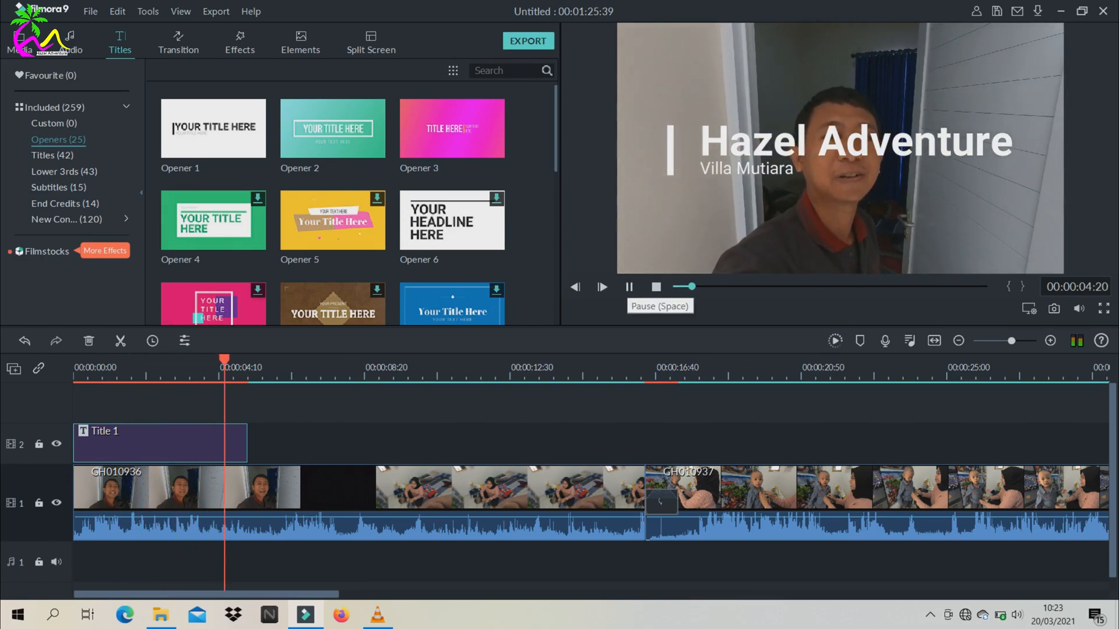
click(629, 286)
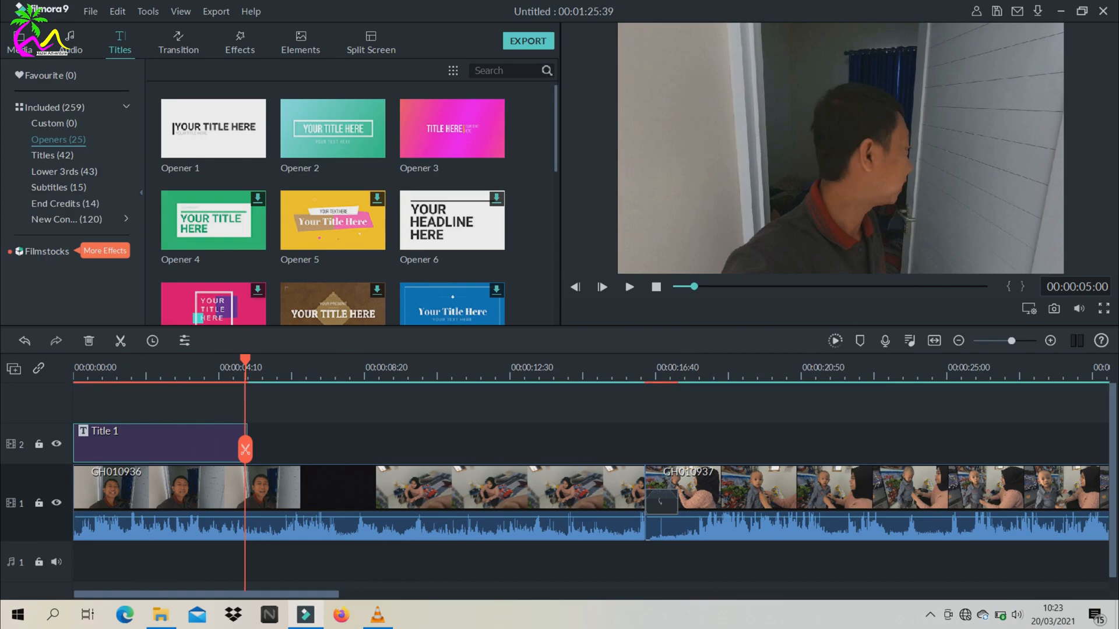
key(Delete)
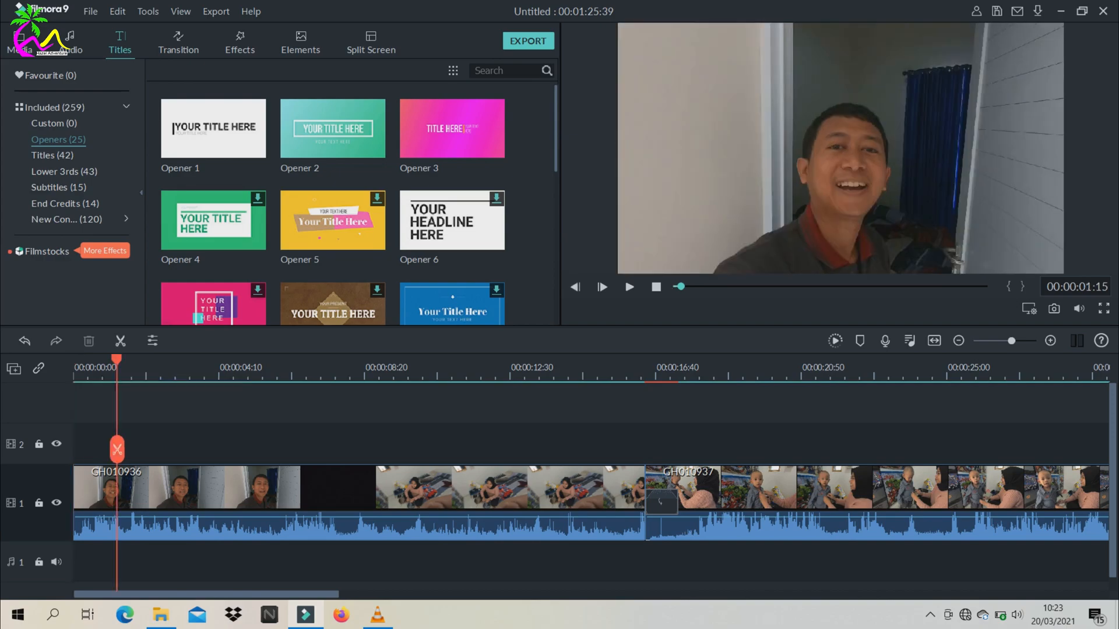
key(space)
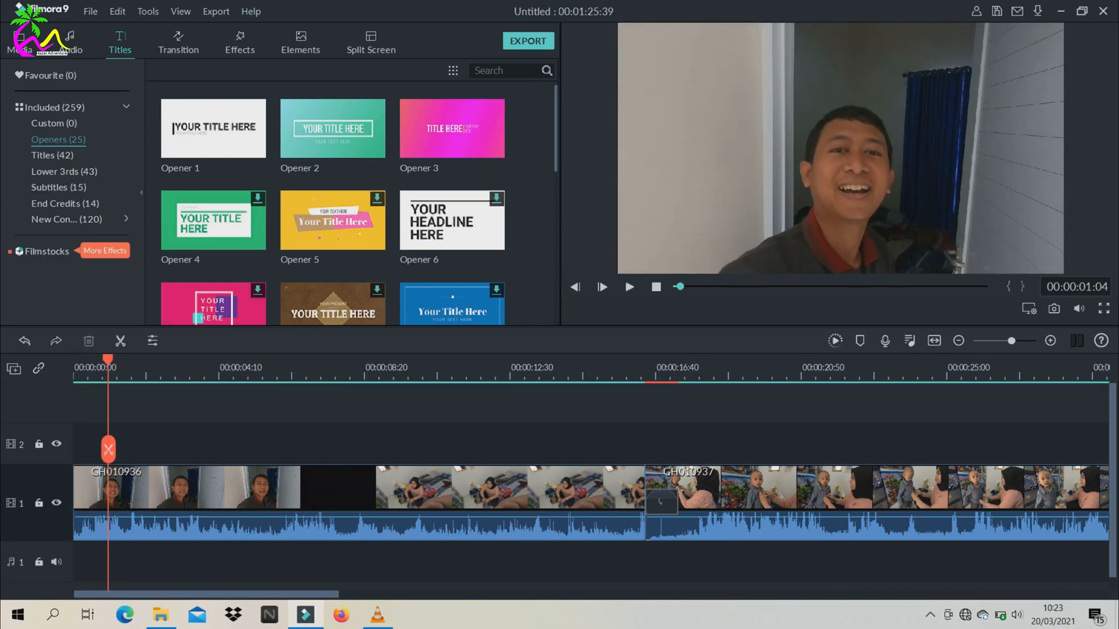
Step: Find Credit 10 among all the included titles and preview it
click(55, 107)
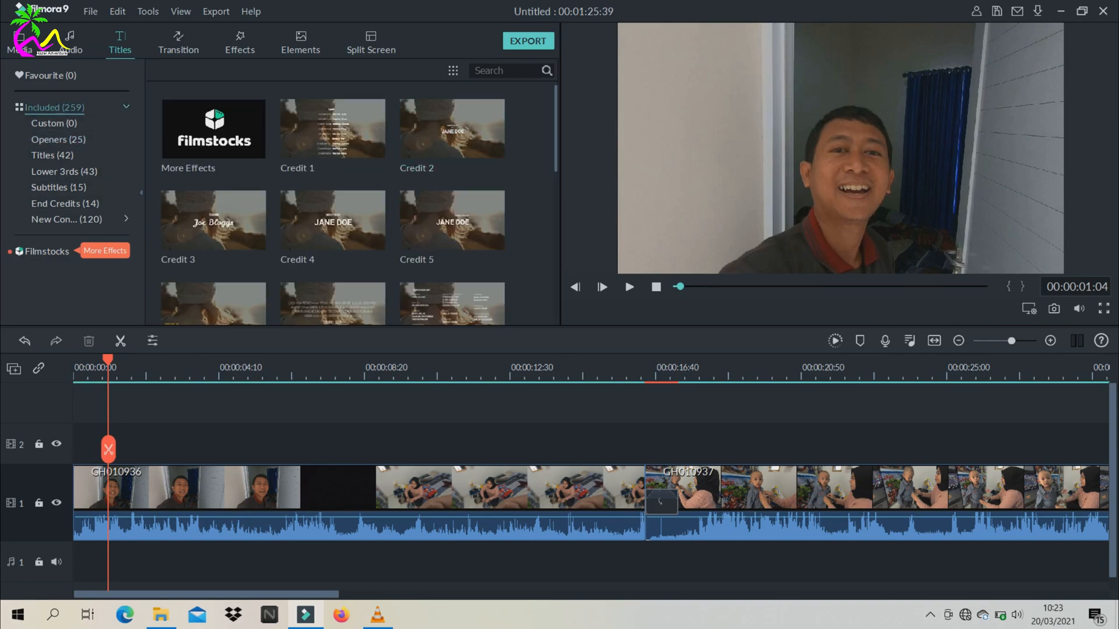
scroll(332, 205, down, 2)
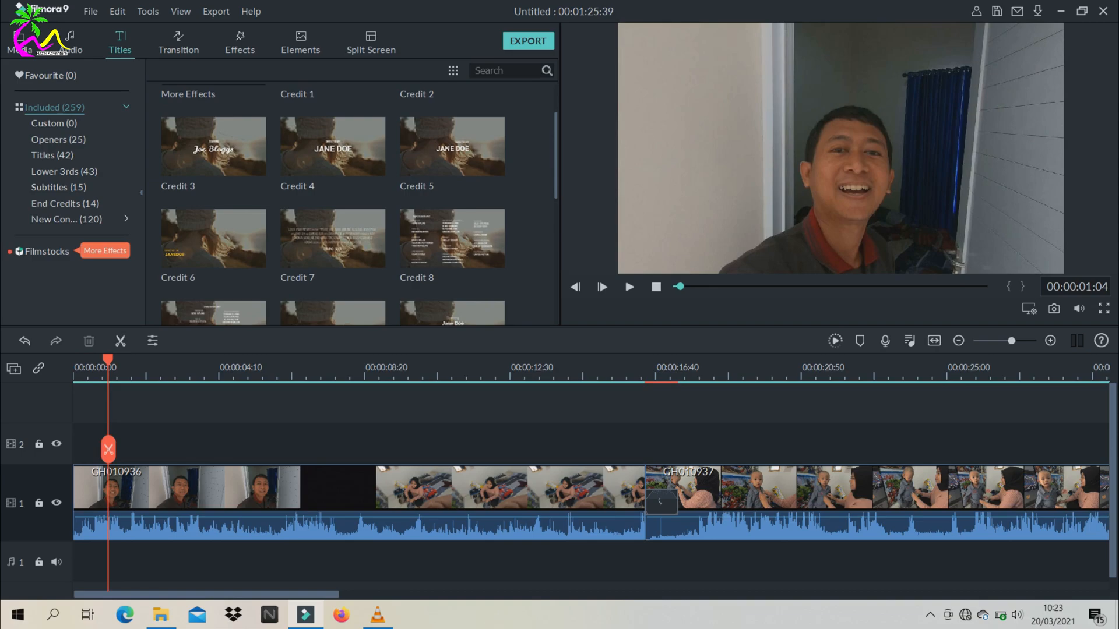
scroll(333, 204, down, 2)
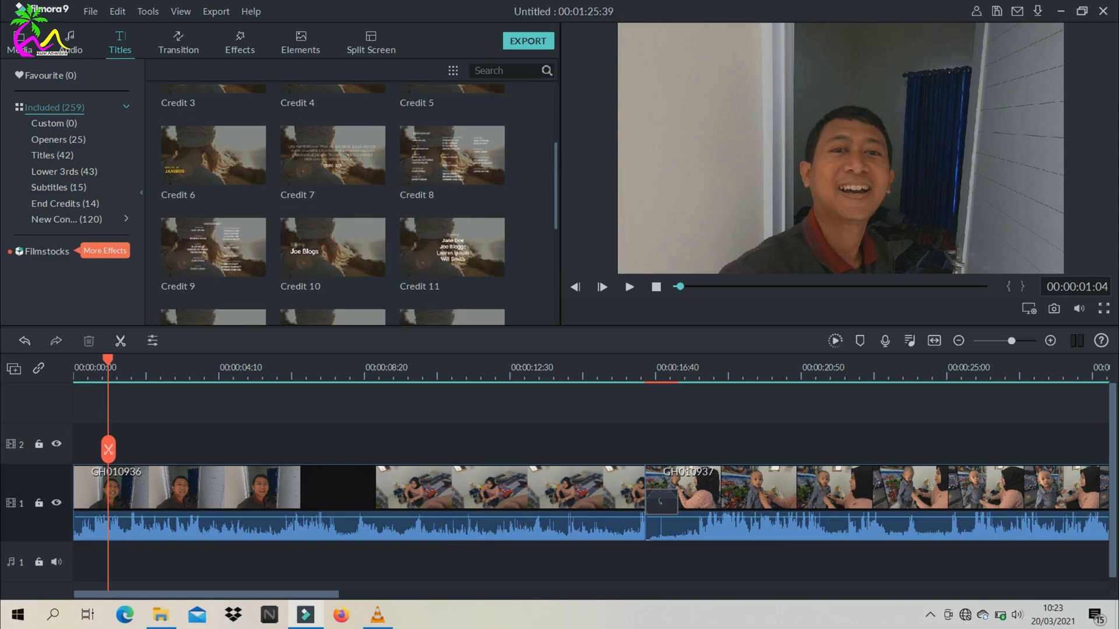
click(326, 253)
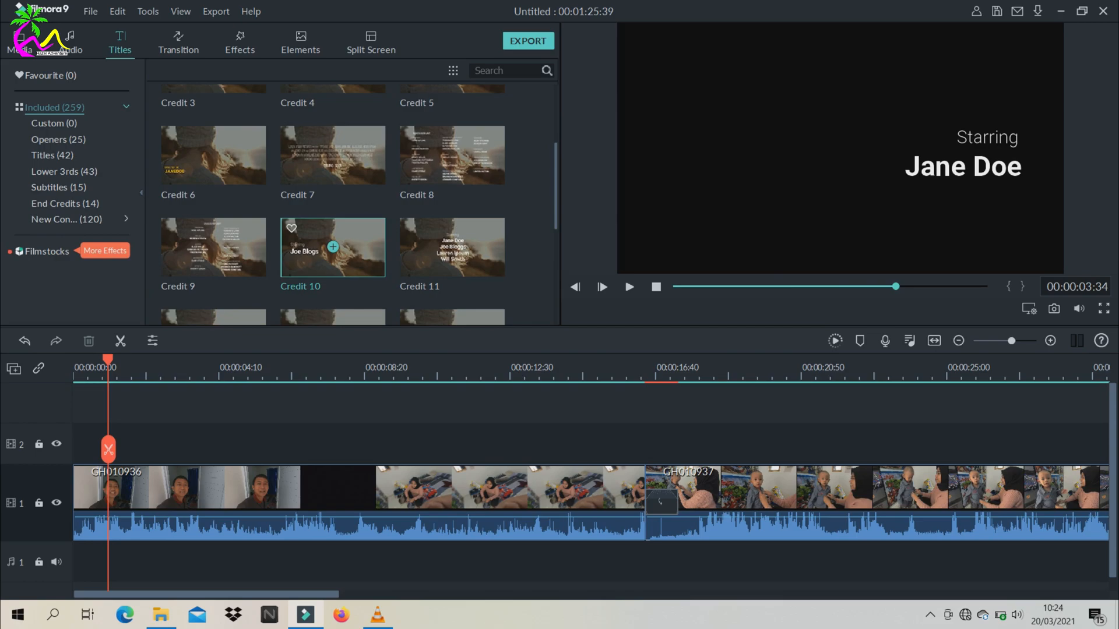
Step: Place Credit 10 at the start of video track 2 and replace "Joe Blogs" with the first performer's name
drag(327, 253, 76, 444)
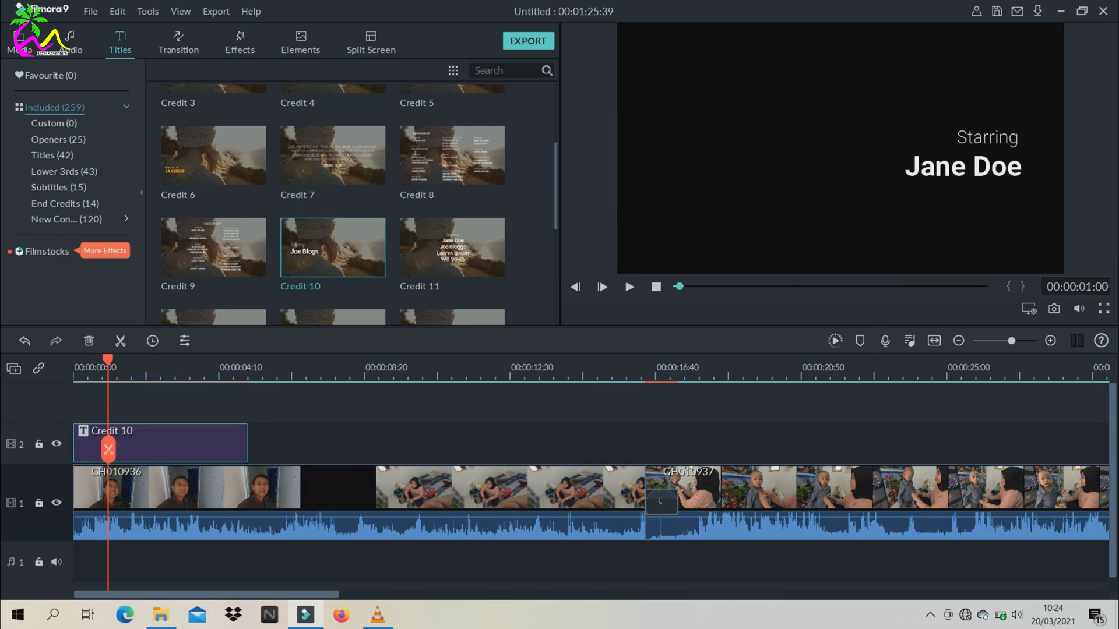
click(92, 367)
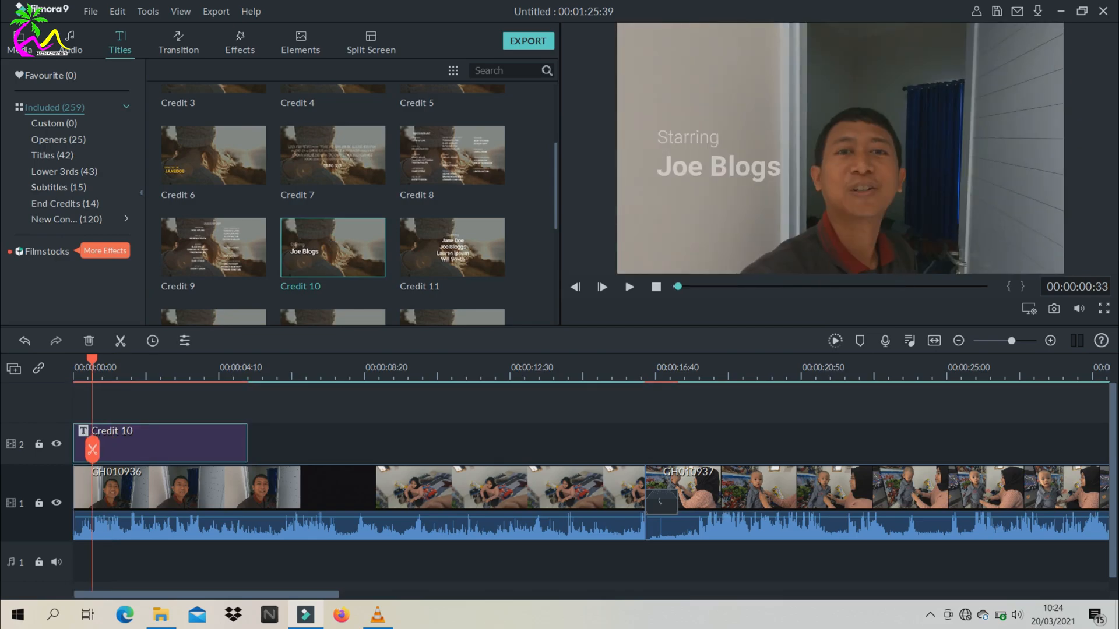
double_click(160, 446)
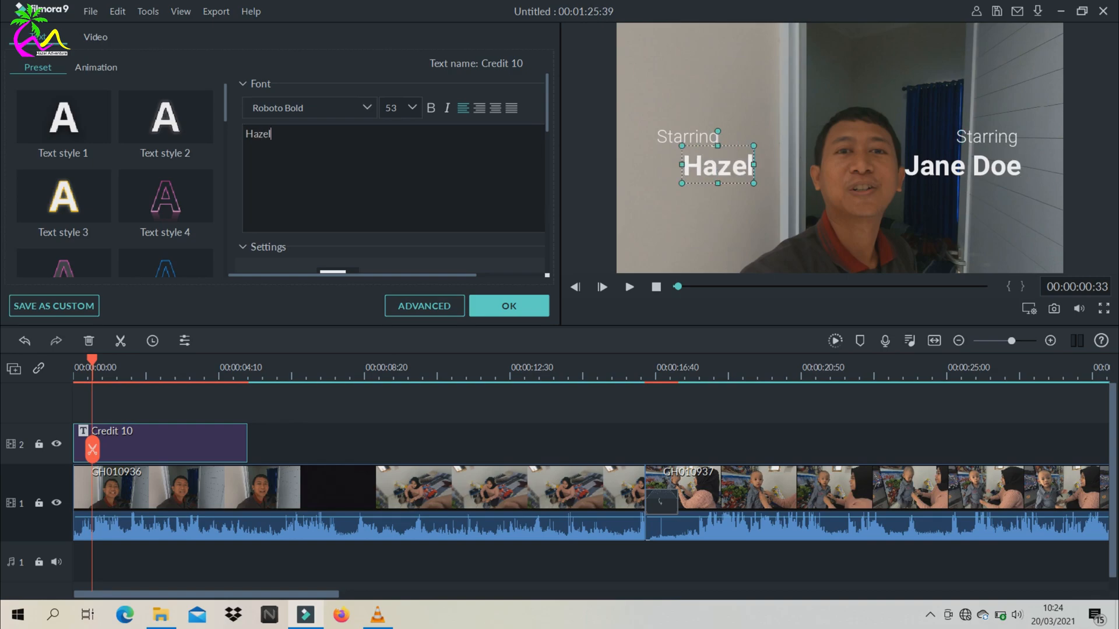
Step: Replace "Jane Doe" in Credit 10 with the second performer's name and confirm the title edits
click(961, 165)
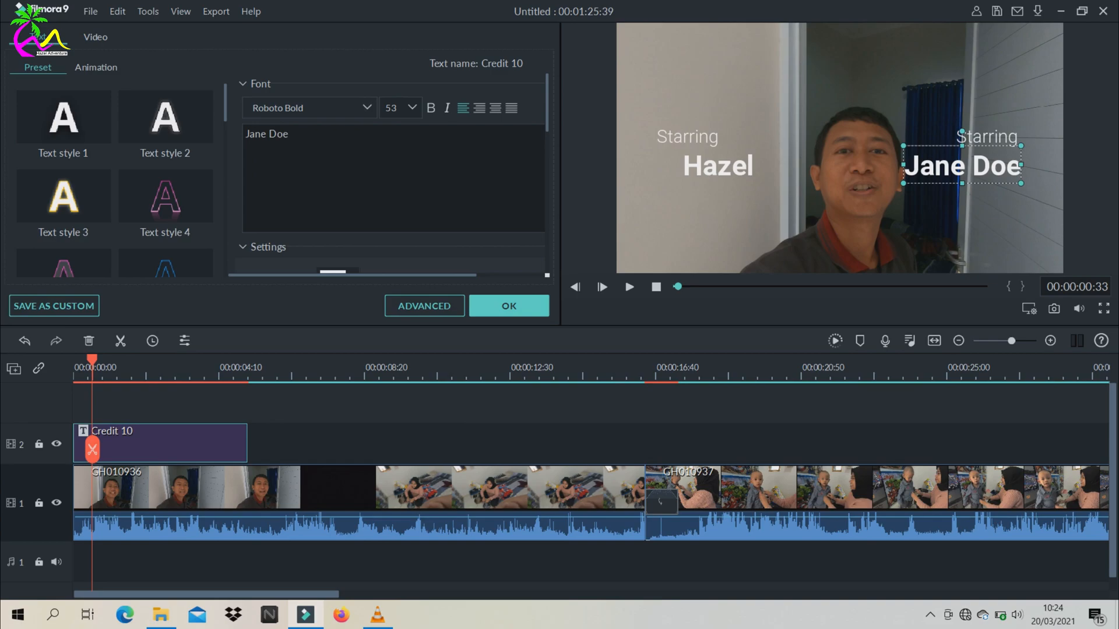
drag(289, 133, 245, 133)
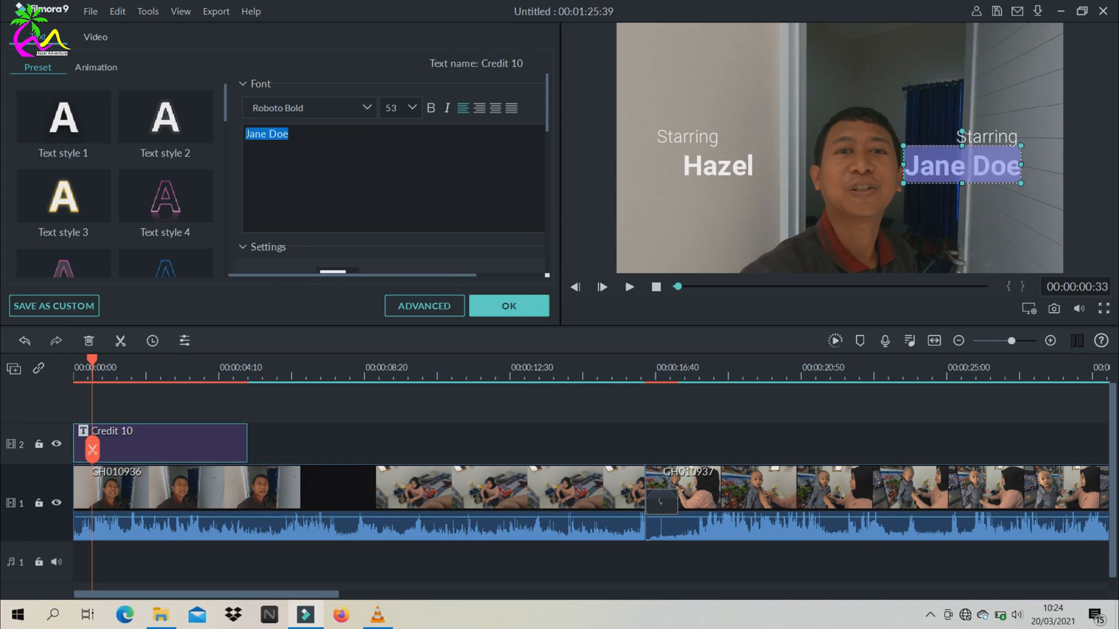
text(Zeeshan)
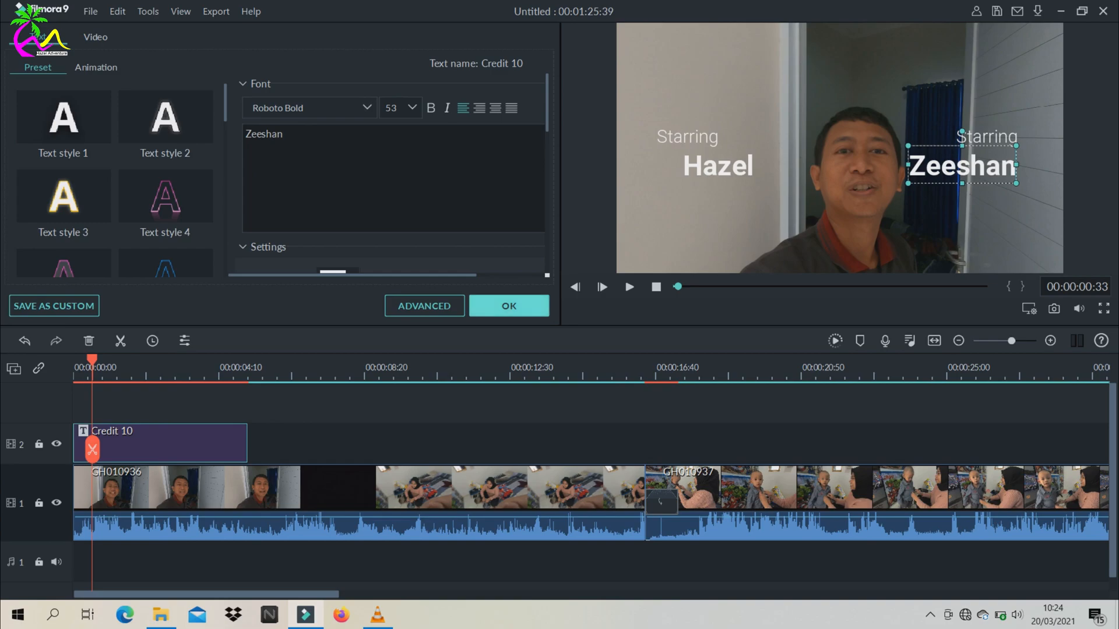
click(508, 306)
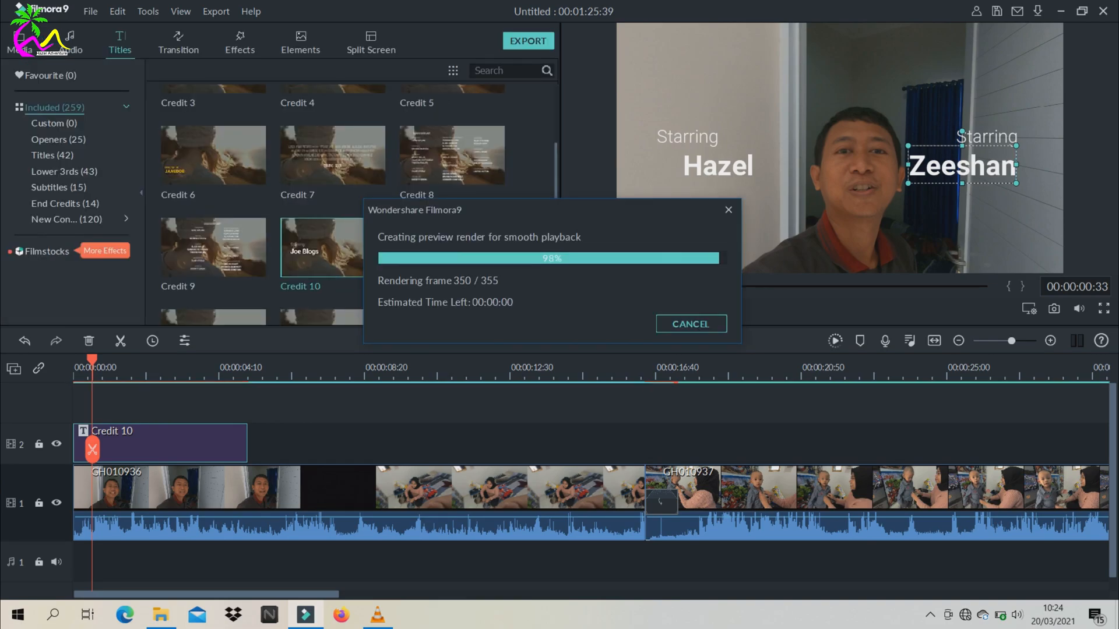
Step: Play the timeline from the start past Credit 10 and return the playhead to the middle of the first starring credit
drag(92, 359, 74, 359)
key(space)
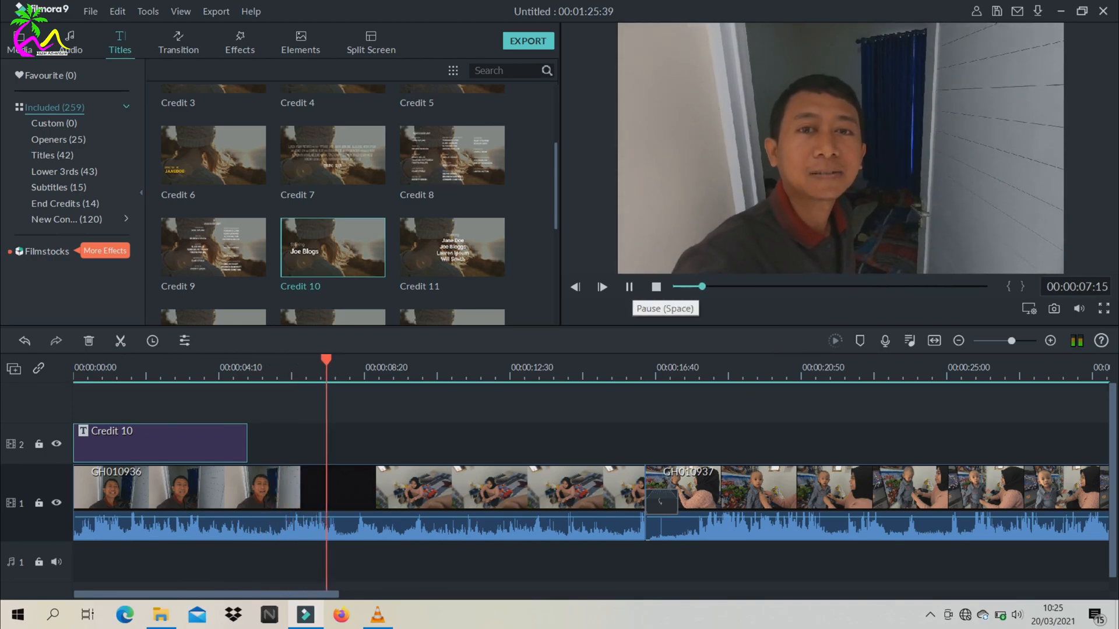
key(space)
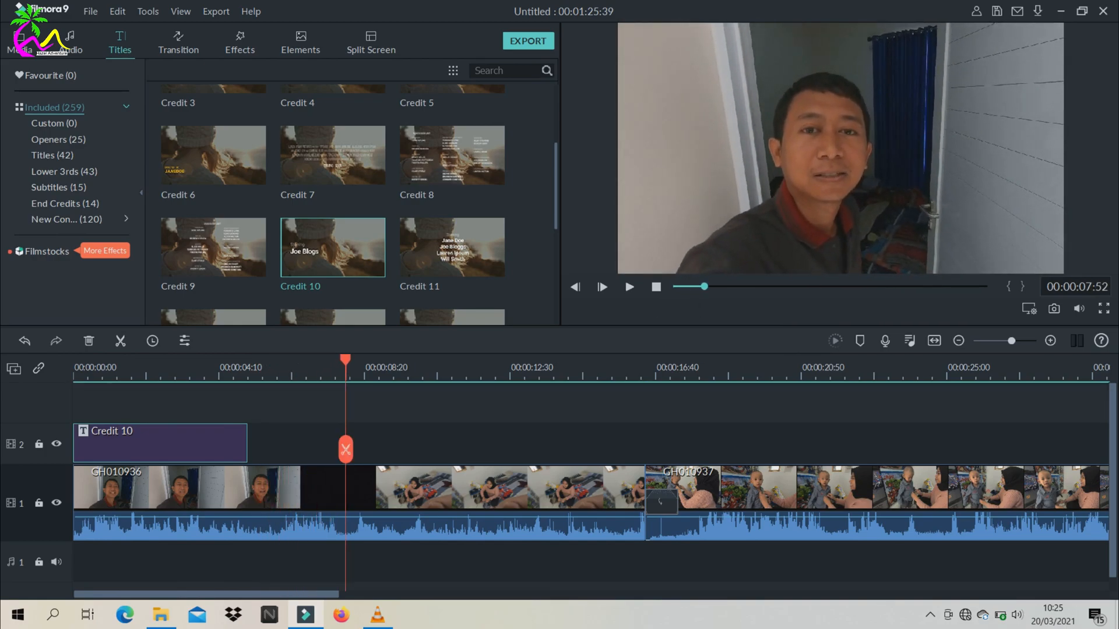
drag(345, 448, 118, 449)
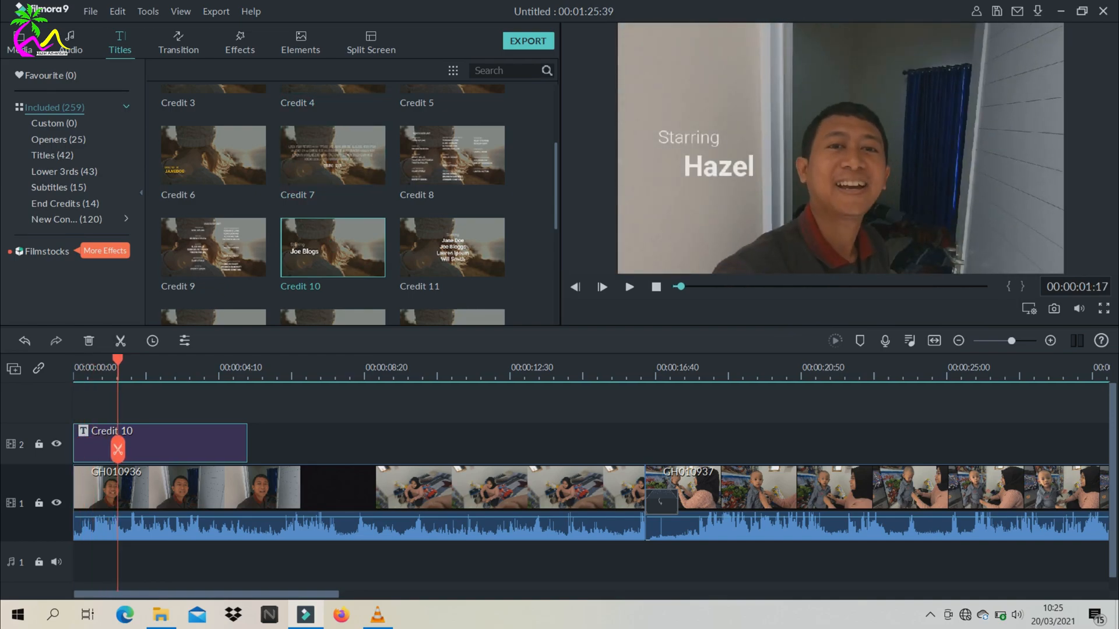
Step: Look through the included title presets, from the credits to the new lower thirds
scroll(350, 204, up, 5)
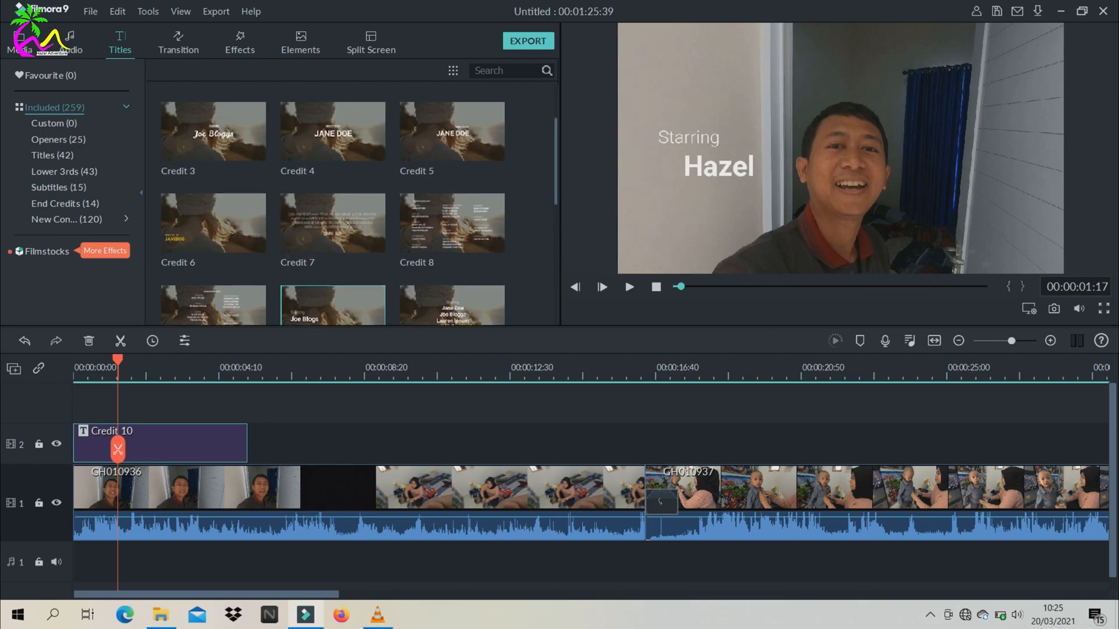
scroll(349, 204, down, 11)
scroll(358, 205, down, 10)
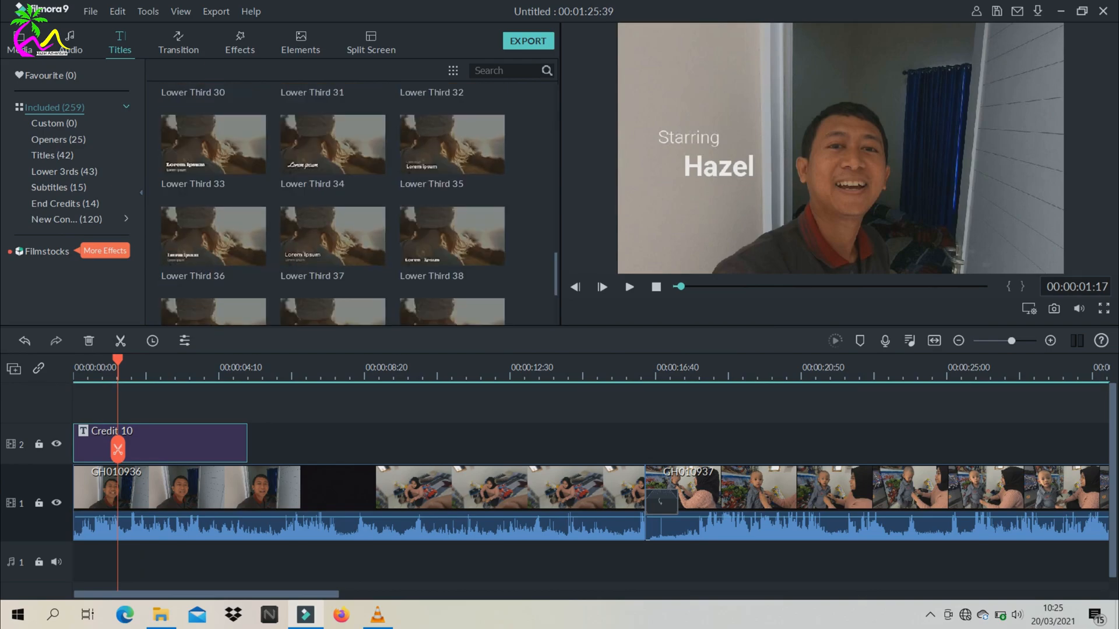
scroll(359, 206, up, 20)
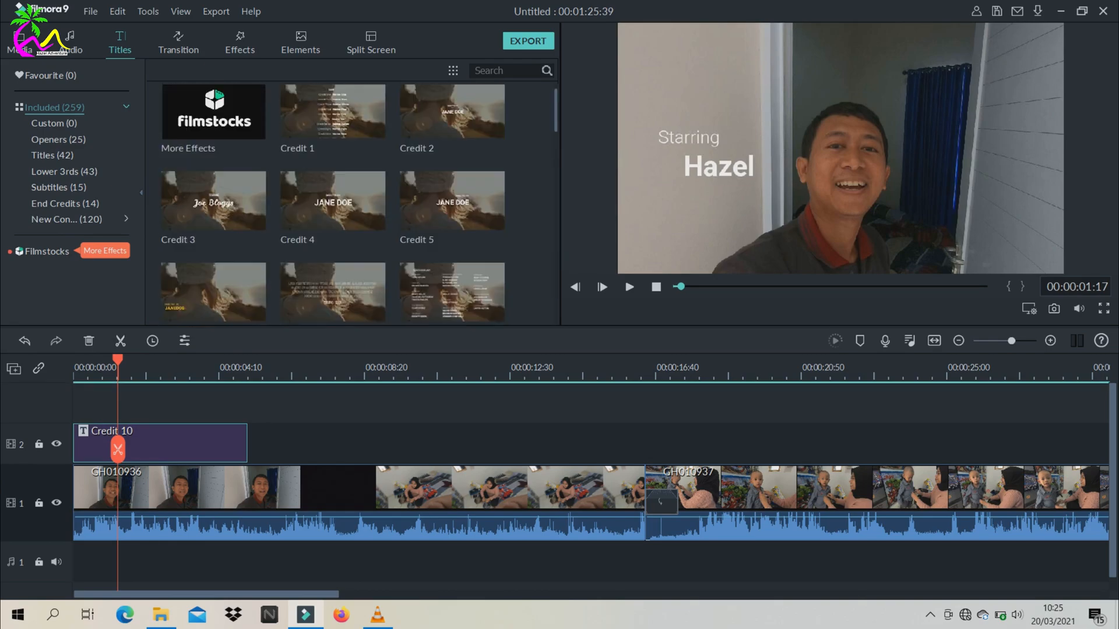
scroll(359, 205, down, 20)
scroll(359, 205, up, 20)
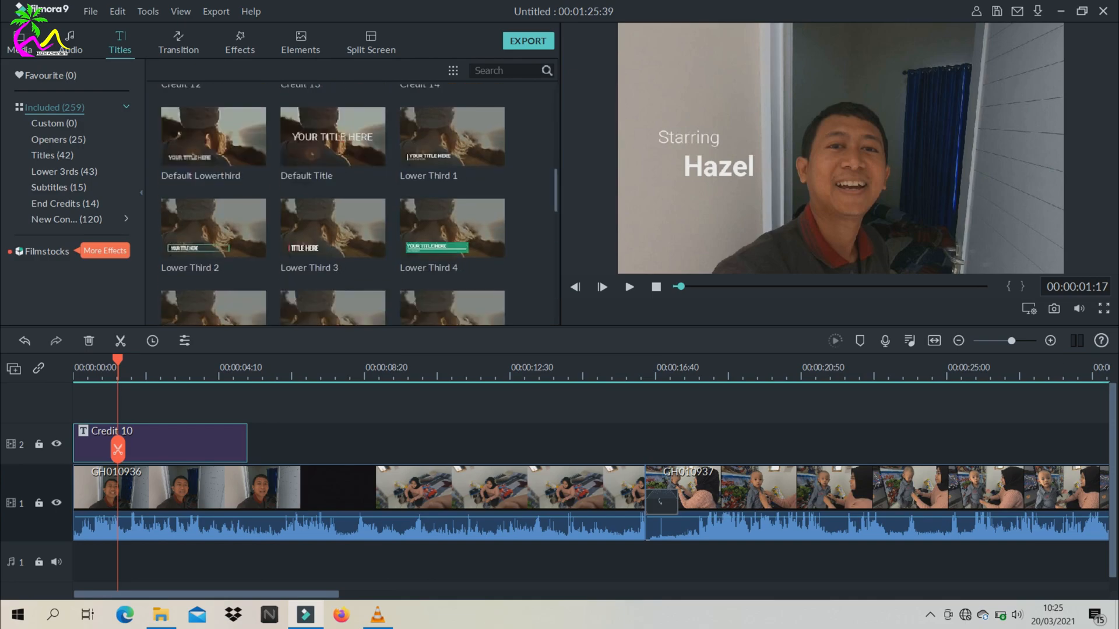
scroll(359, 205, down, 20)
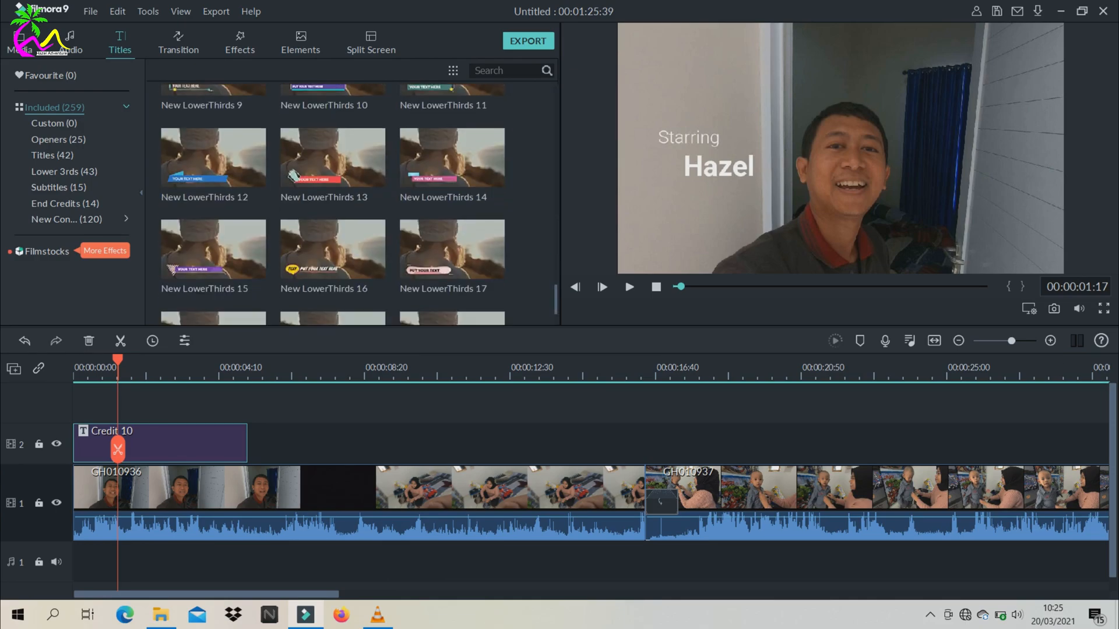
scroll(359, 205, up, 15)
scroll(359, 205, up, 5)
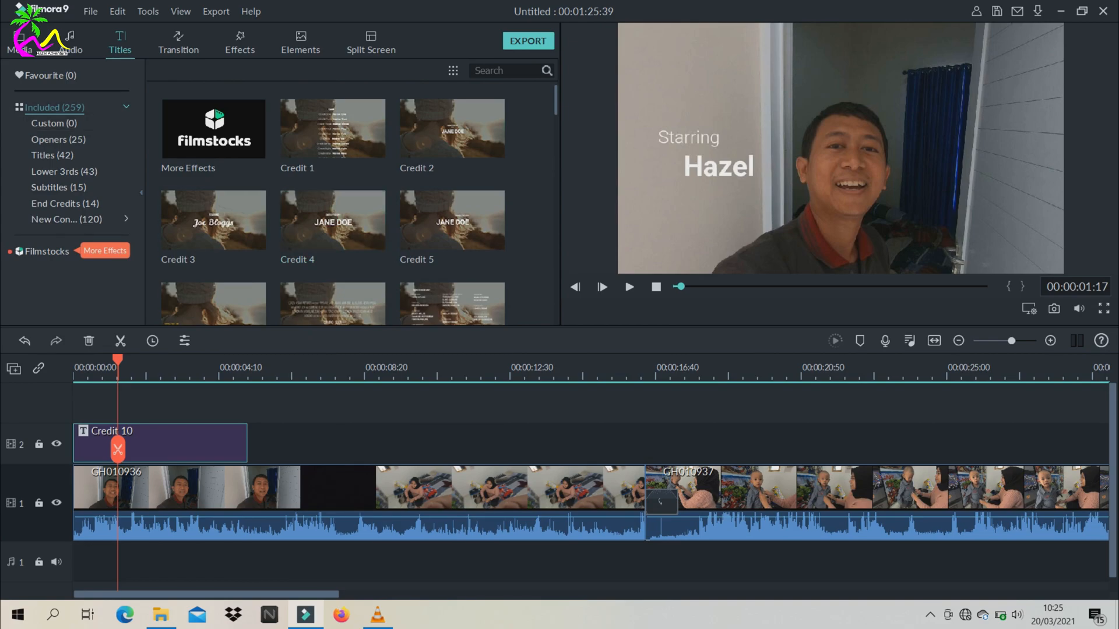
scroll(359, 204, down, 3)
scroll(359, 204, up, 3)
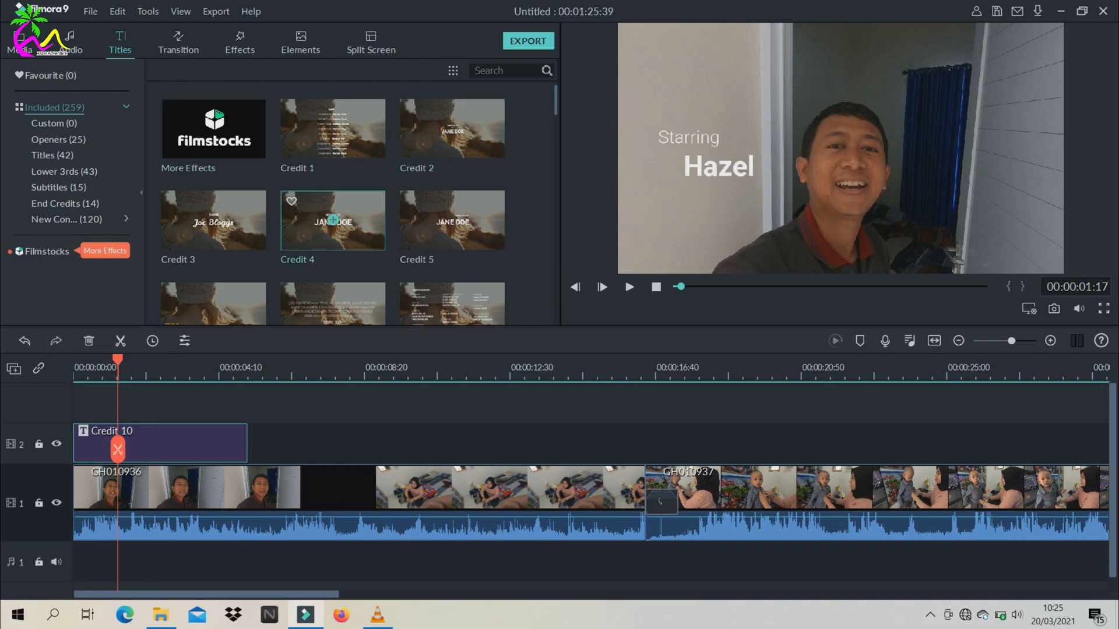
scroll(359, 204, down, 3)
scroll(359, 203, up, 3)
Step: Return the playhead to the timeline start, switch to File Explorer and open the Lagu Video folder on drive C
drag(118, 360, 73, 360)
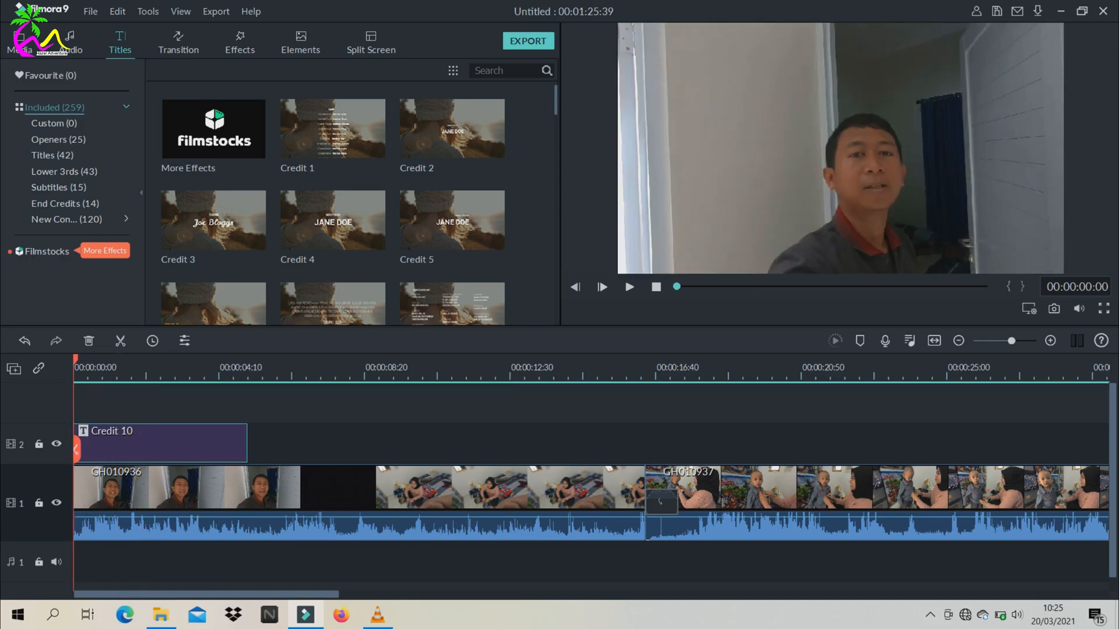
mouse_move(76, 449)
mouse_down()
mouse_move(105, 449)
mouse_move(74, 449)
mouse_up()
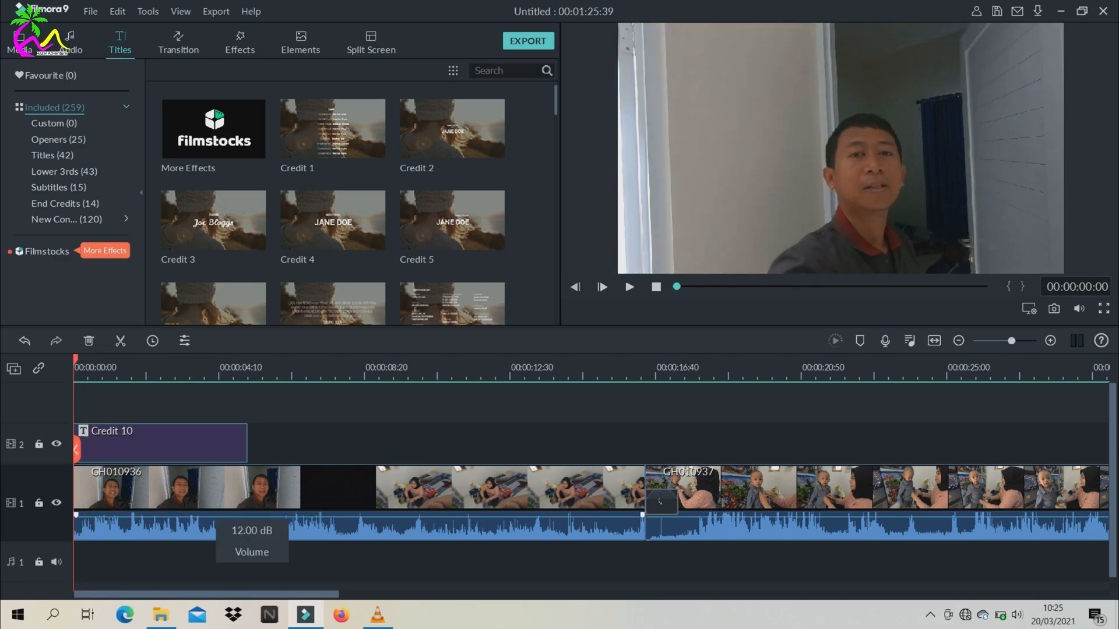
mouse_move(160, 615)
click(161, 551)
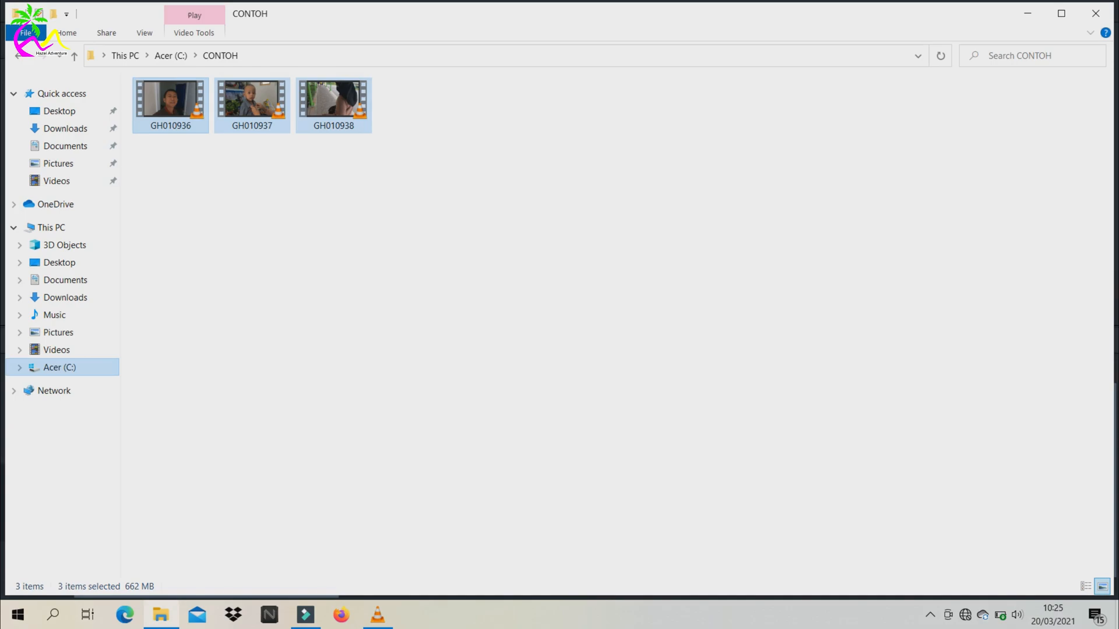
click(59, 368)
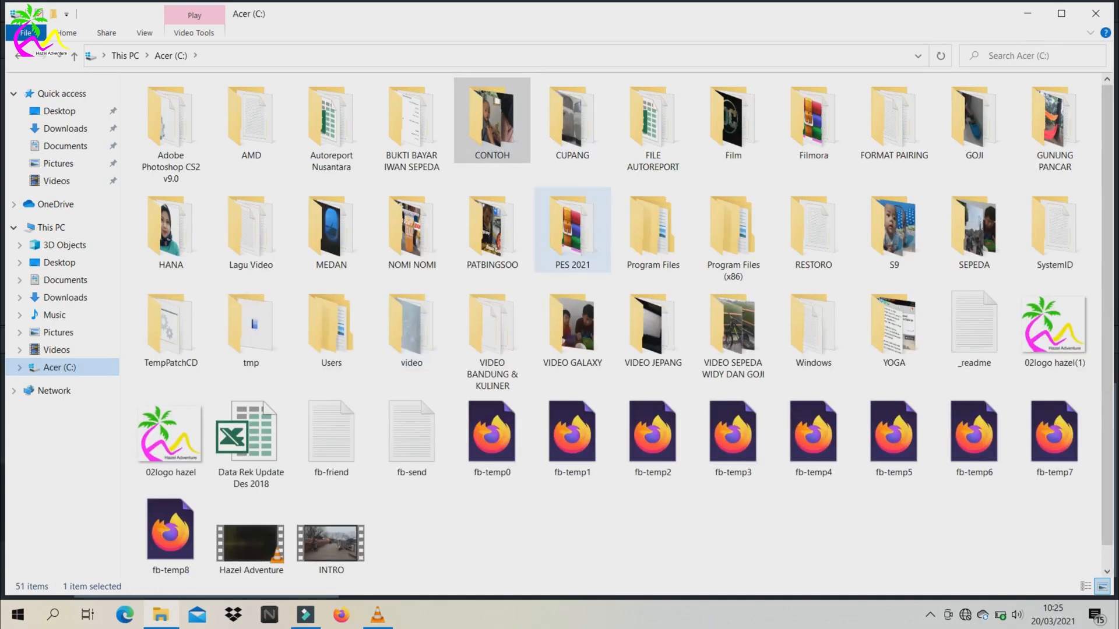
click(653, 125)
key(l)
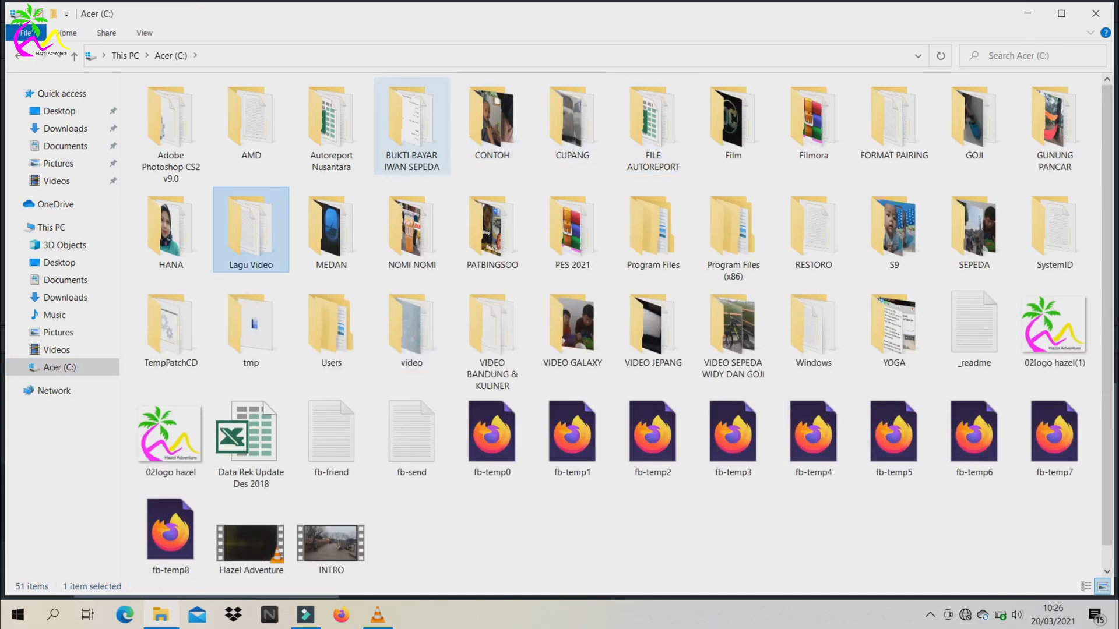
double_click(250, 233)
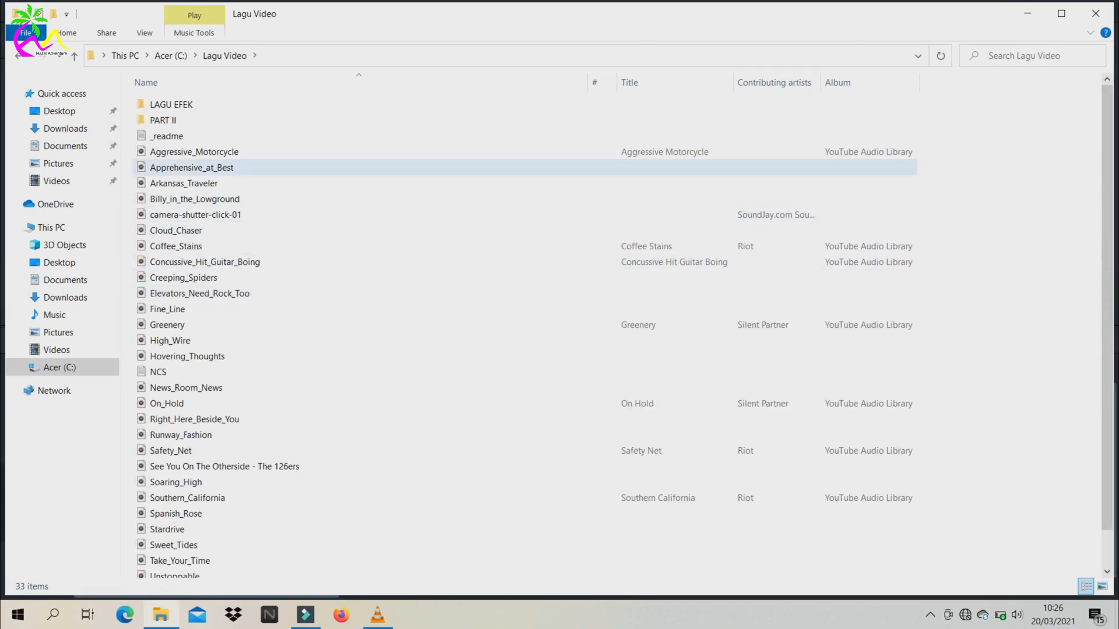
Step: Check the sound effects in the LAGU EFEK folder and open the PART II music folder
double_click(171, 104)
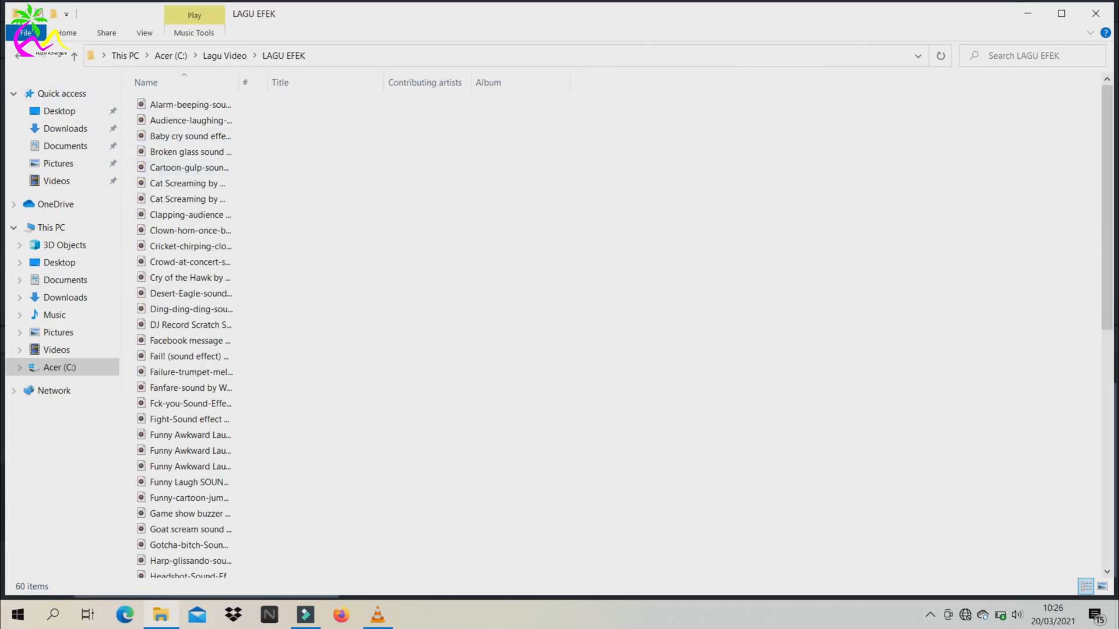
click(18, 56)
double_click(169, 120)
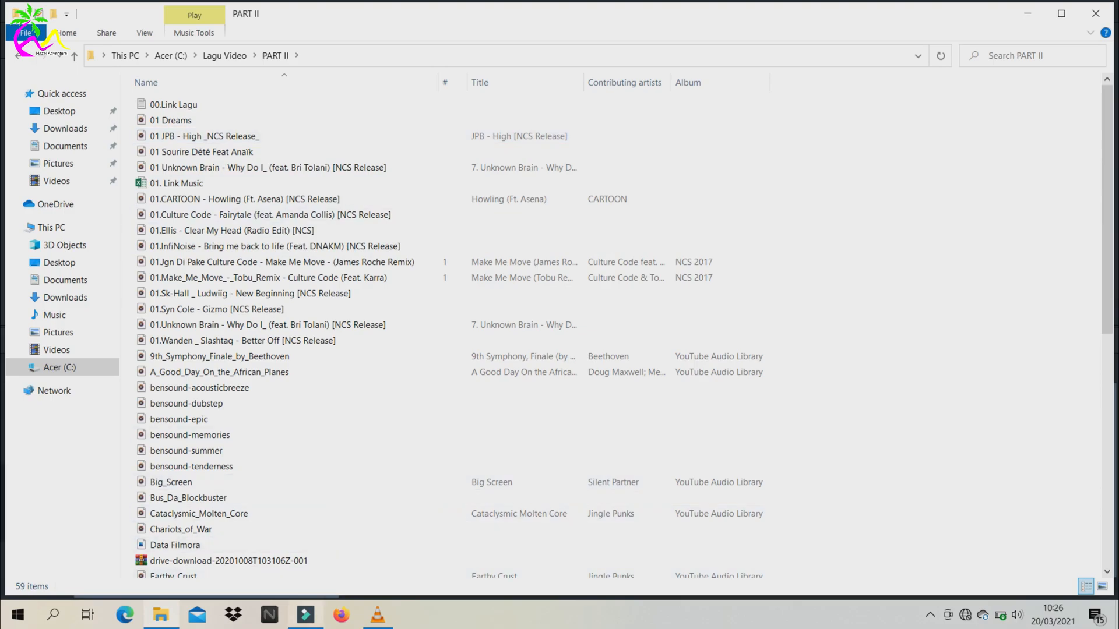
Step: Import the song "01 JPB - High _NCS Release_" from the PART II folder into the Filmora9 project media
click(306, 614)
click(20, 45)
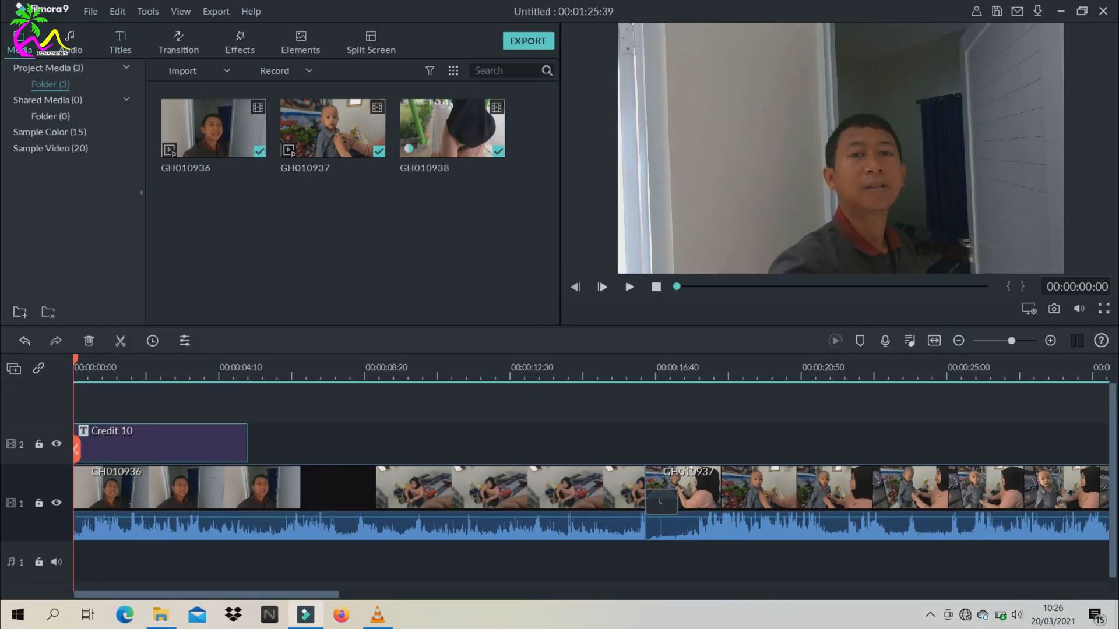
key(alt+Tab)
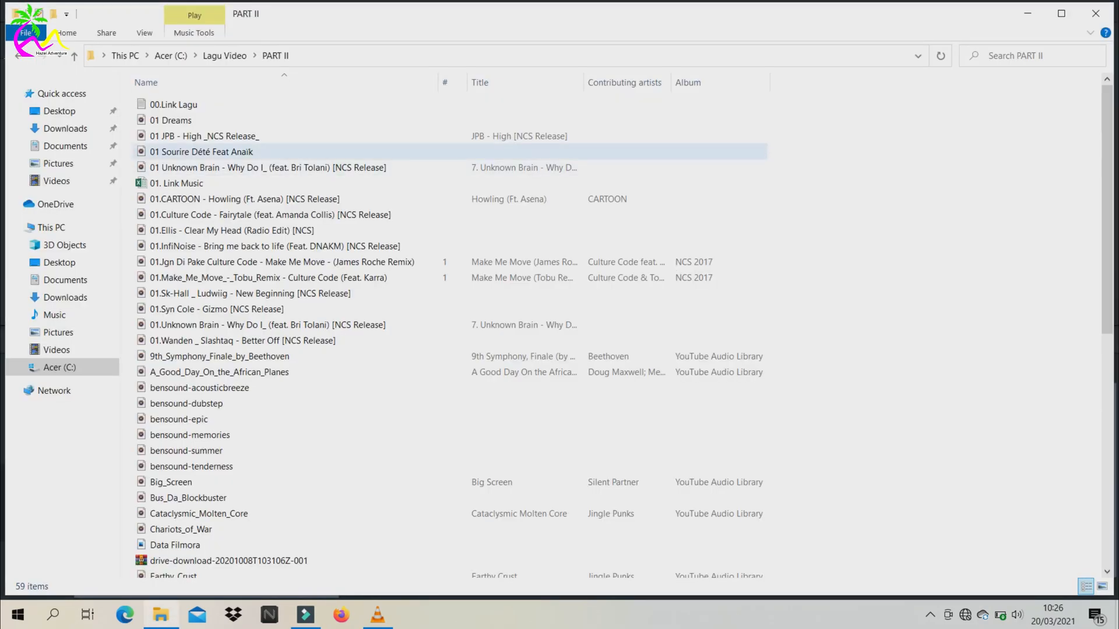
drag(224, 169, 344, 233)
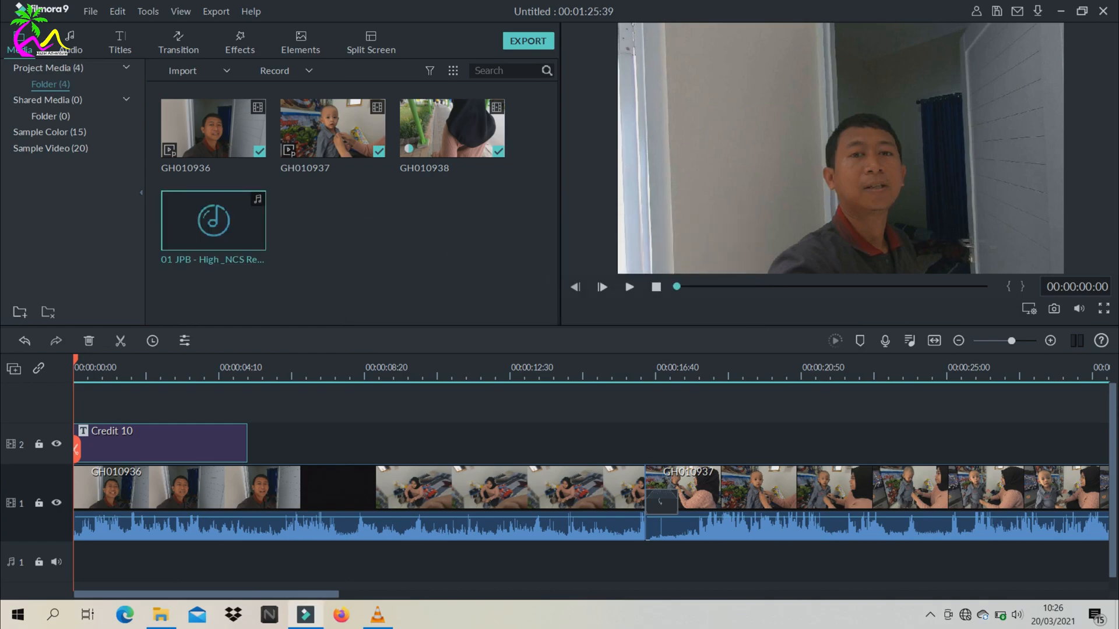
drag(214, 221, 157, 561)
drag(121, 561, 76, 561)
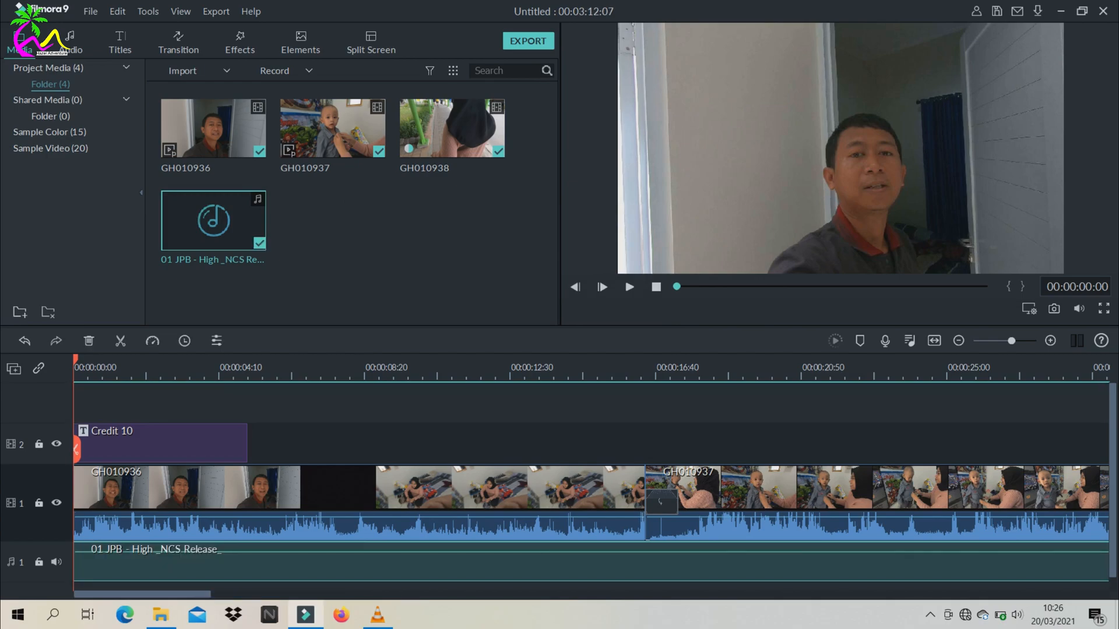
key(Delete)
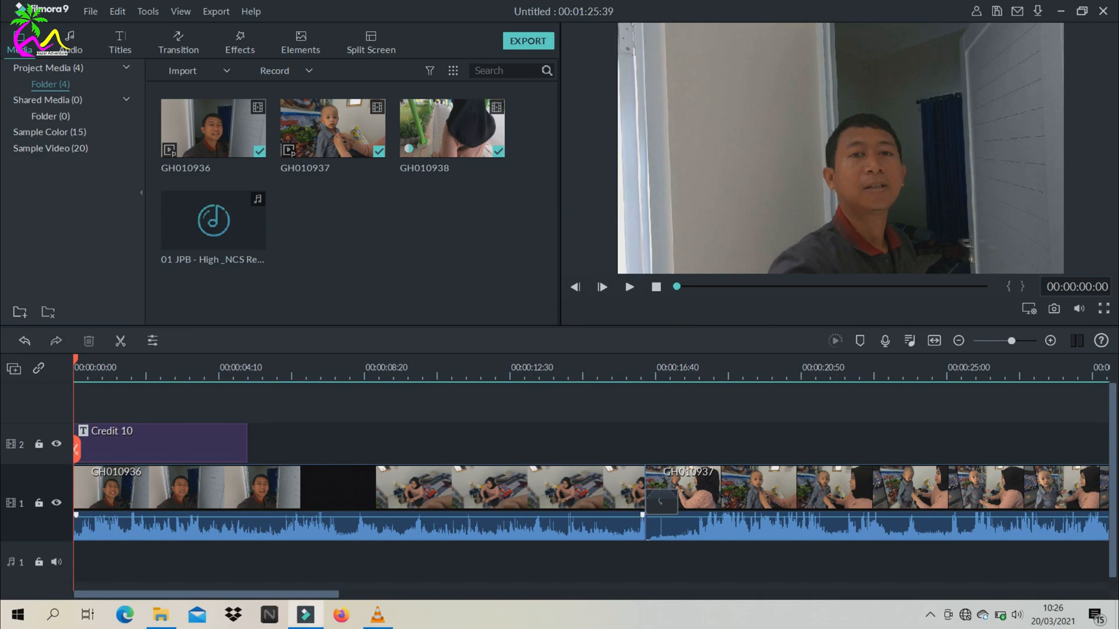
Step: Place "01 JPB - High _NCS Release_" at the start of audio track 1 and play the opening with the music
mouse_move(213, 220)
drag(213, 221, 75, 561)
click(100, 368)
drag(100, 368, 74, 368)
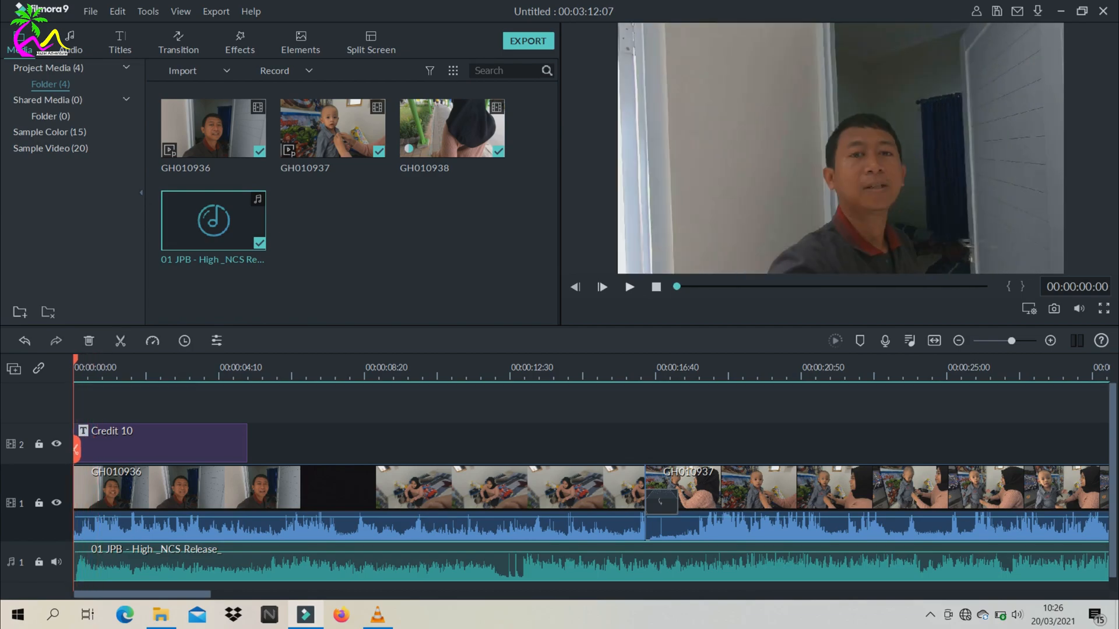
click(629, 287)
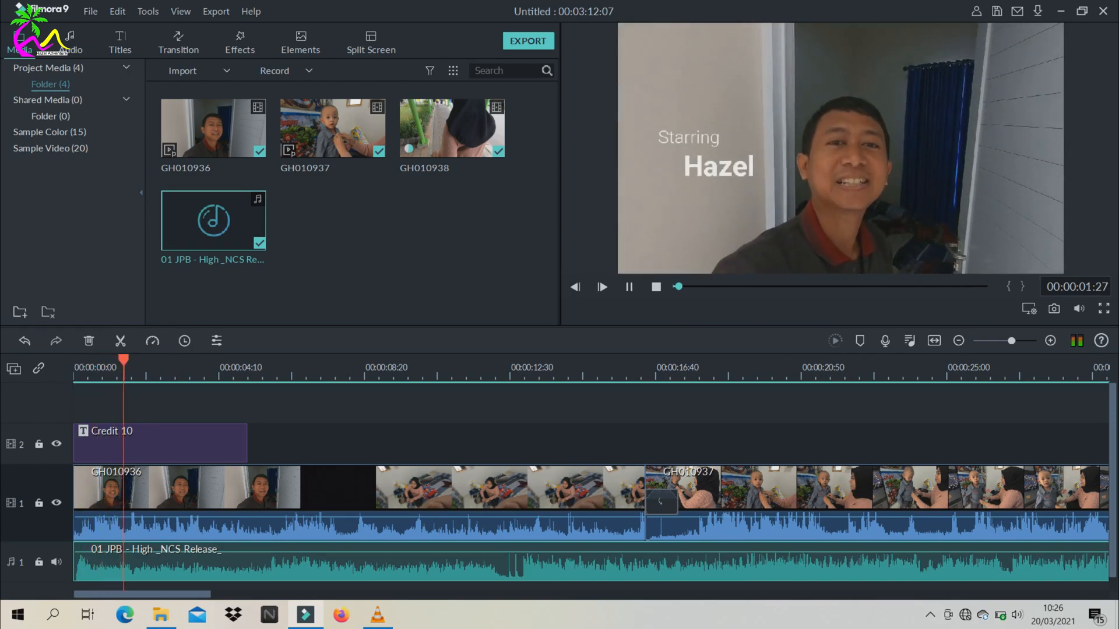
key(space)
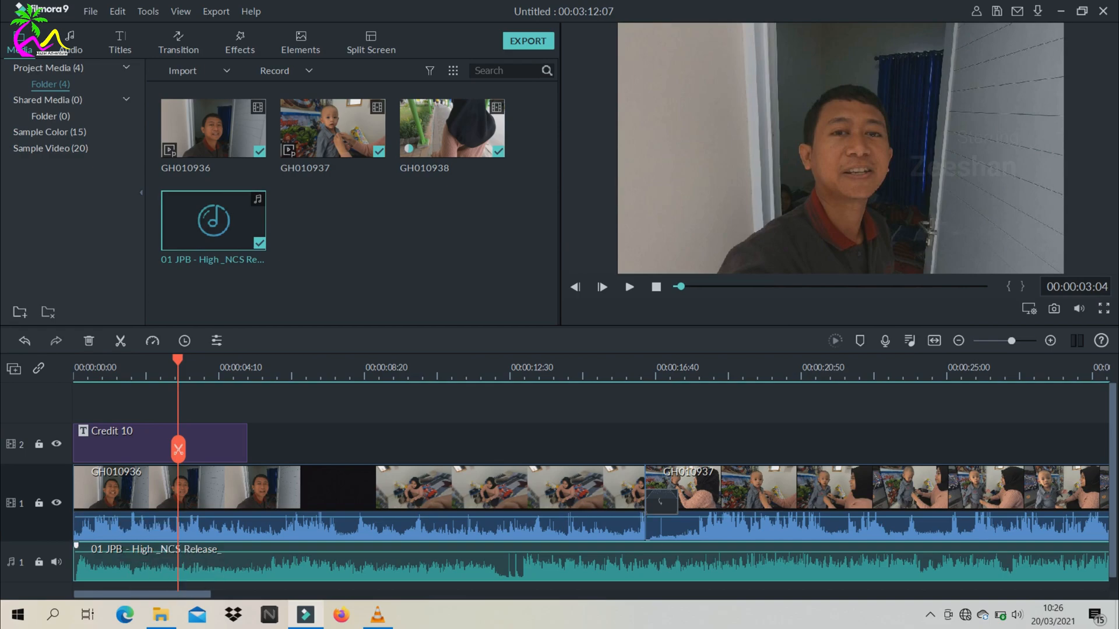
Step: Return the playhead to the timeline start and lower the background song's volume on audio track 1 well below its original level
drag(179, 449, 76, 449)
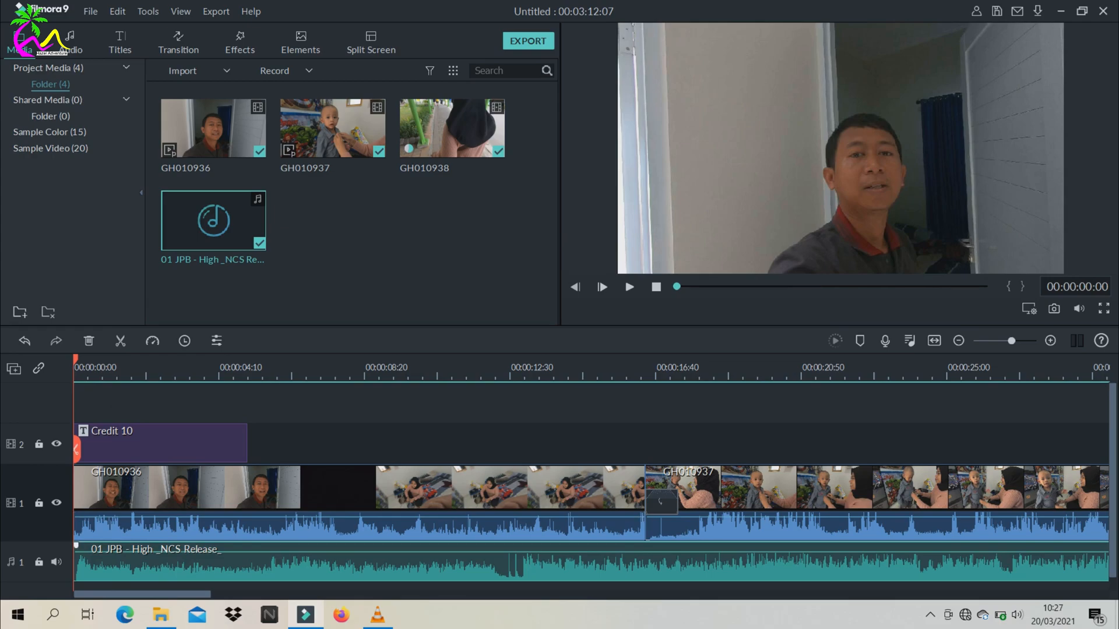
double_click(157, 562)
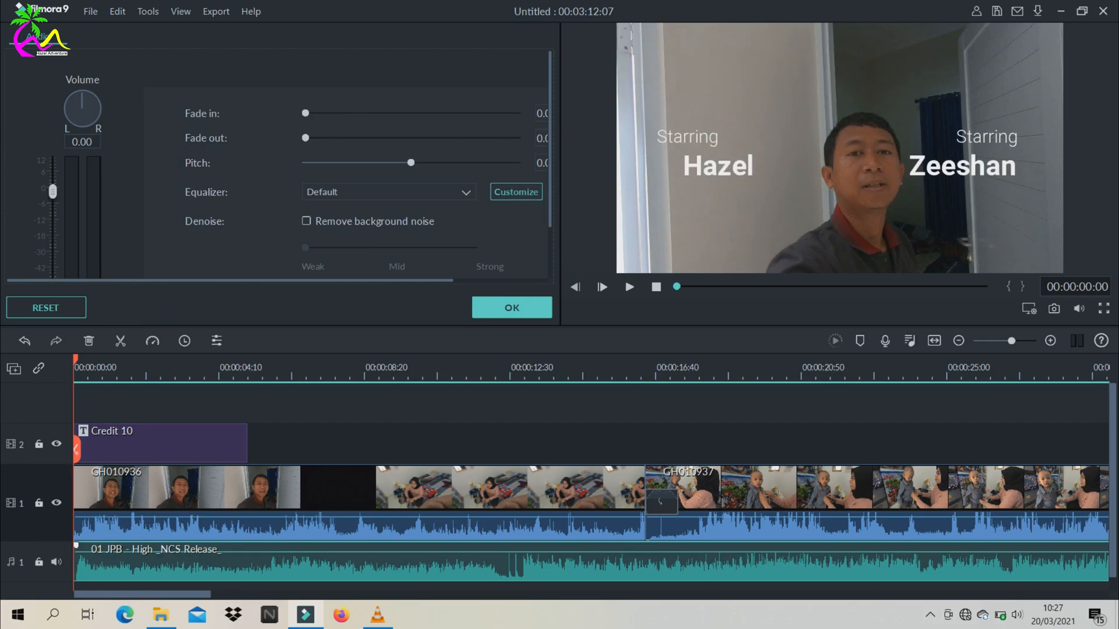
click(512, 308)
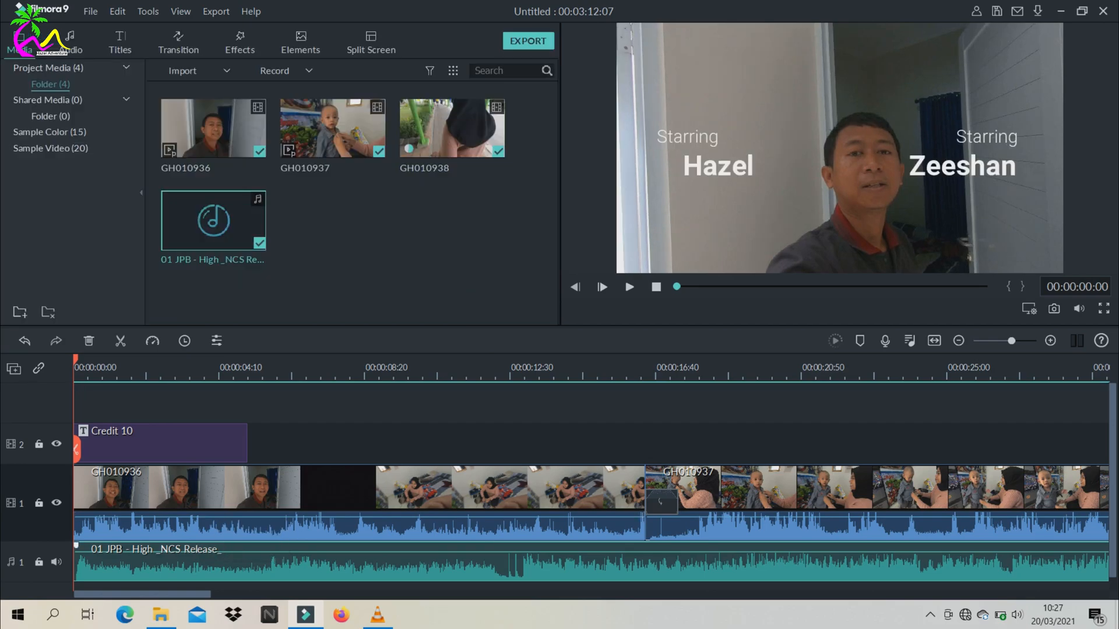
double_click(158, 563)
drag(53, 190, 53, 226)
click(511, 307)
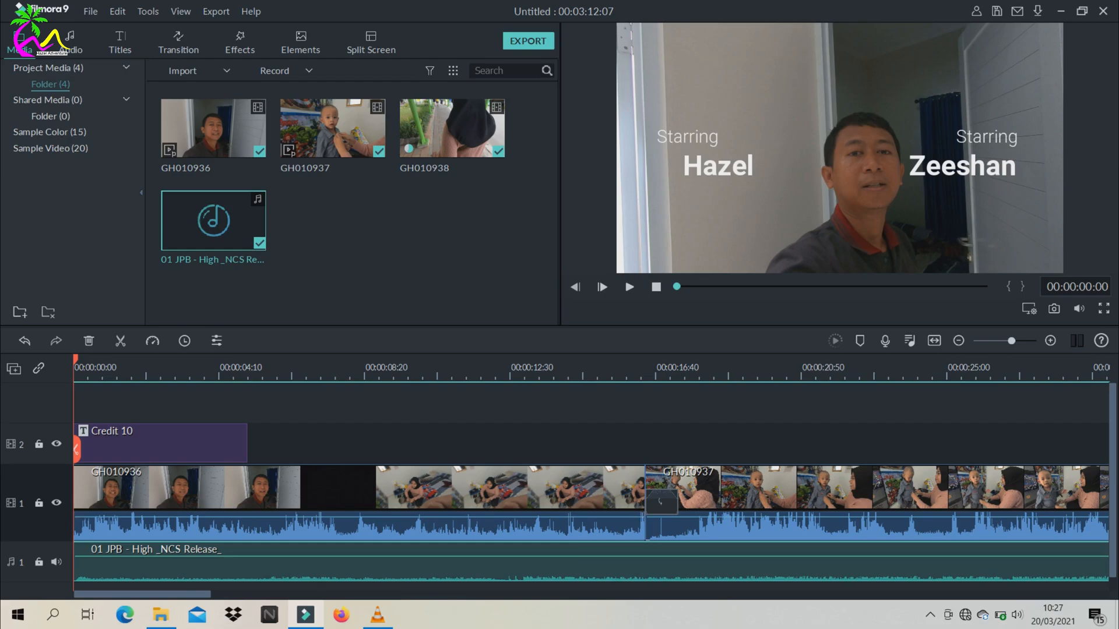
Step: Check the audio settings of clip GH010936 and play the opening from the timeline start to compare voice and music
double_click(350, 528)
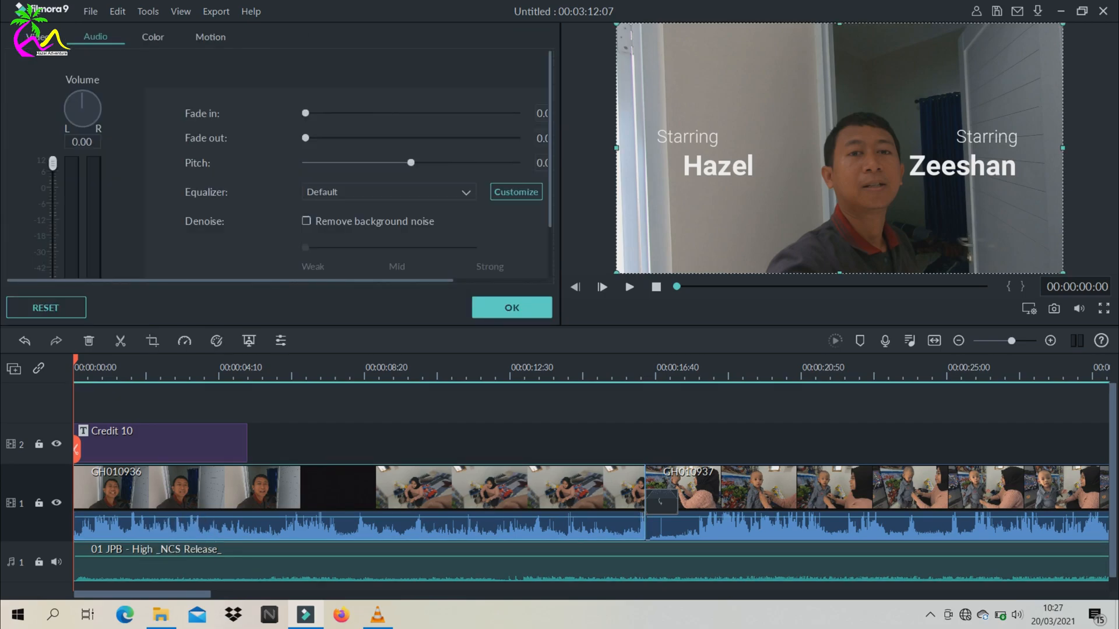
click(511, 308)
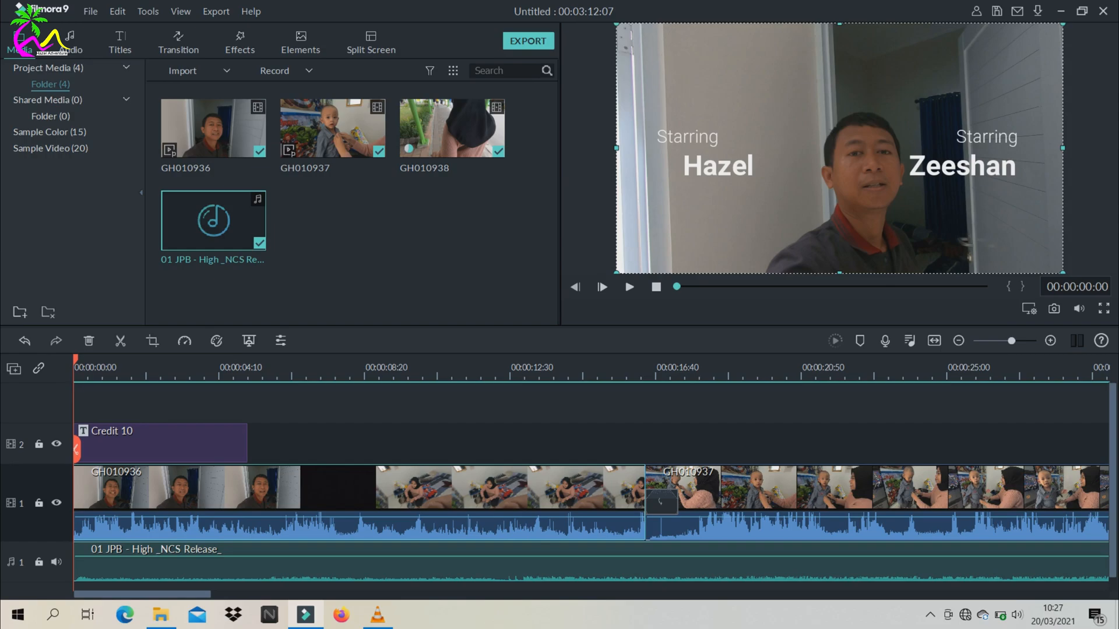
key(space)
drag(120, 359, 74, 360)
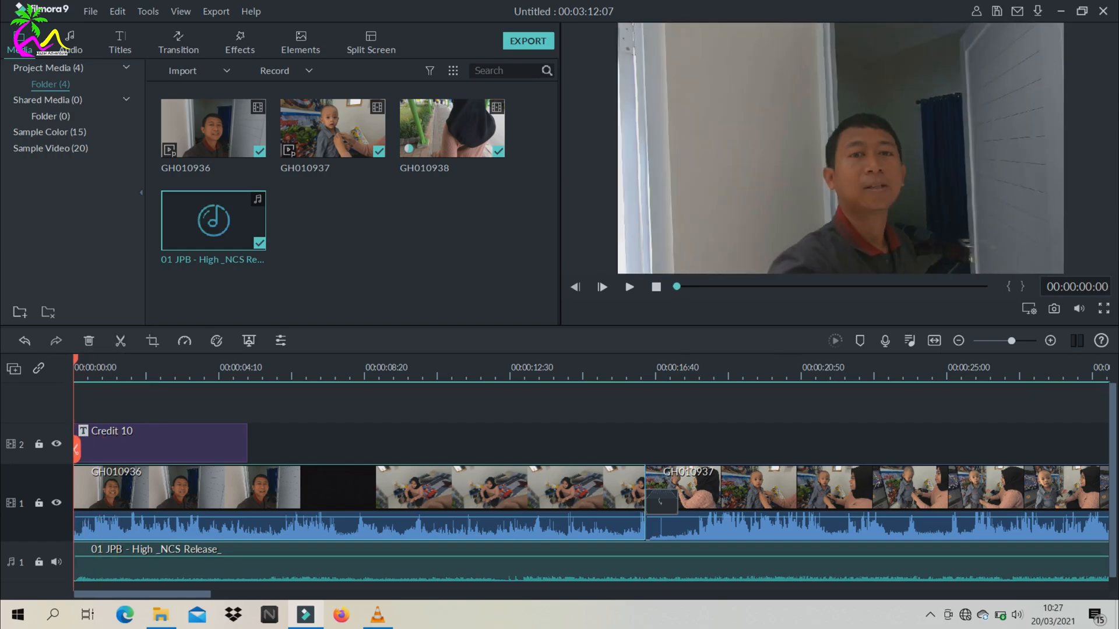
key(space)
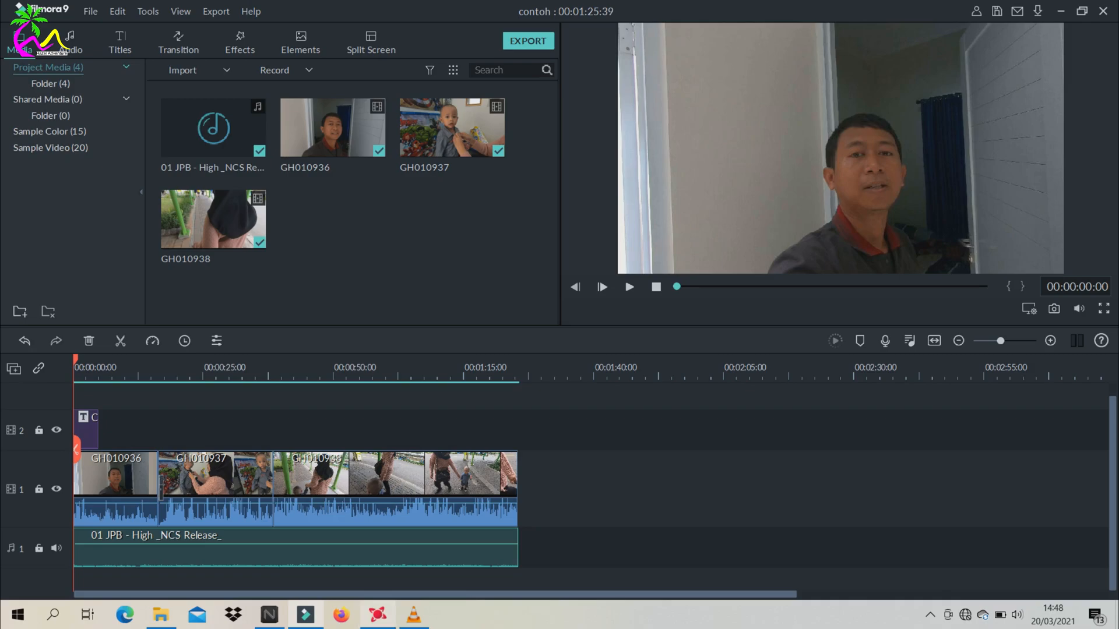
Step: Start a local MP4 video export and confirm its settings with a 60 fps frame rate and the custom 2704x1520 resolution
mouse_move(377, 615)
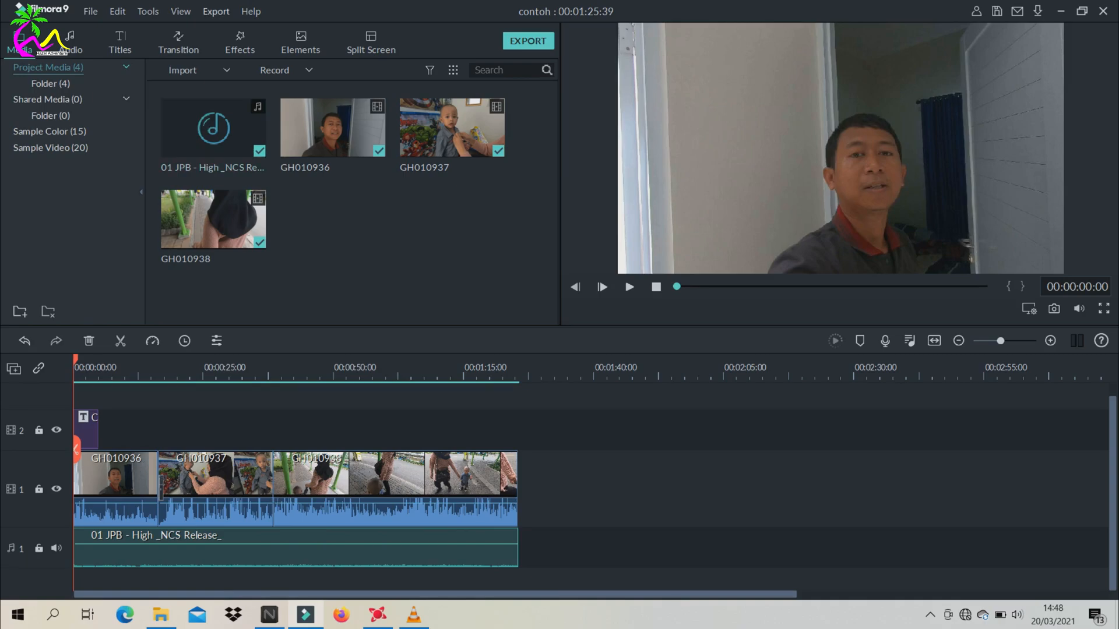
click(215, 11)
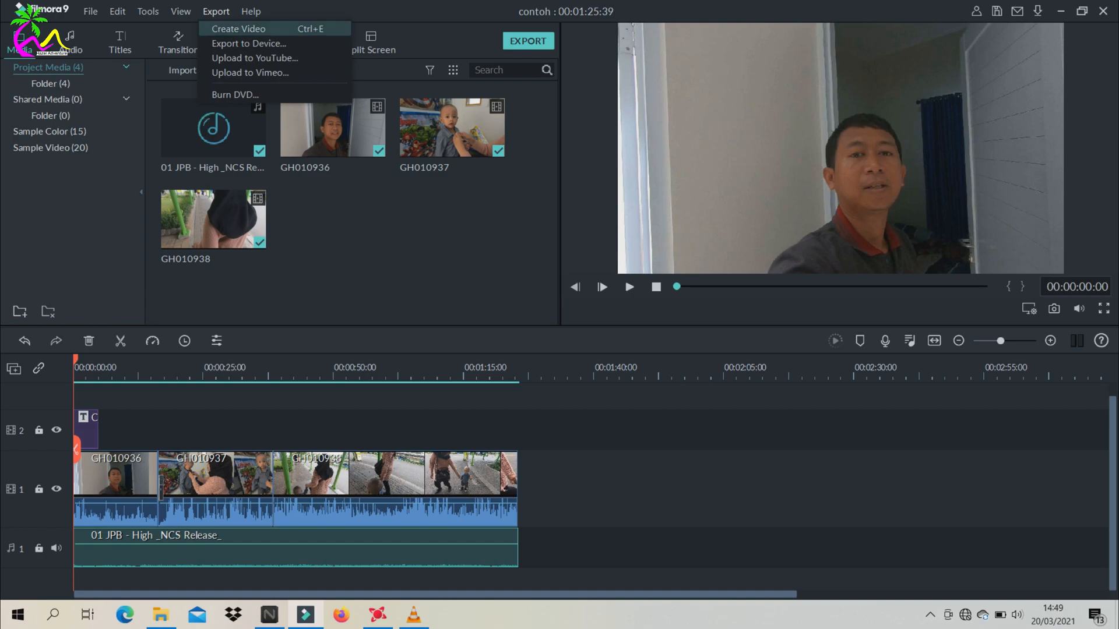
click(238, 29)
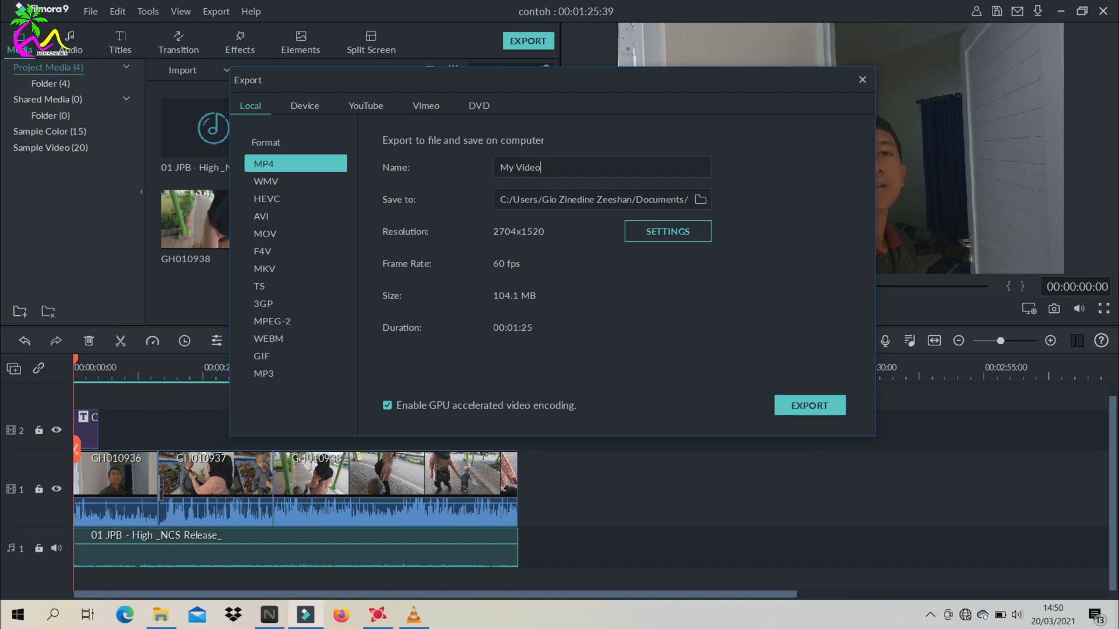
click(668, 231)
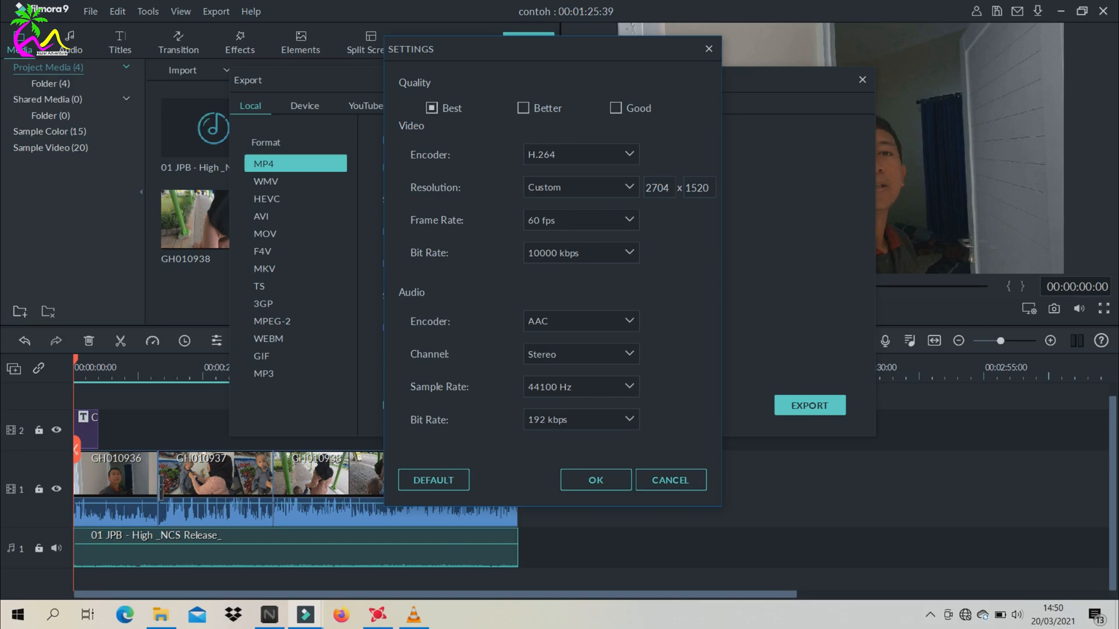
click(582, 220)
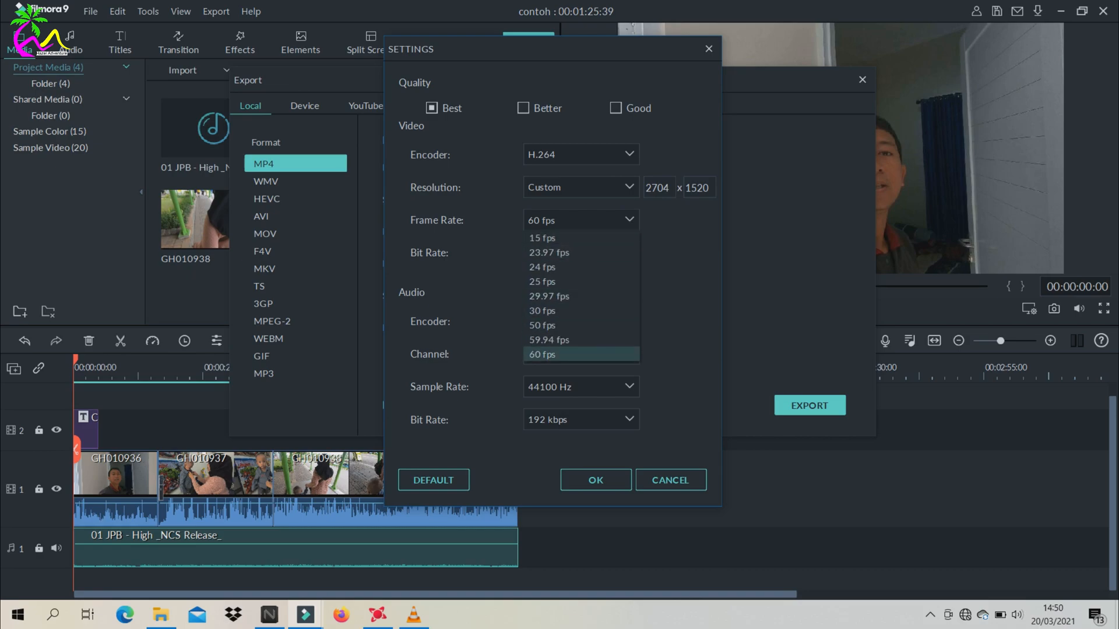
click(582, 355)
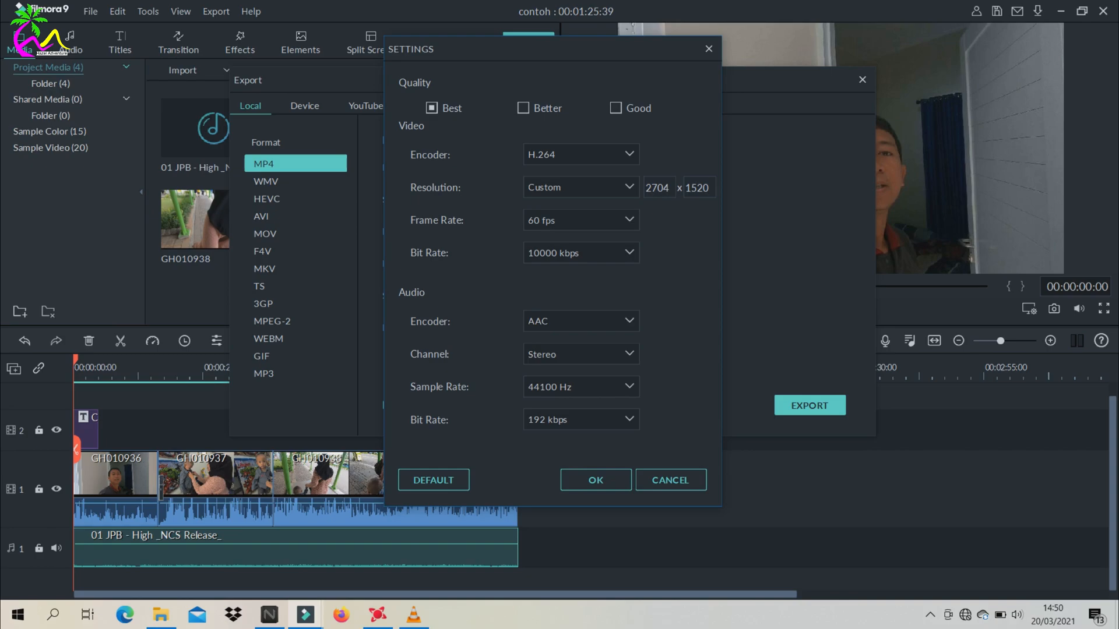
click(581, 187)
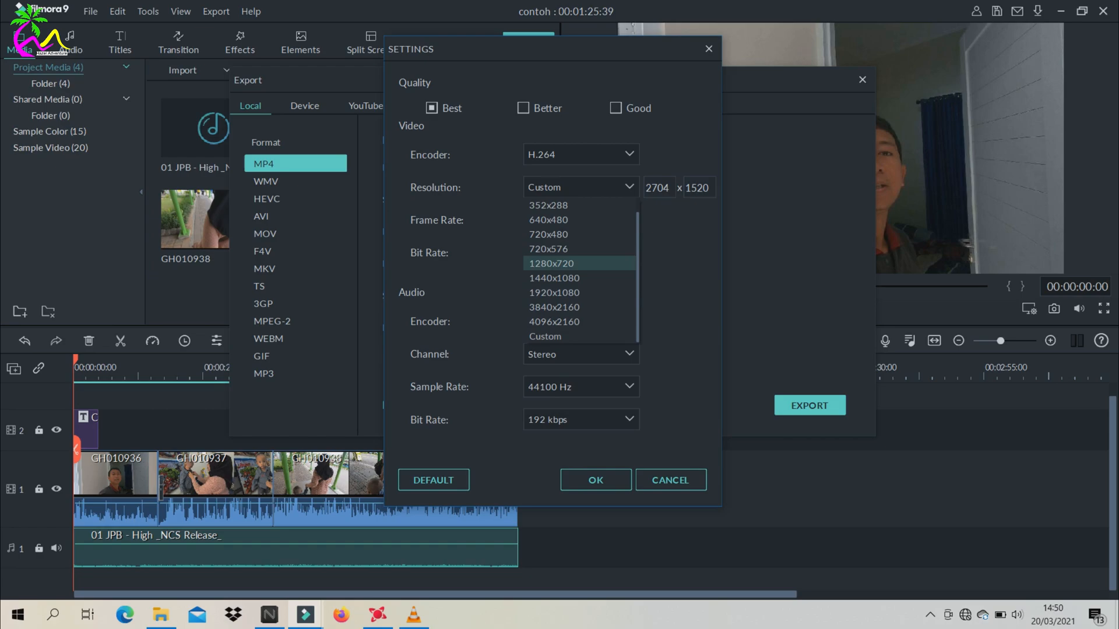
key(Escape)
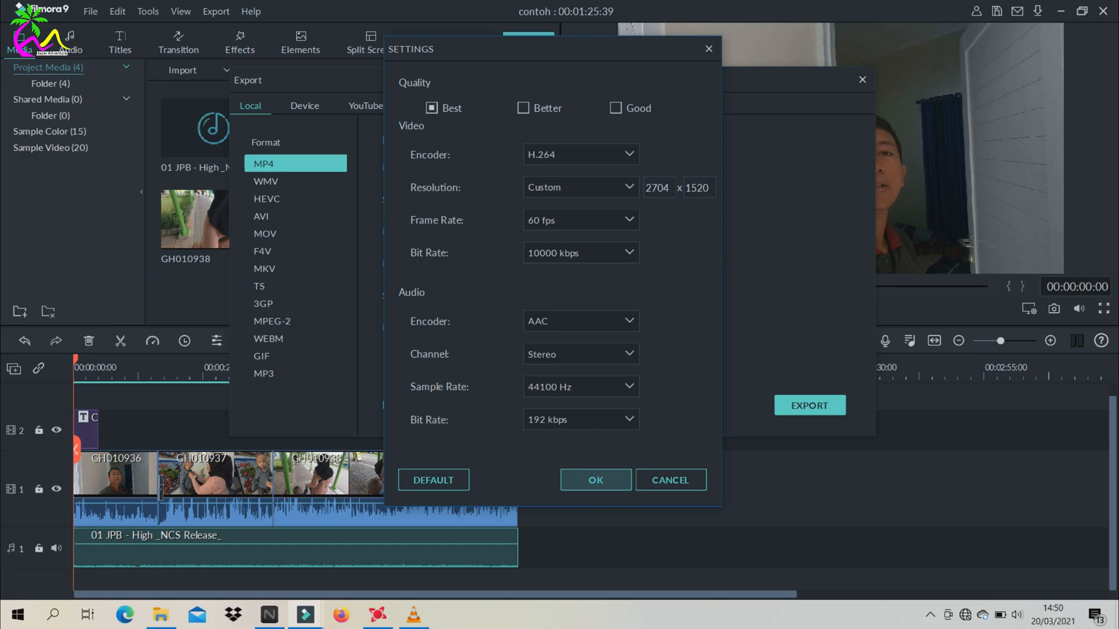
click(596, 479)
Step: Name the output file CONTOH and start exporting the video
drag(542, 168, 498, 168)
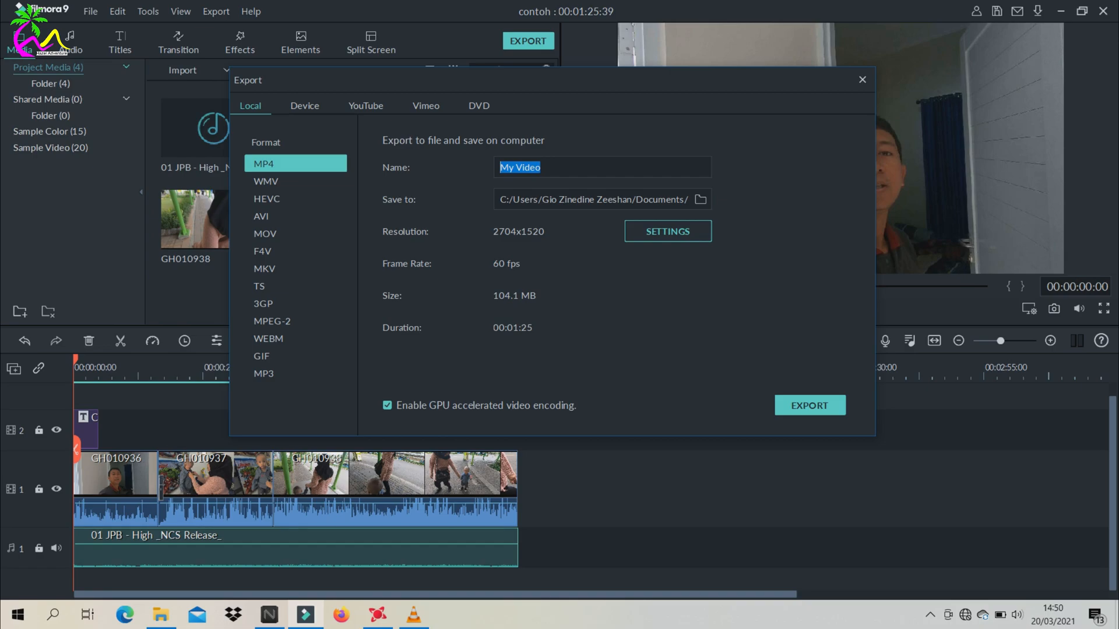
text(CONTOH)
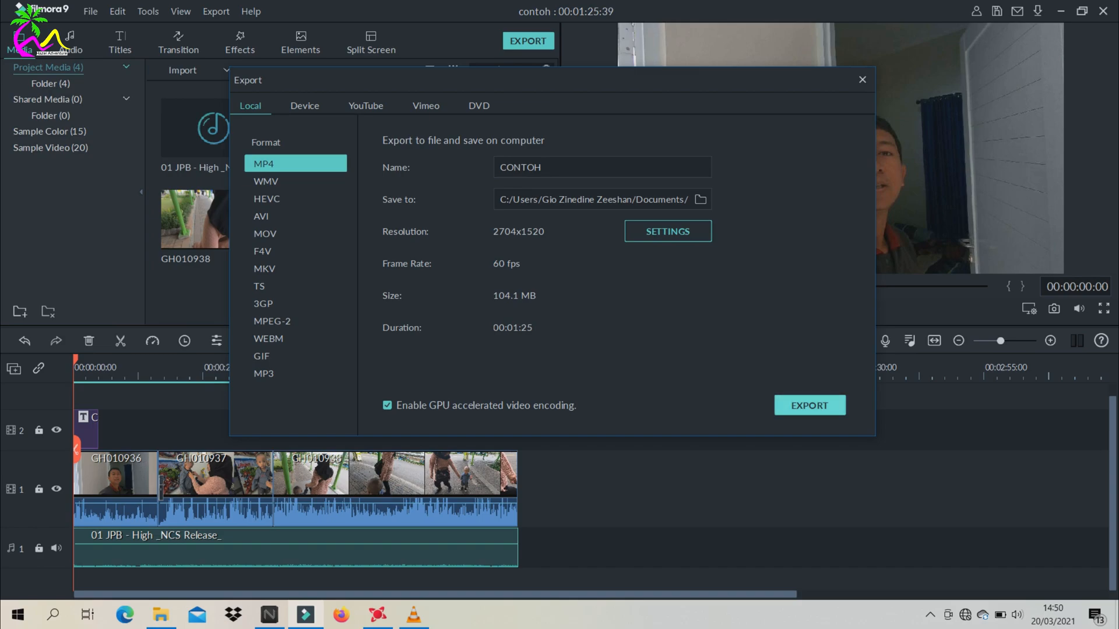
click(809, 405)
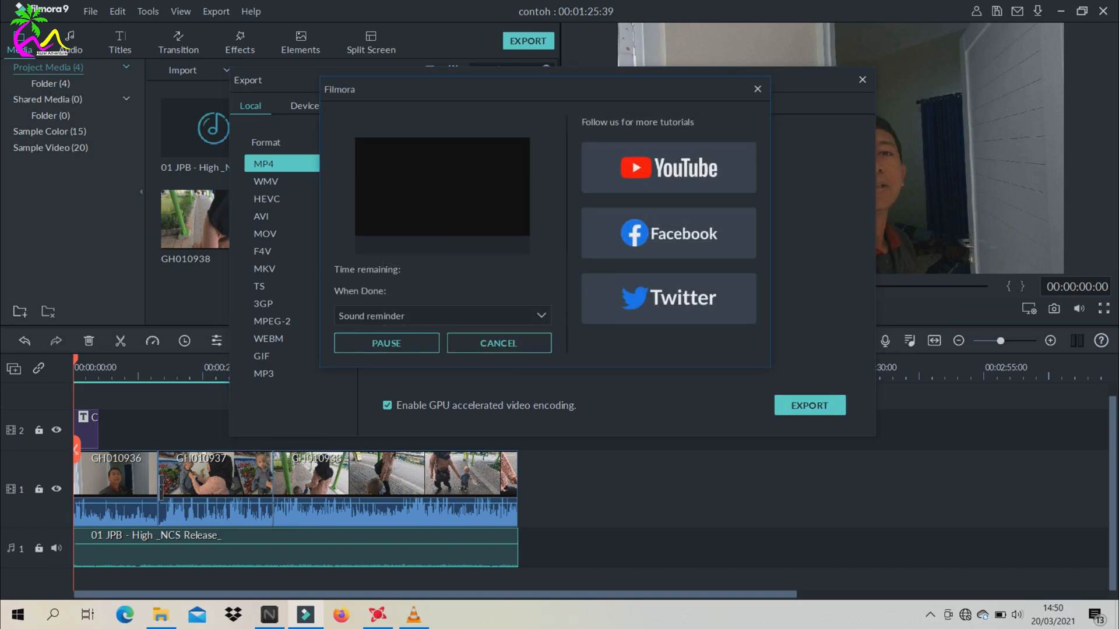